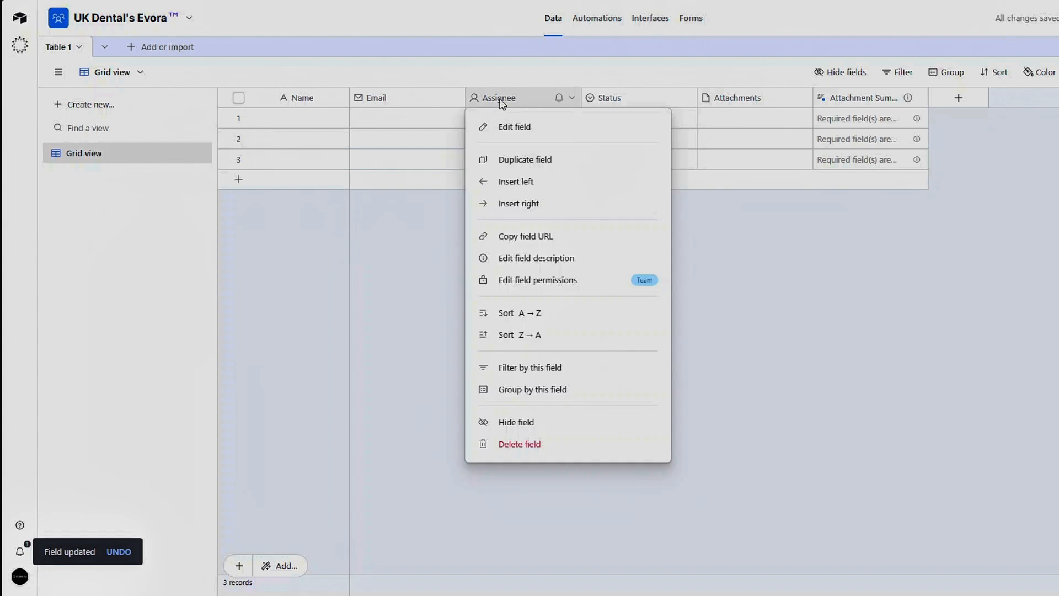
Step: Rename the Assignee field to Phone and change its type to Phone number, then save it
left_click(512, 122)
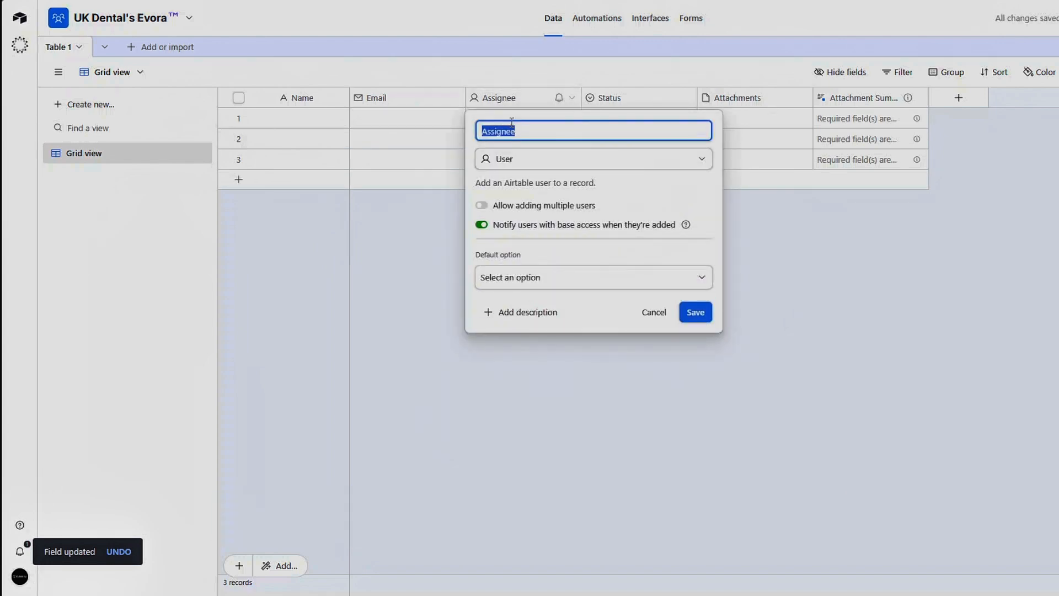
type("Phone")
left_click(511, 159)
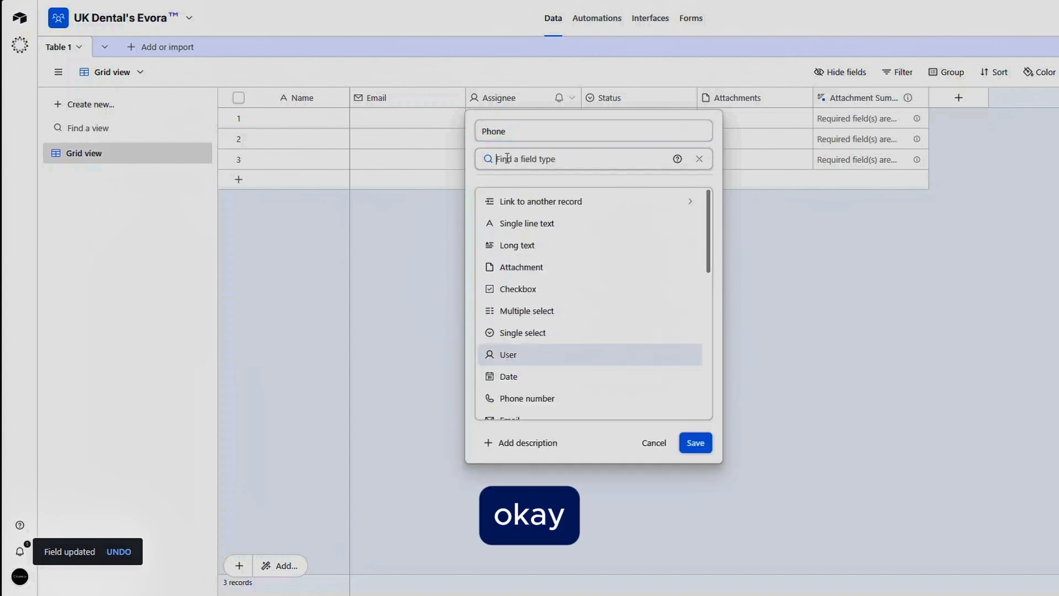
scroll(563, 289, "down", 2)
left_click(546, 300)
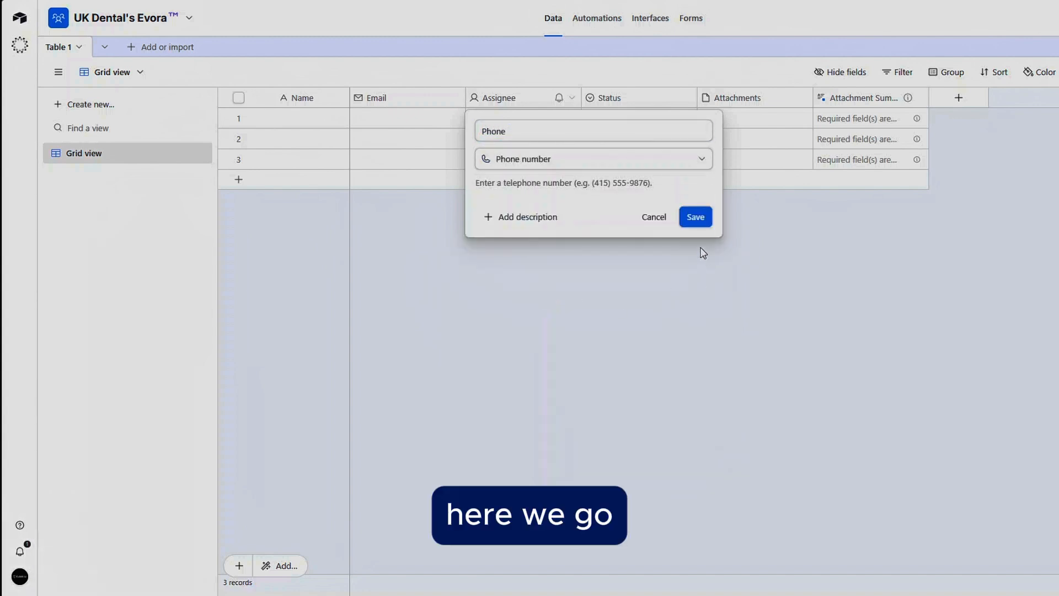
left_click(698, 218)
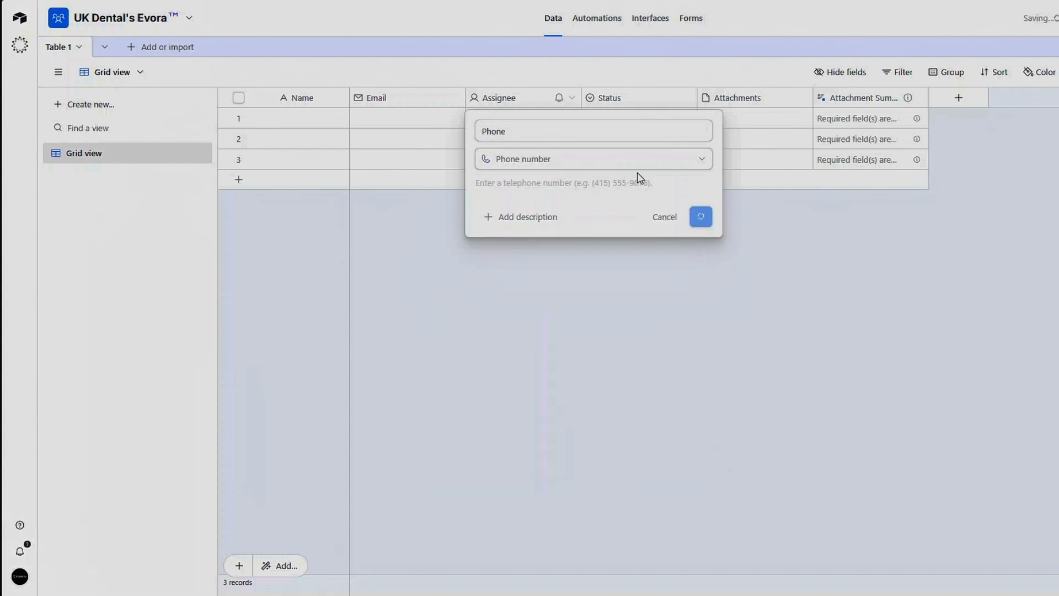
Step: Open the Status field for editing and rename it Service
right_click(631, 102)
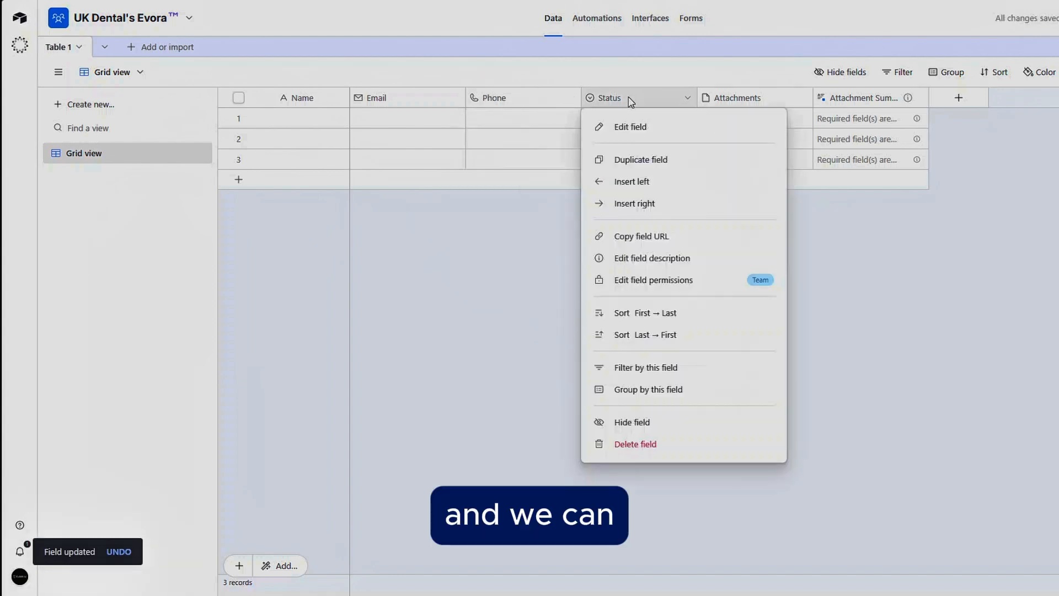
left_click(645, 127)
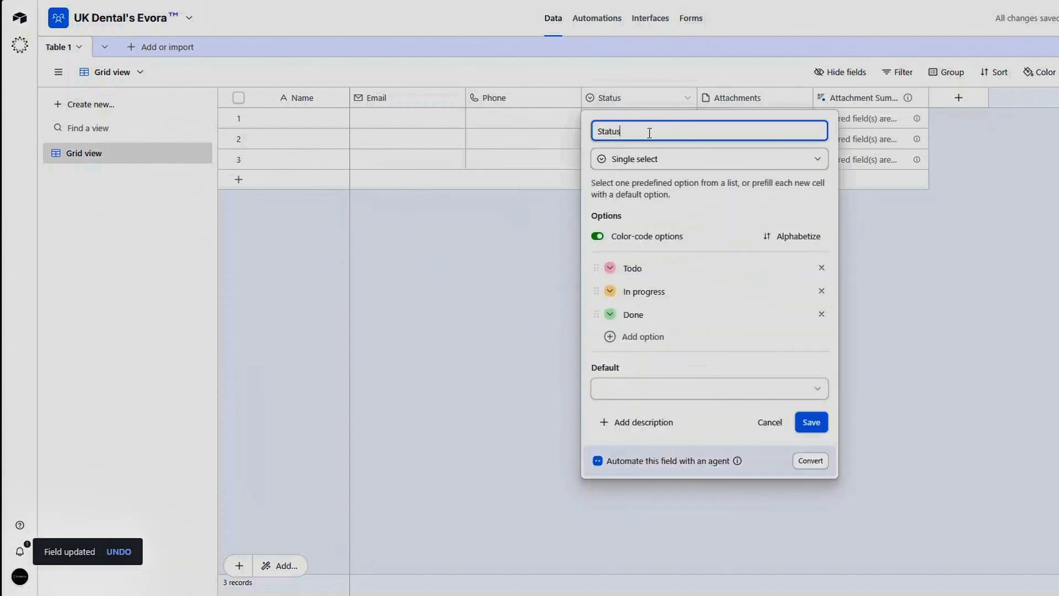
double_click(650, 133)
type("Service")
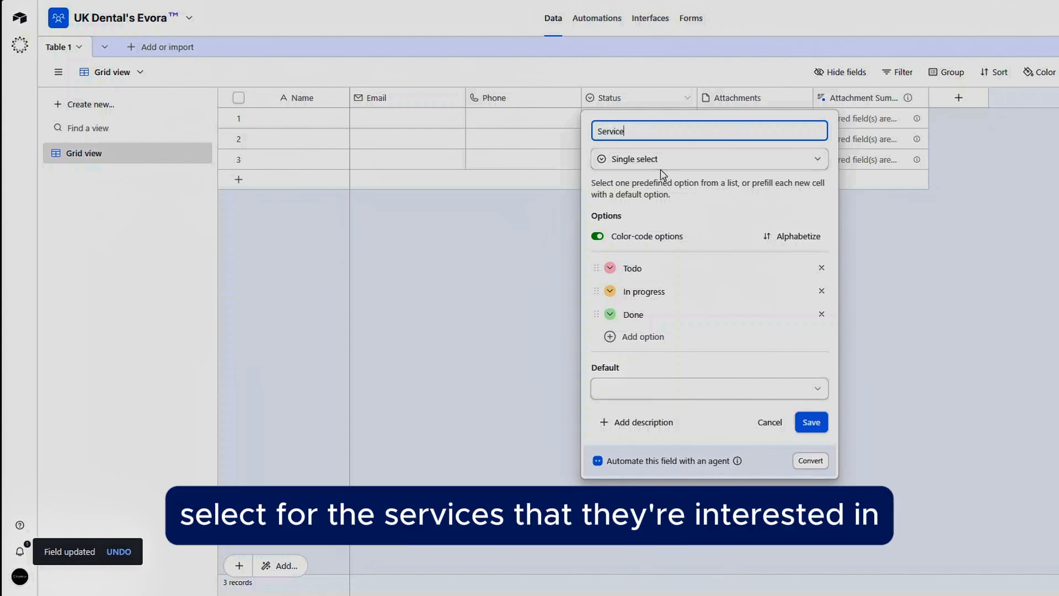
Step: Rename the first two single-select options to Training and Platform
left_click(662, 276)
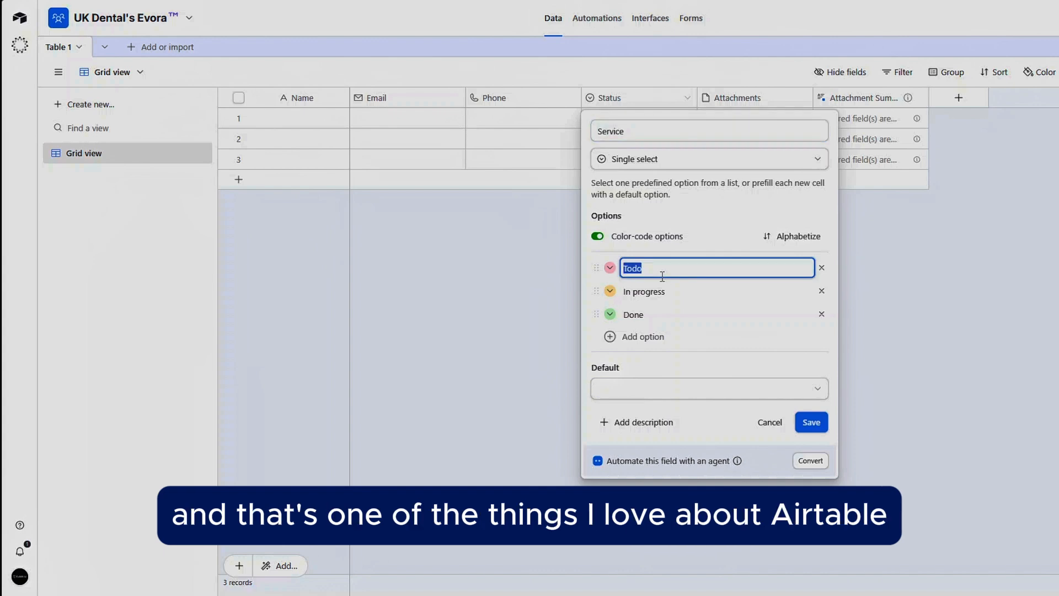
type("Cae")
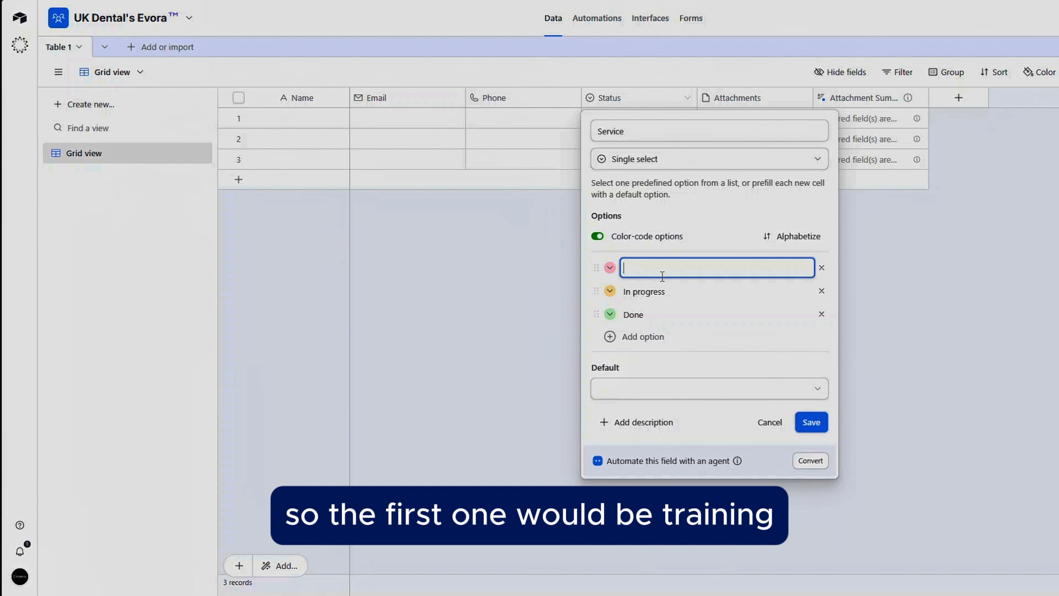
type("Training")
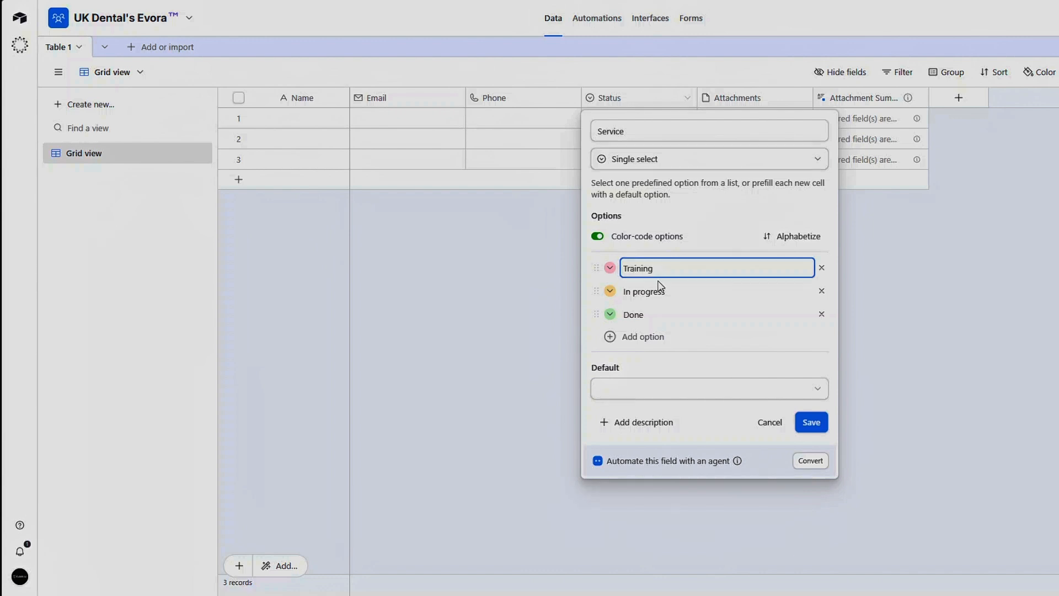
left_click(660, 291)
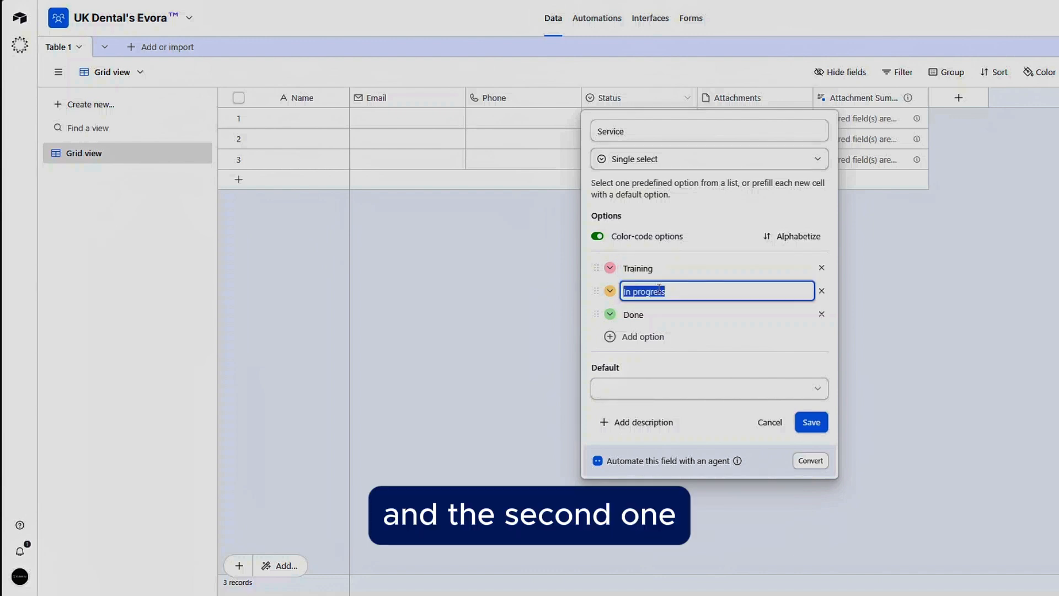
type("Platform")
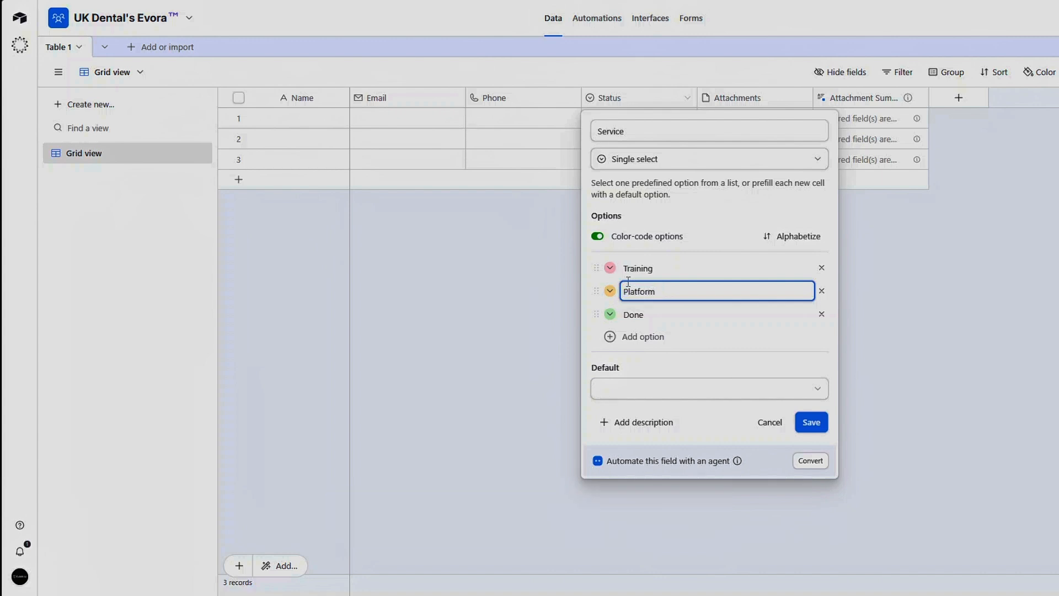
Step: Set the Training option's colour to blue and the Platform option's colour to purple
left_click(609, 268)
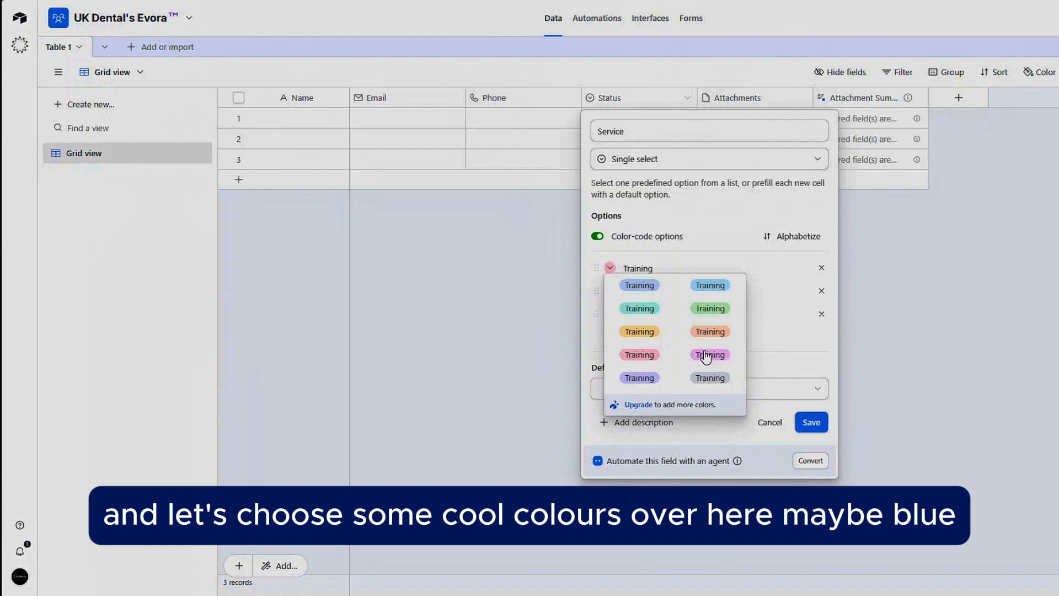
left_click(698, 284)
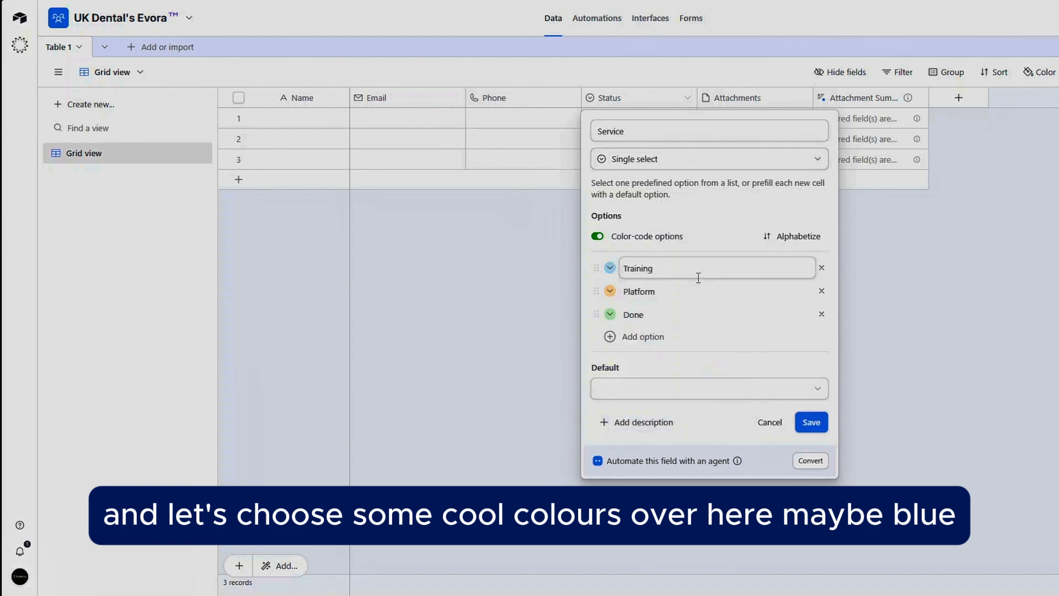
left_click(610, 291)
left_click(699, 385)
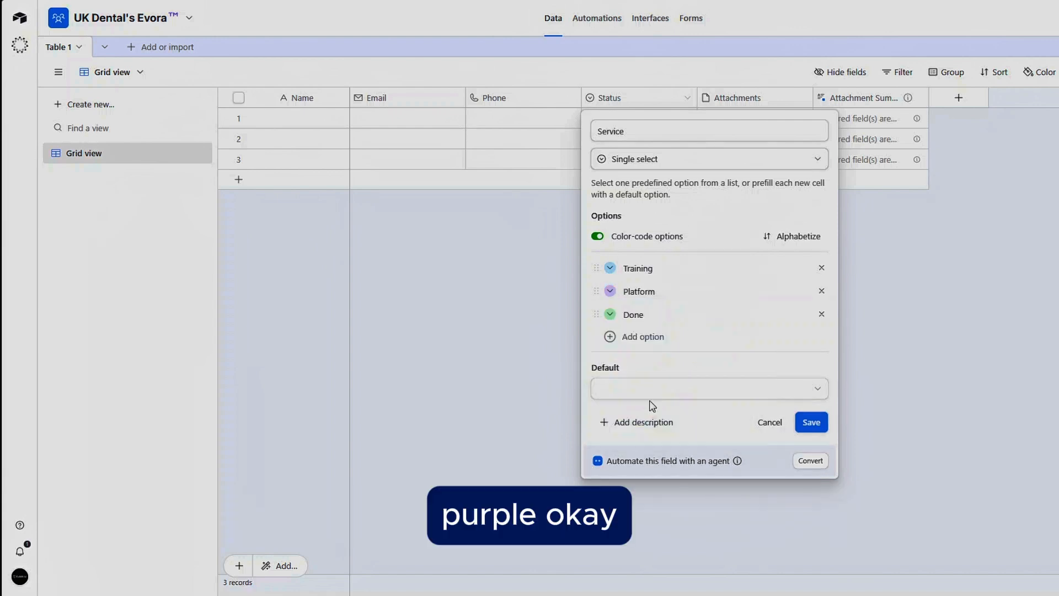
Step: Delete the Done option and save the Service field
left_click(822, 314)
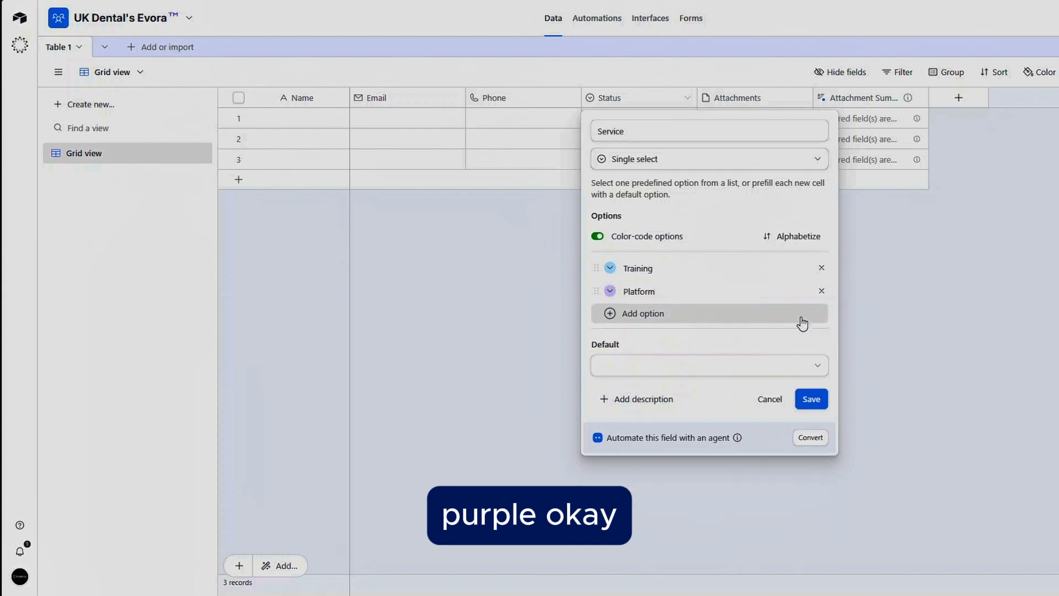
left_click(812, 399)
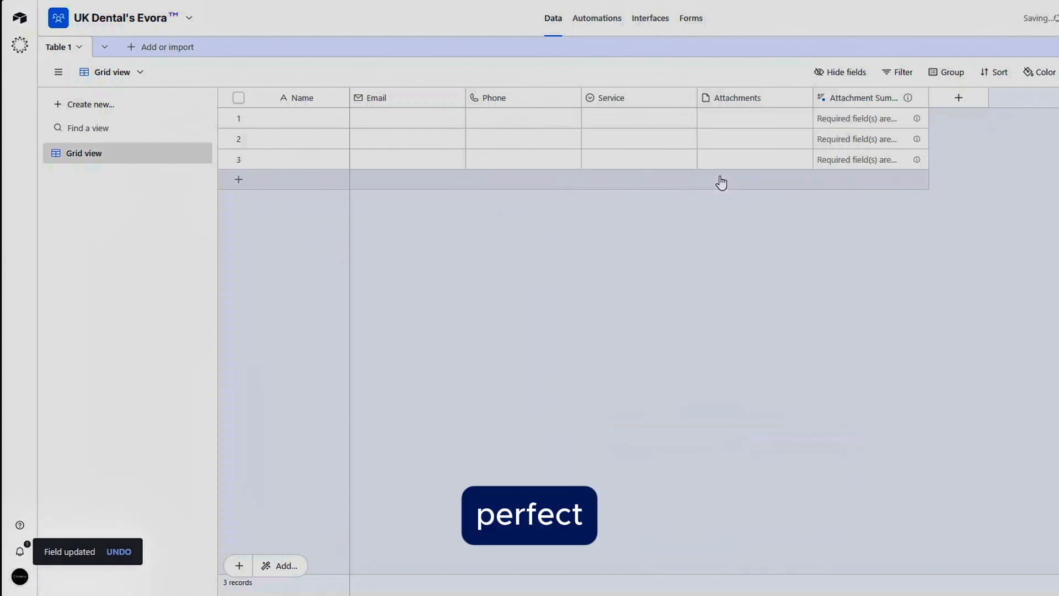
Step: Open the Attachments field for editing and rename it Budget
right_click(740, 102)
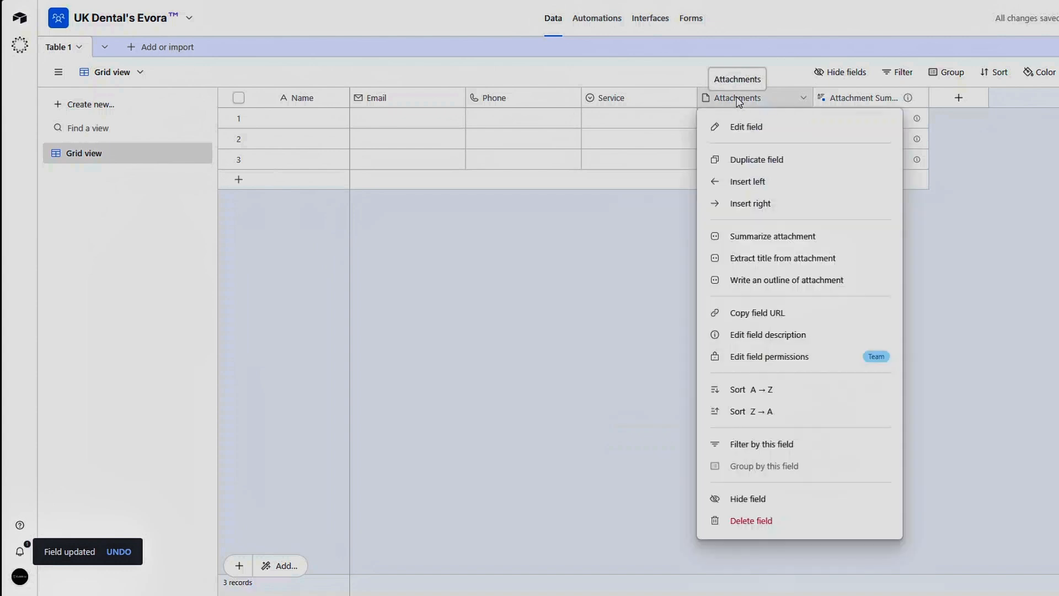
left_click(750, 127)
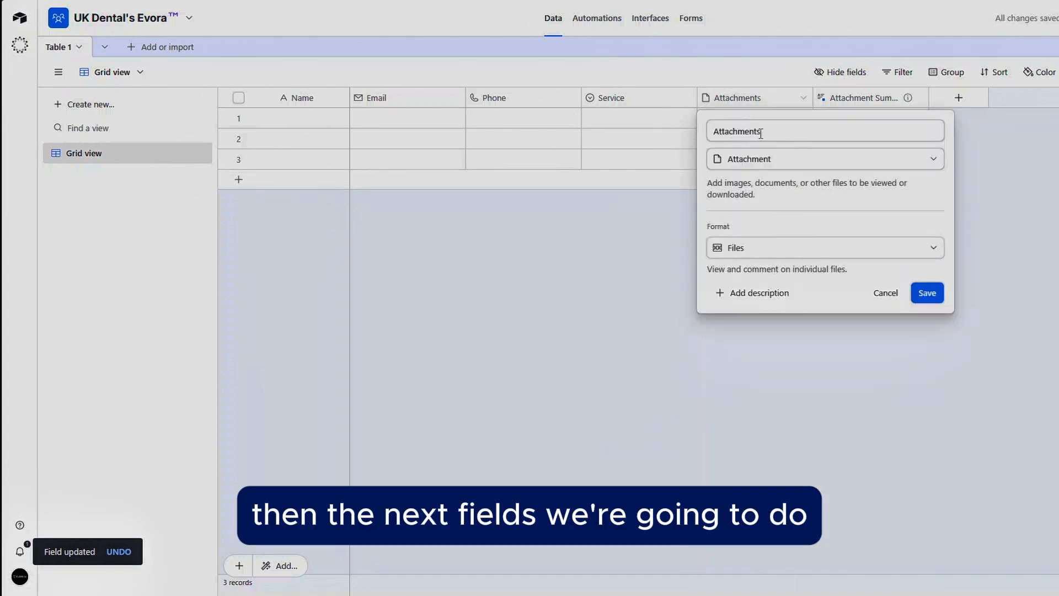
double_click(762, 129)
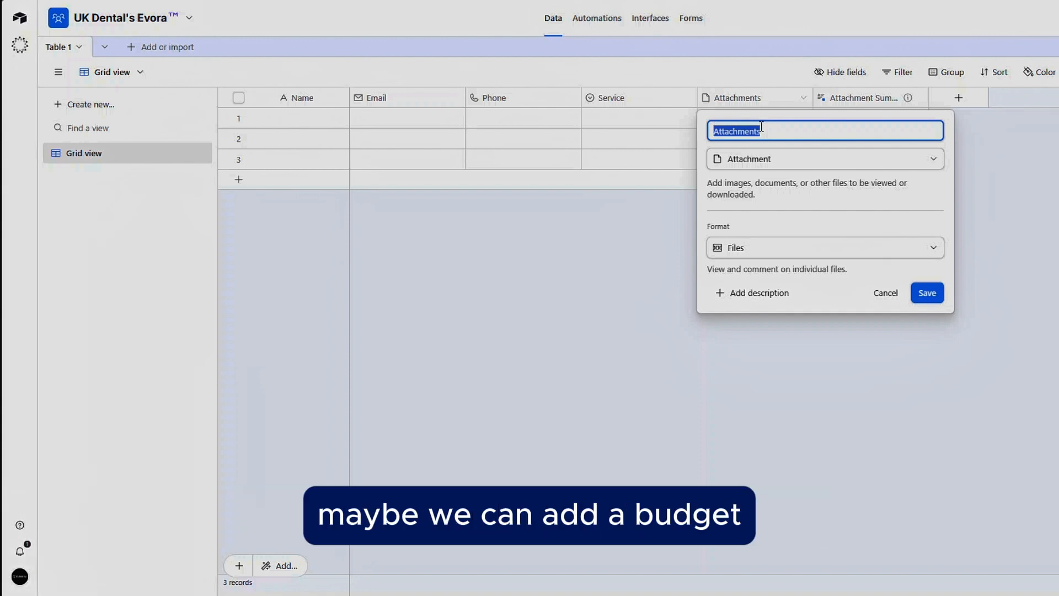
type("Bug")
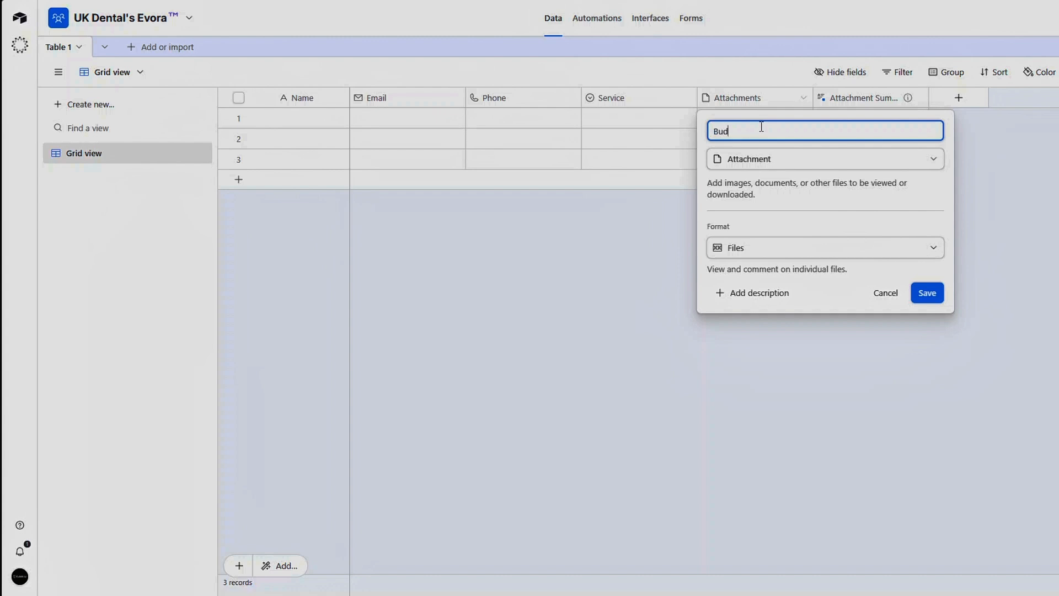
type("get")
left_click(760, 160)
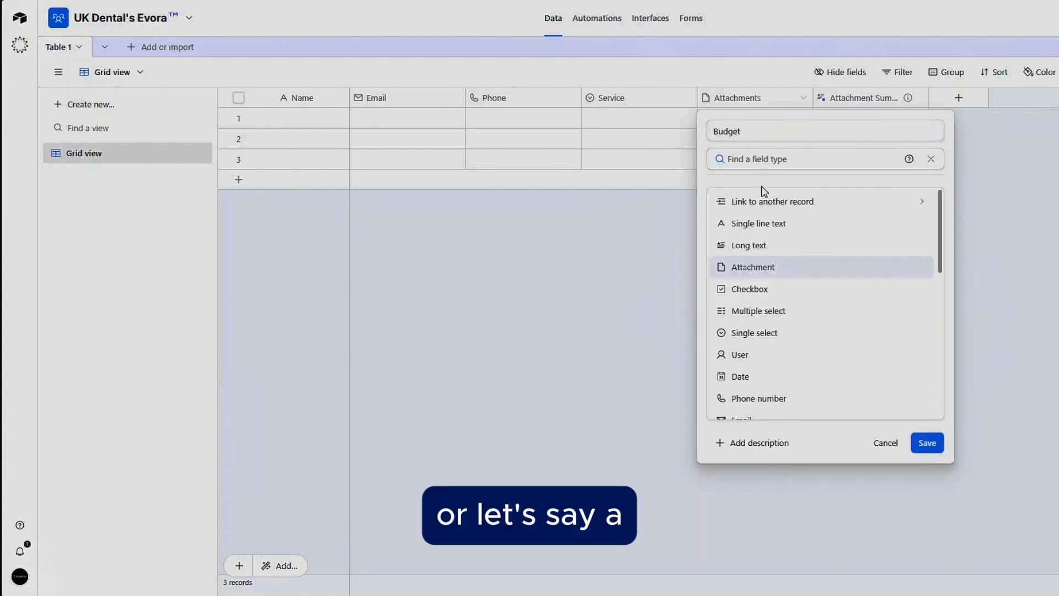
Step: Rename the field Time Scope, change its type to Long text, save, and confirm the configuration change
left_click_drag(766, 135, 705, 140)
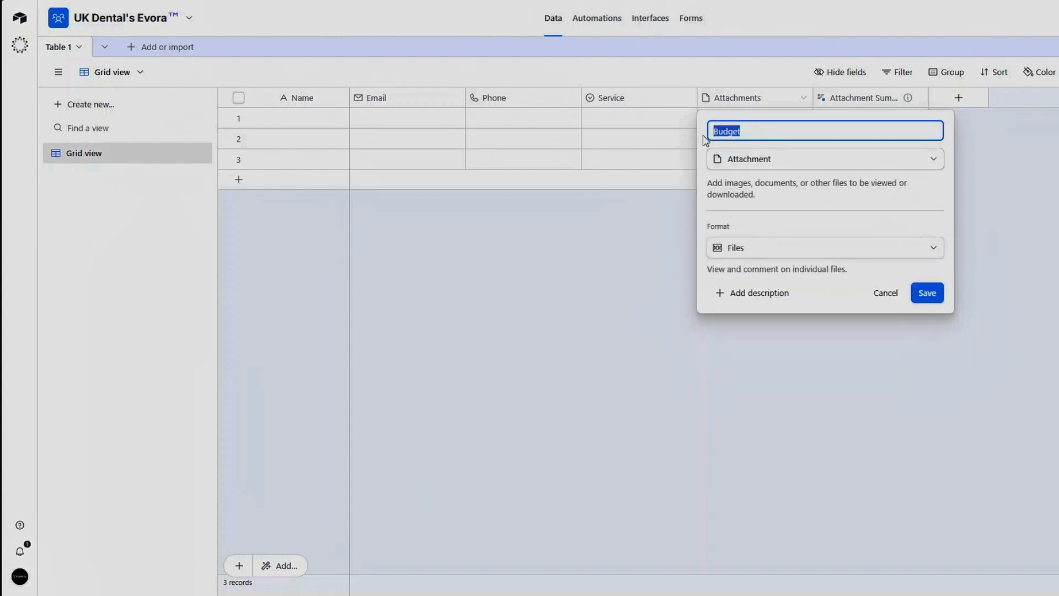
type("Time Scope")
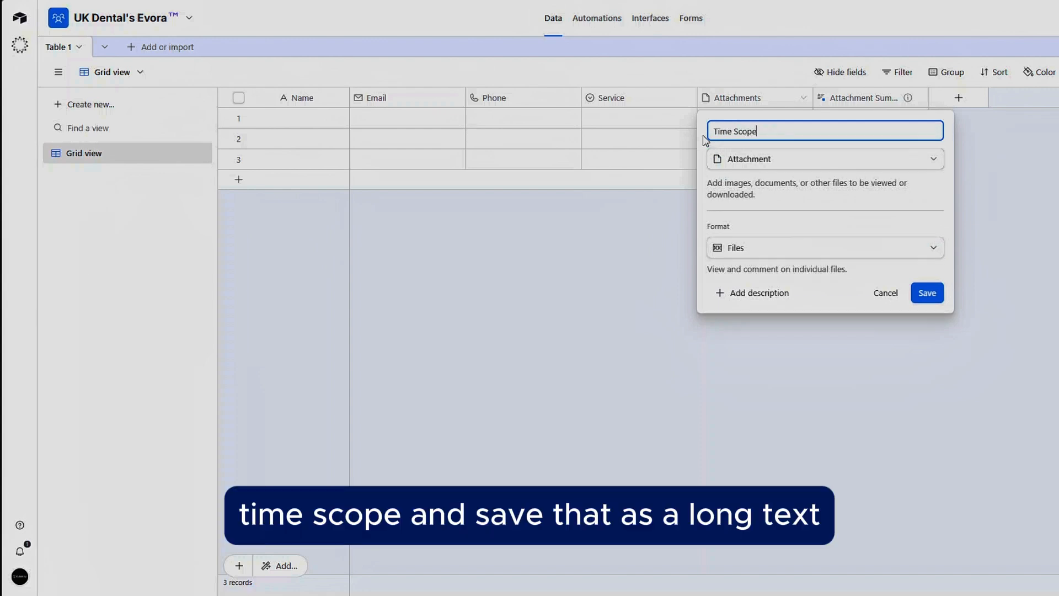
left_click(733, 163)
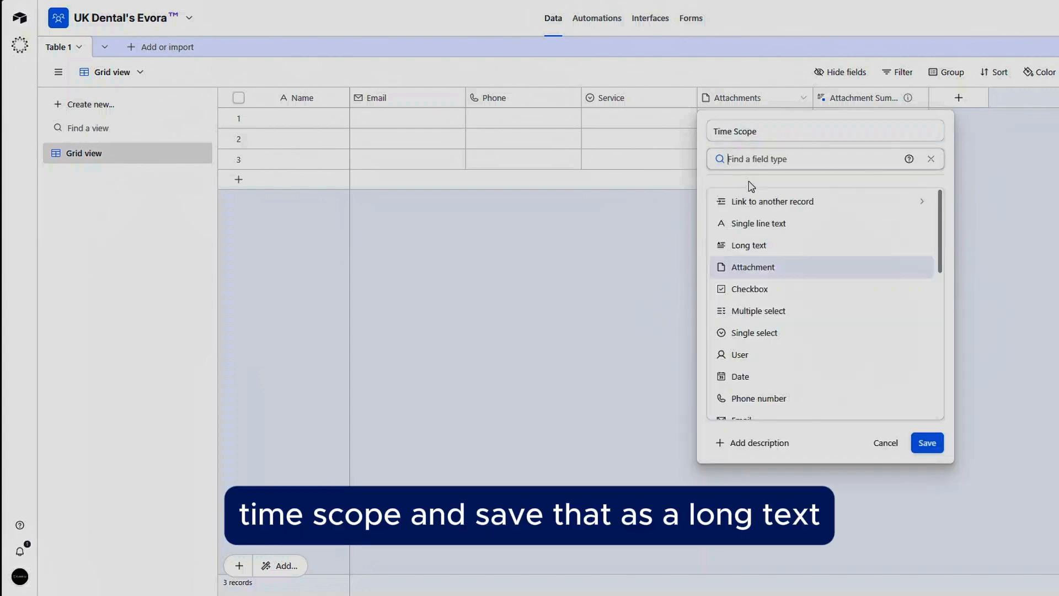
left_click(752, 246)
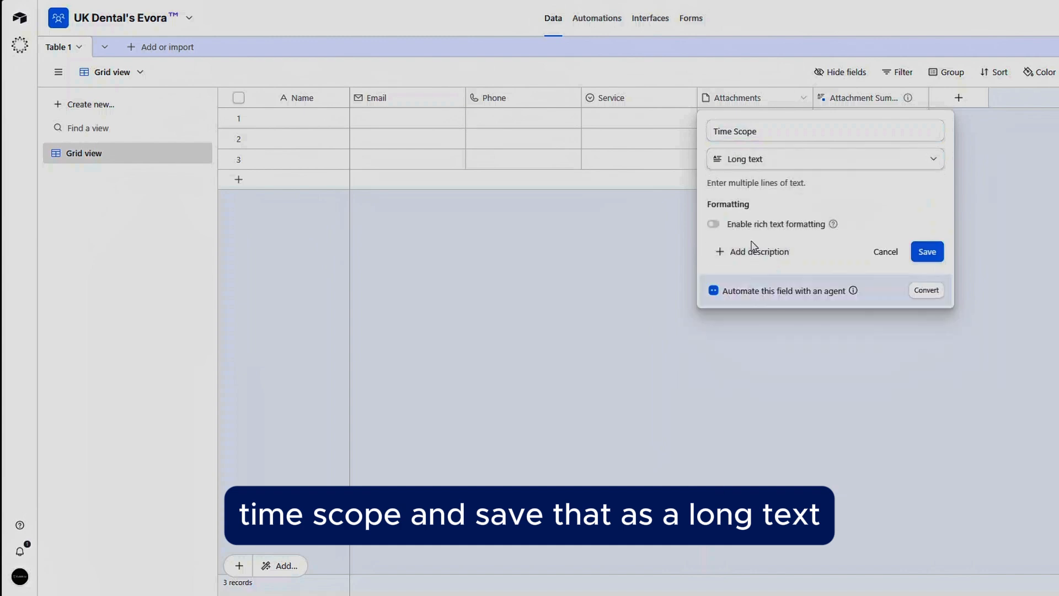
left_click(938, 251)
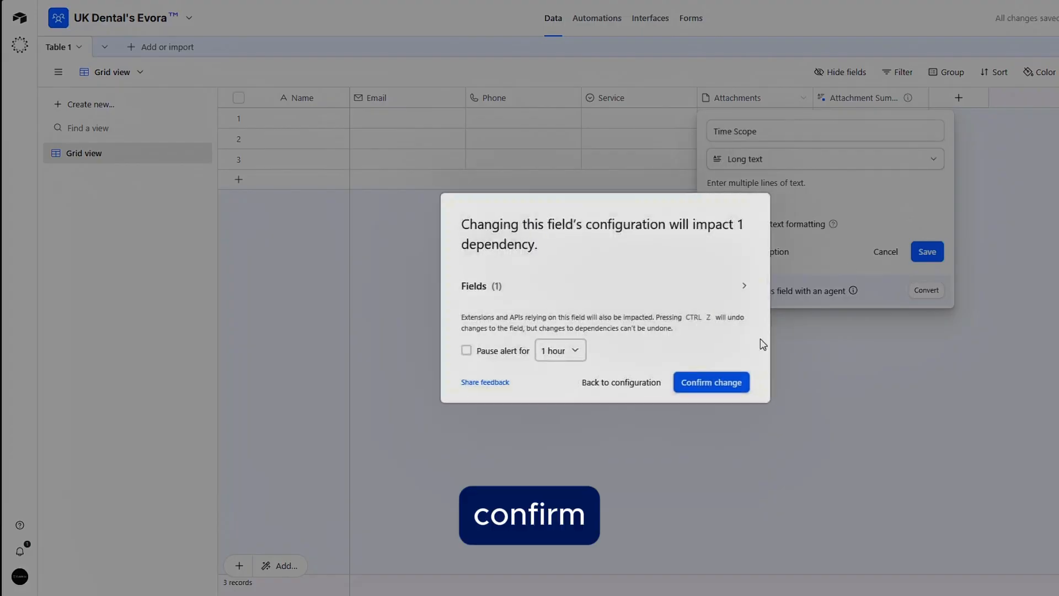
left_click(710, 381)
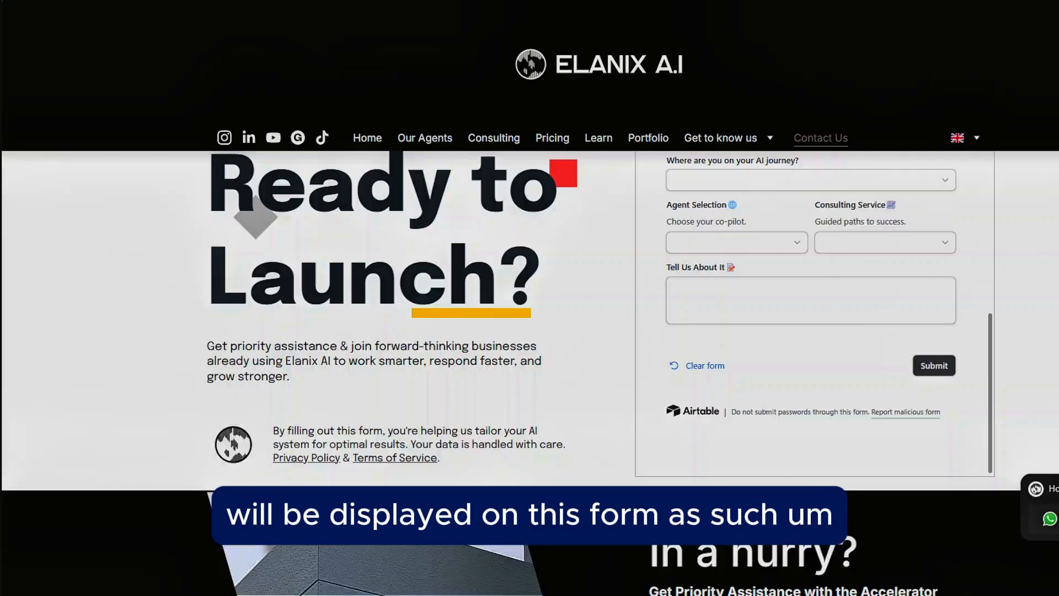
Step: Scroll through the contact form embedded on the website
scroll(790, 267, "up", 5)
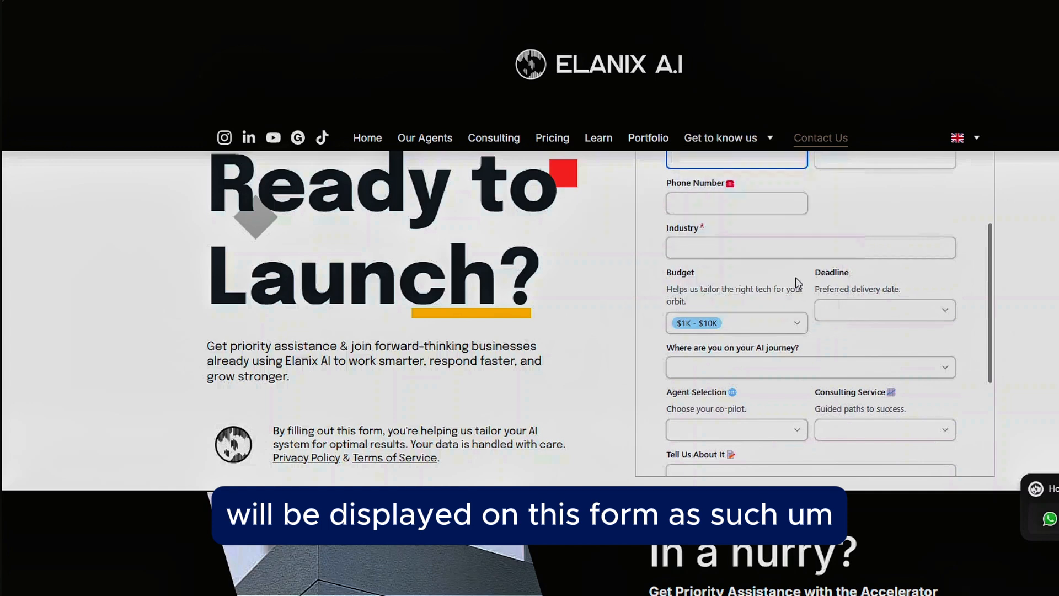
scroll(796, 277, "down", 4)
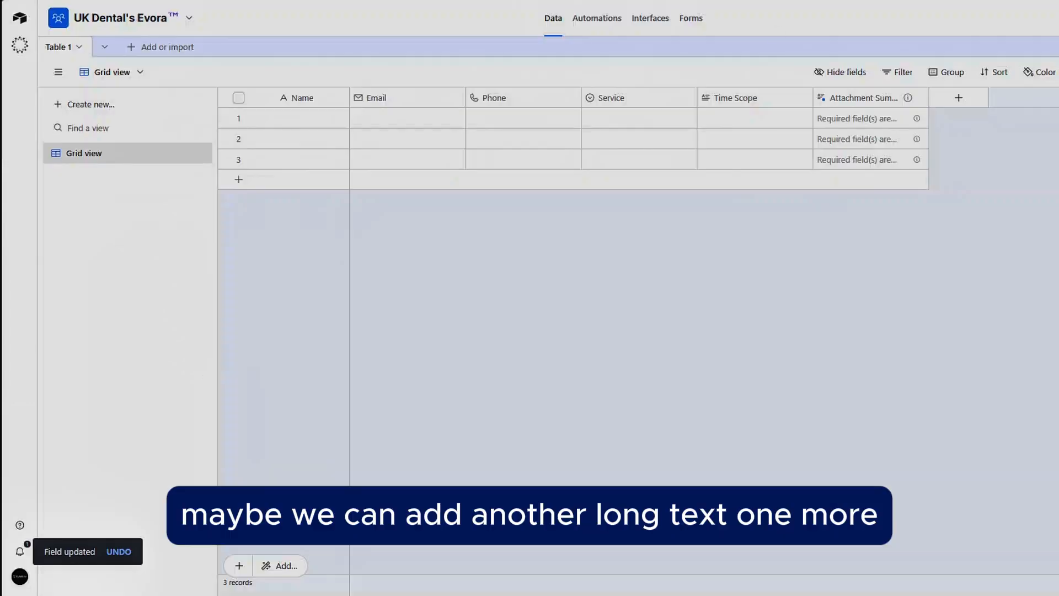
right_click(836, 98)
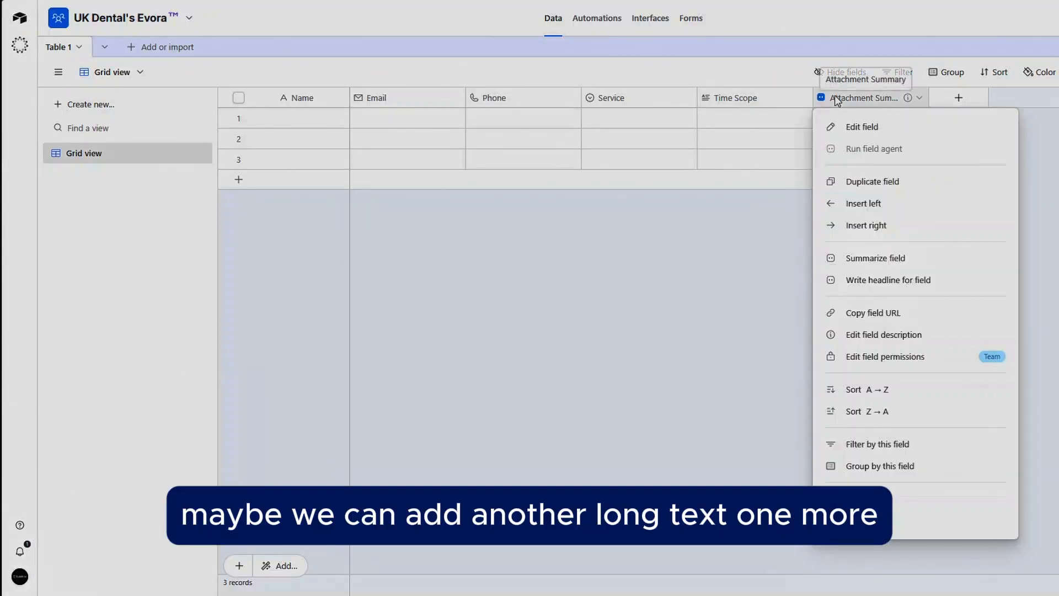
left_click(854, 127)
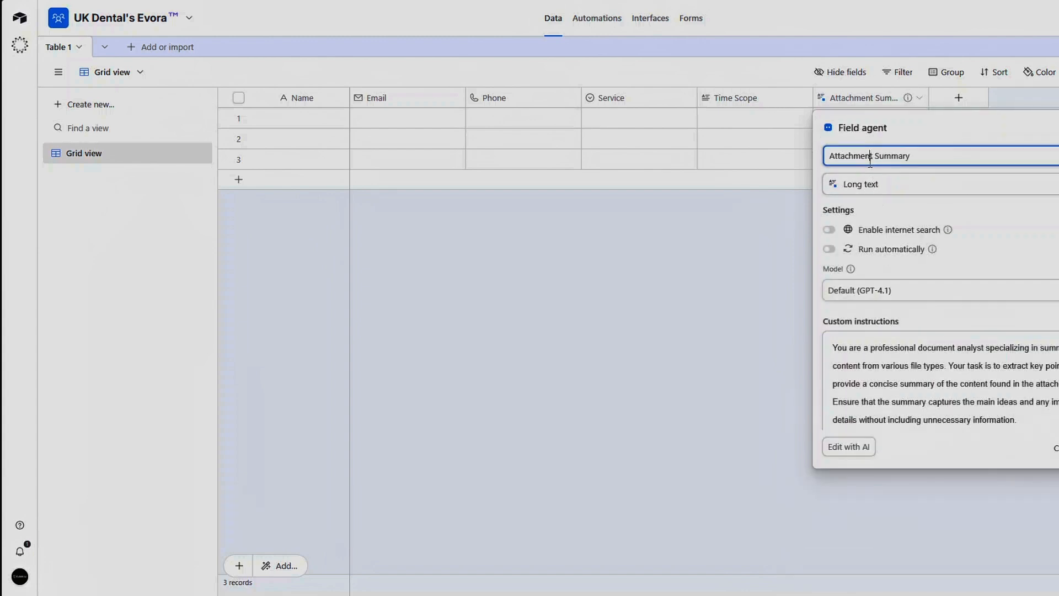
left_click(896, 186)
left_click(885, 210)
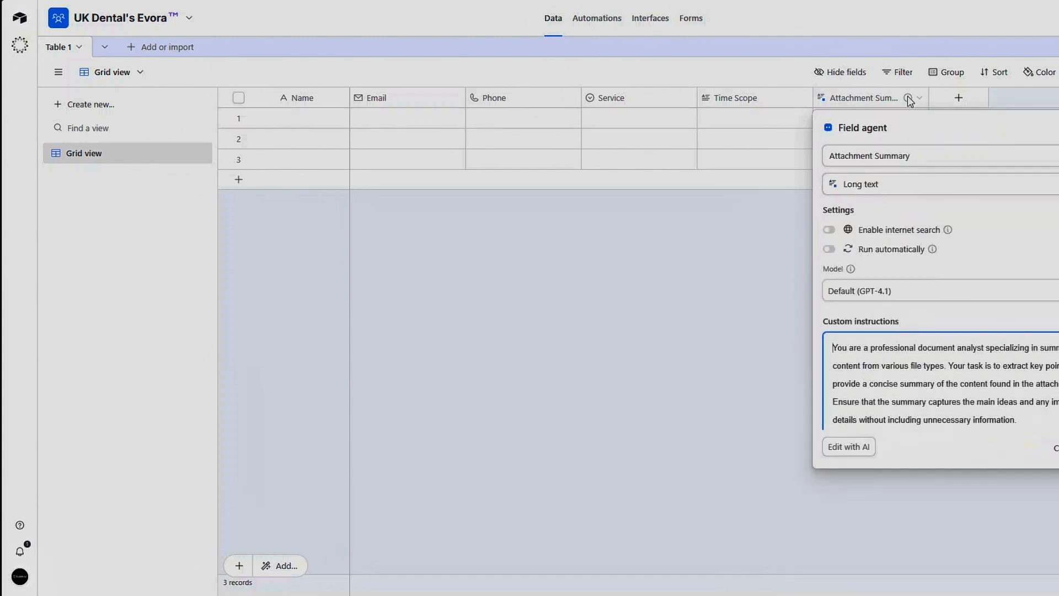
Step: Add a Long text field named Additional Details and move it before the Attachment Summary field
left_click(945, 103)
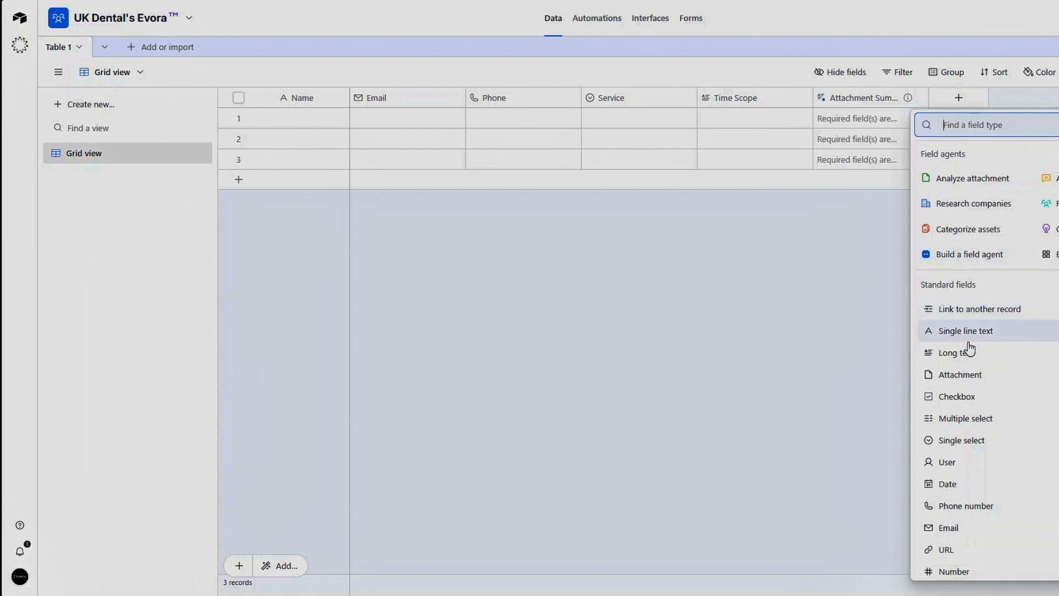
left_click(938, 350)
type("D")
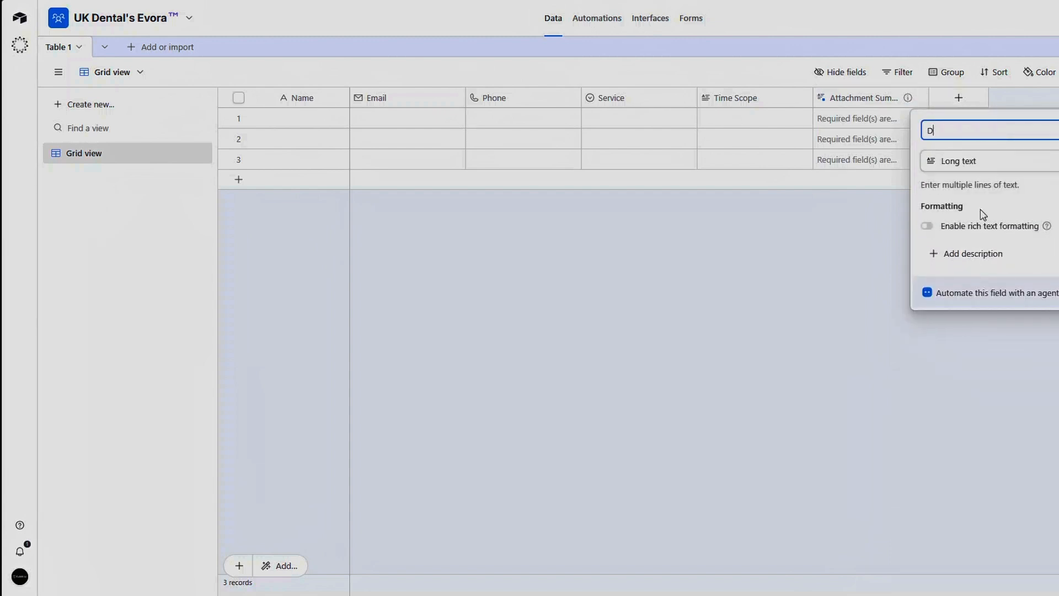
key("BackSpace")
type("Addintional Deatails")
double_click(961, 138)
type("Additional ")
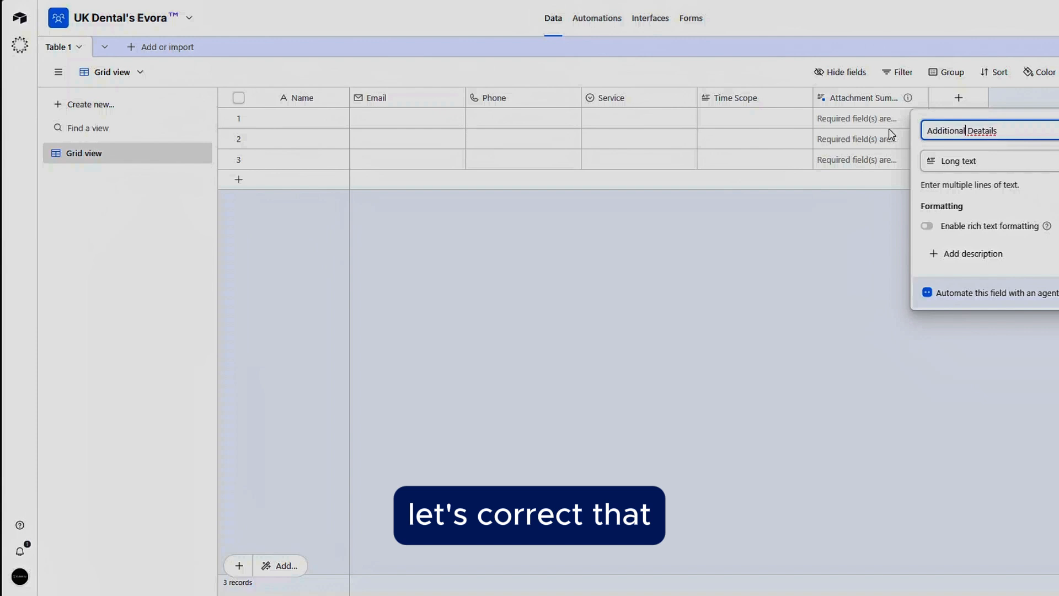
type("Details")
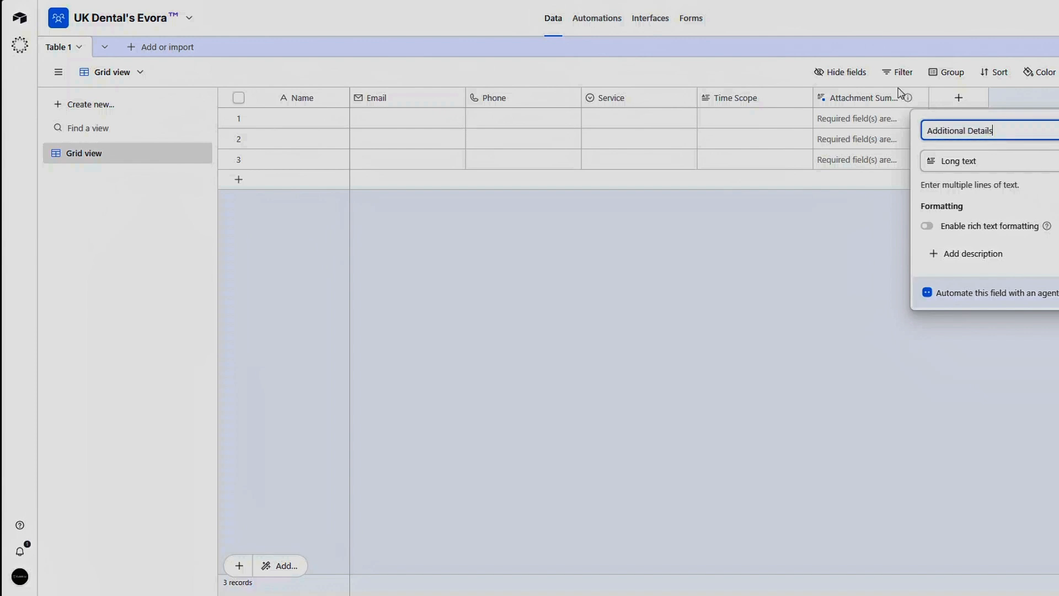
key("Return")
left_click_drag(948, 98, 810, 97)
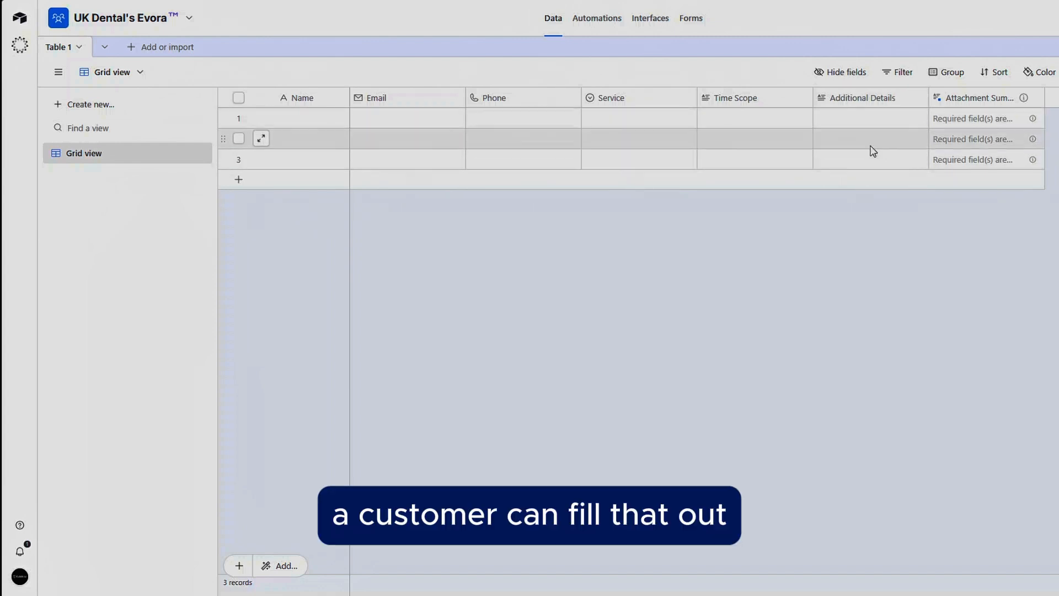
Step: Delete the Attachment Summary field
right_click(1001, 108)
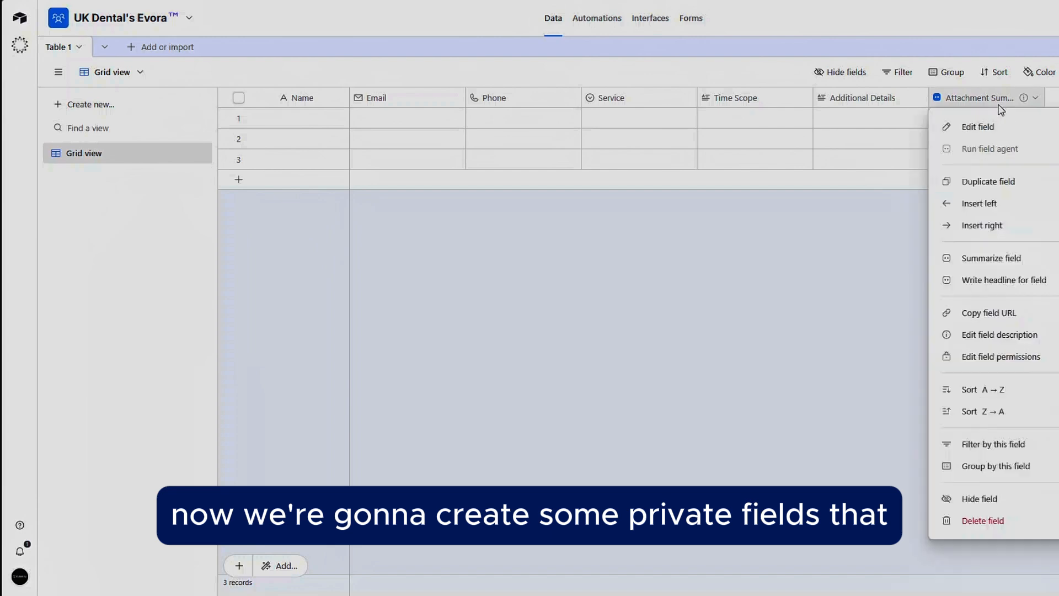
left_click(994, 522)
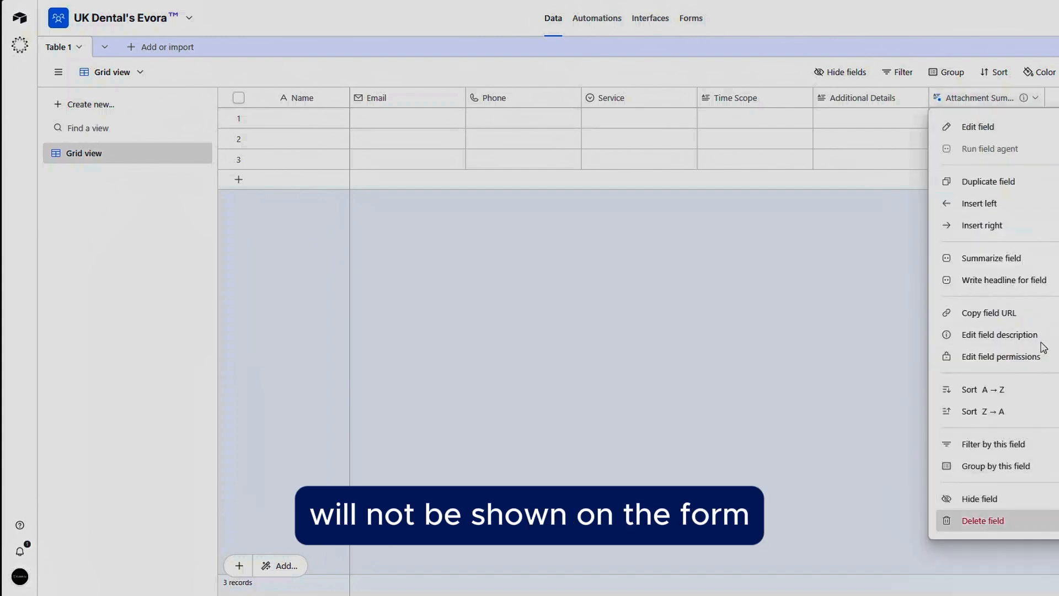
left_click(973, 103)
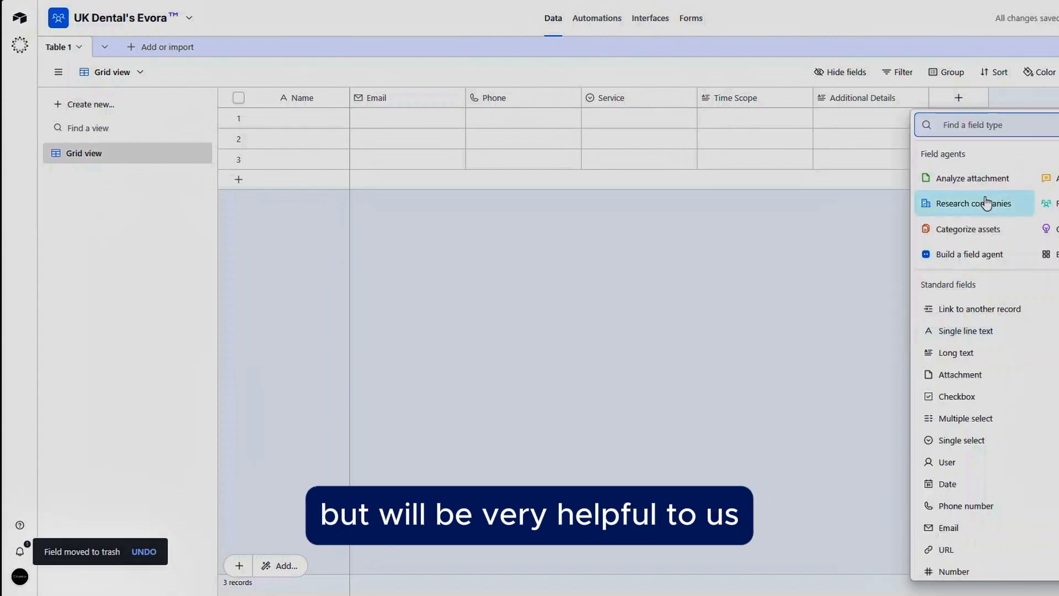
type("Lead")
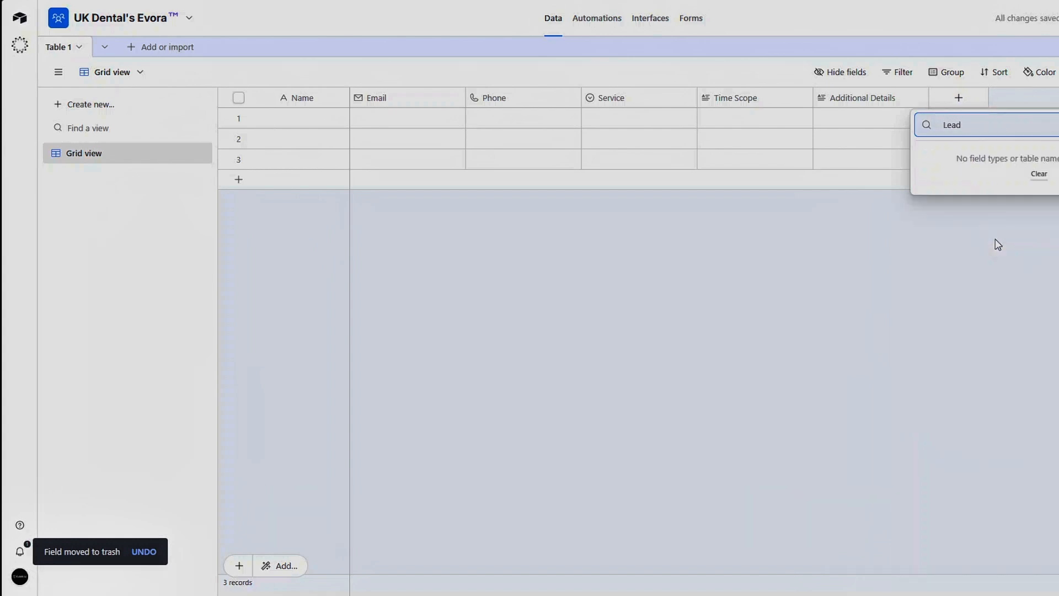
left_click(1041, 348)
Step: Add a Single line text field named Lead Score
left_click(959, 98)
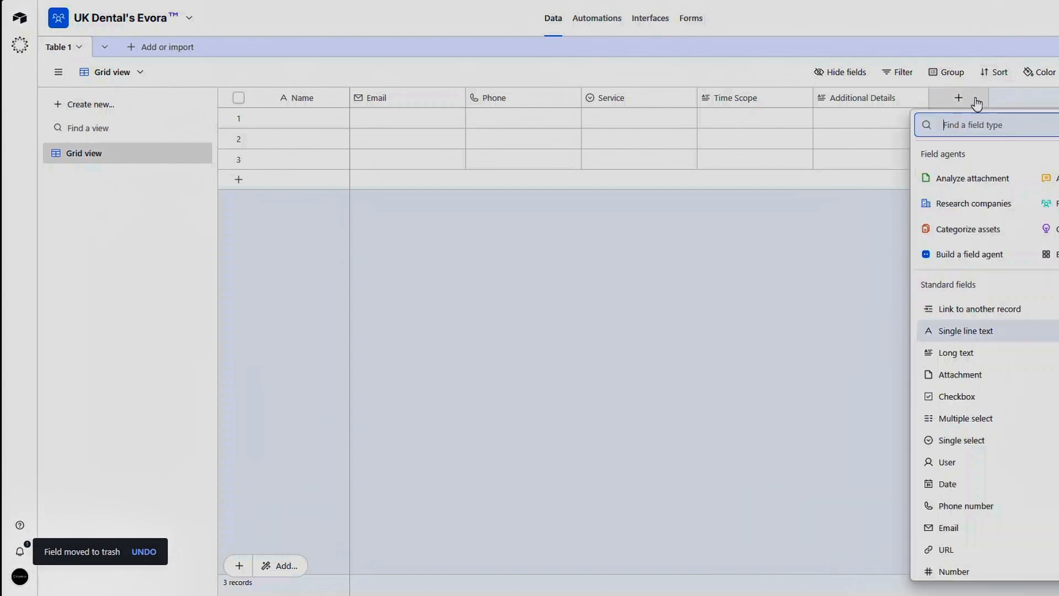
left_click(960, 331)
type("Lead")
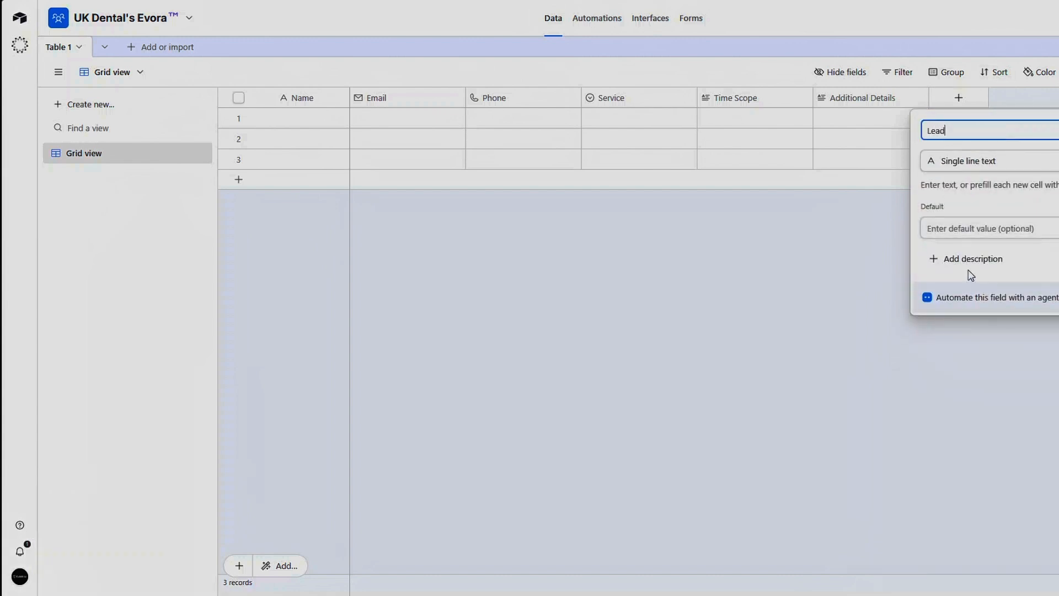
type(" Score")
left_click(945, 131)
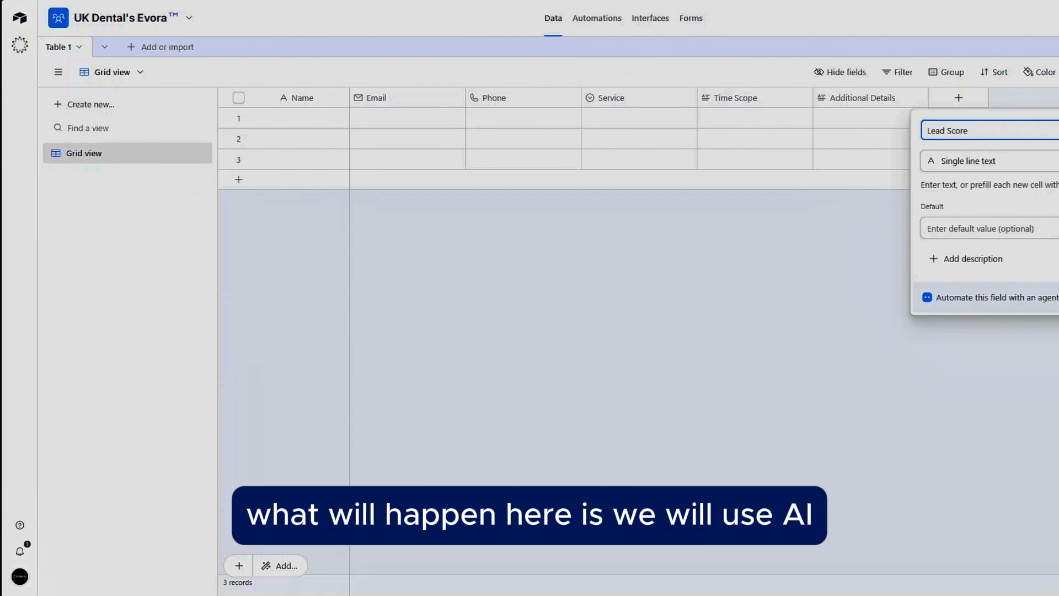
key("Return")
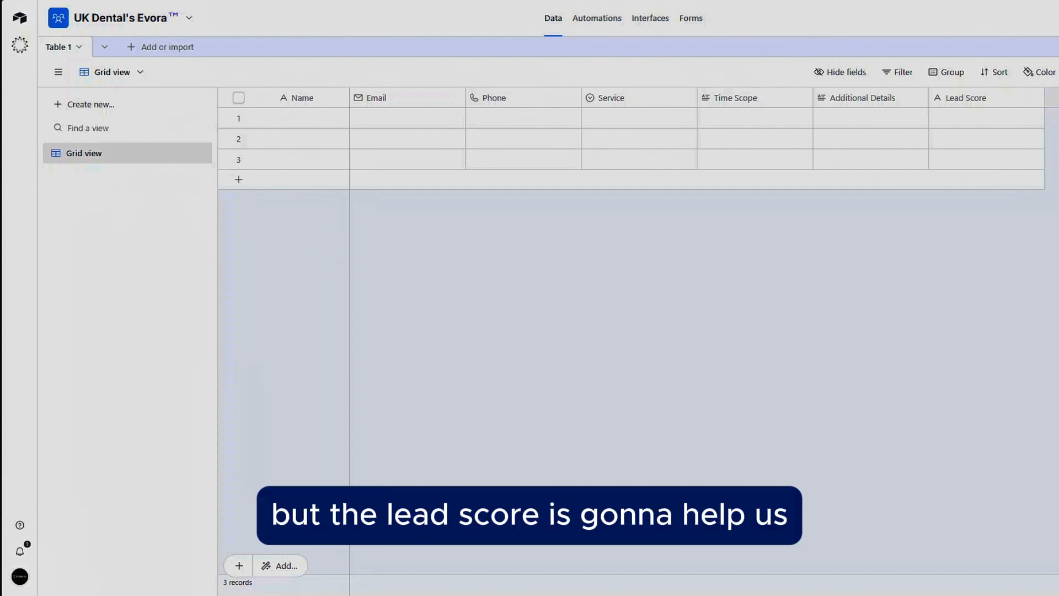
Step: Add a Single select field named Status with the options New, Qualified and Contacted
left_click(1052, 98)
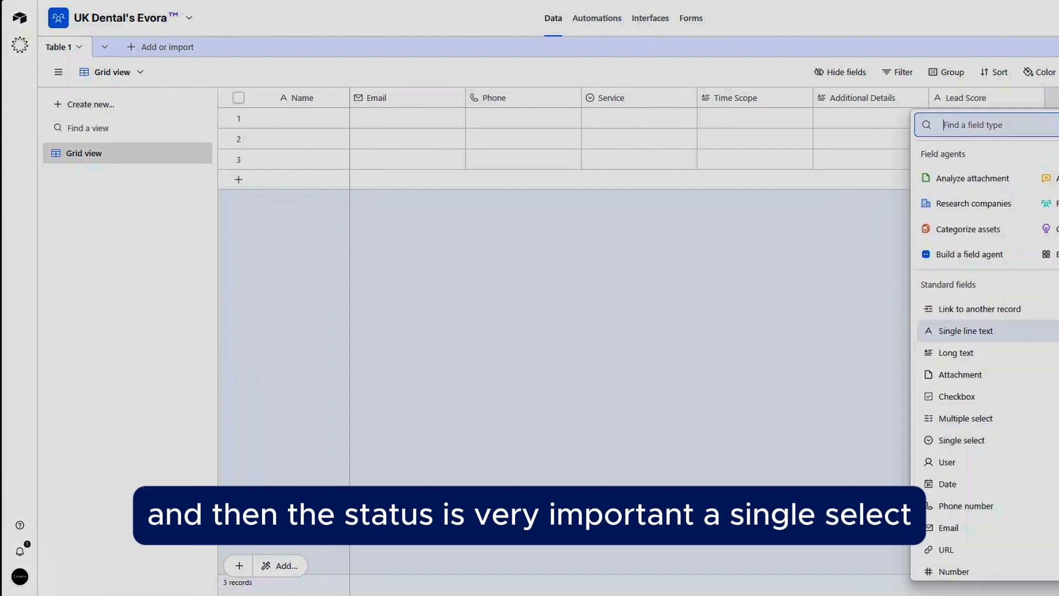
left_click(961, 441)
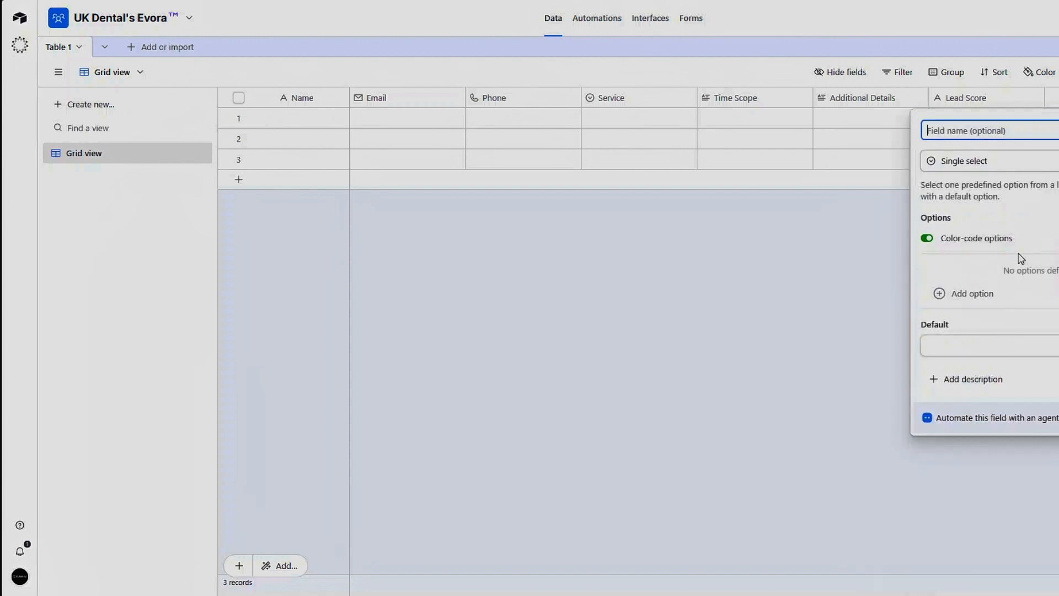
key("Tab")
type("status")
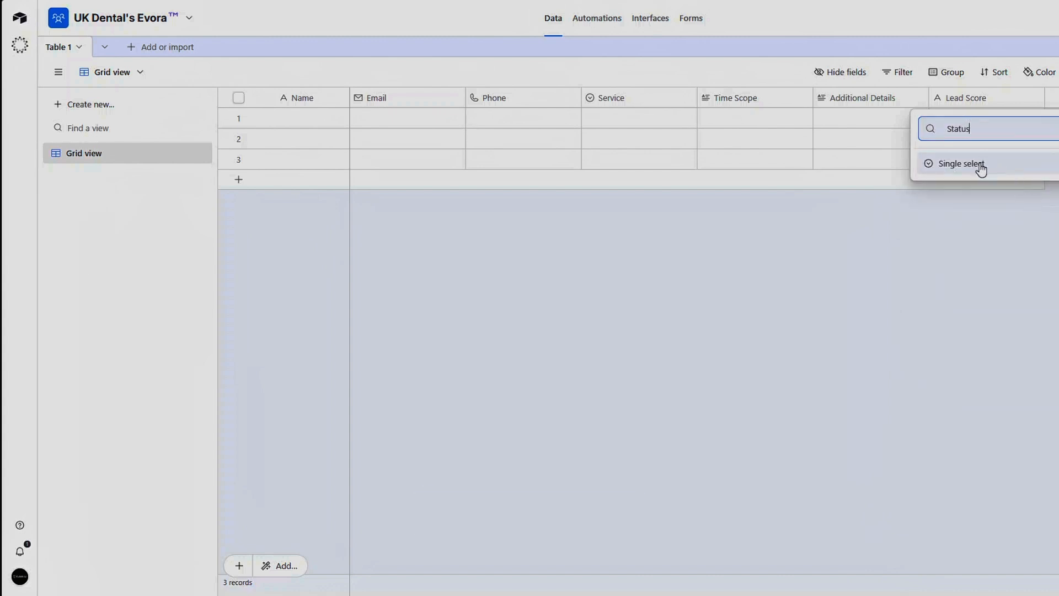
left_click(987, 166)
left_click(986, 138)
type("Status")
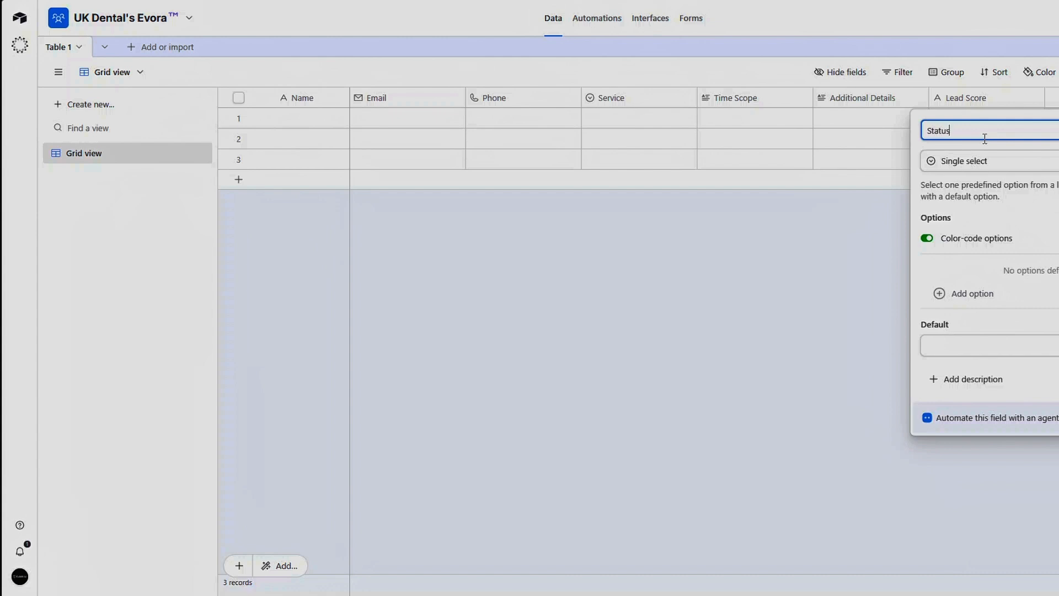
left_click(950, 293)
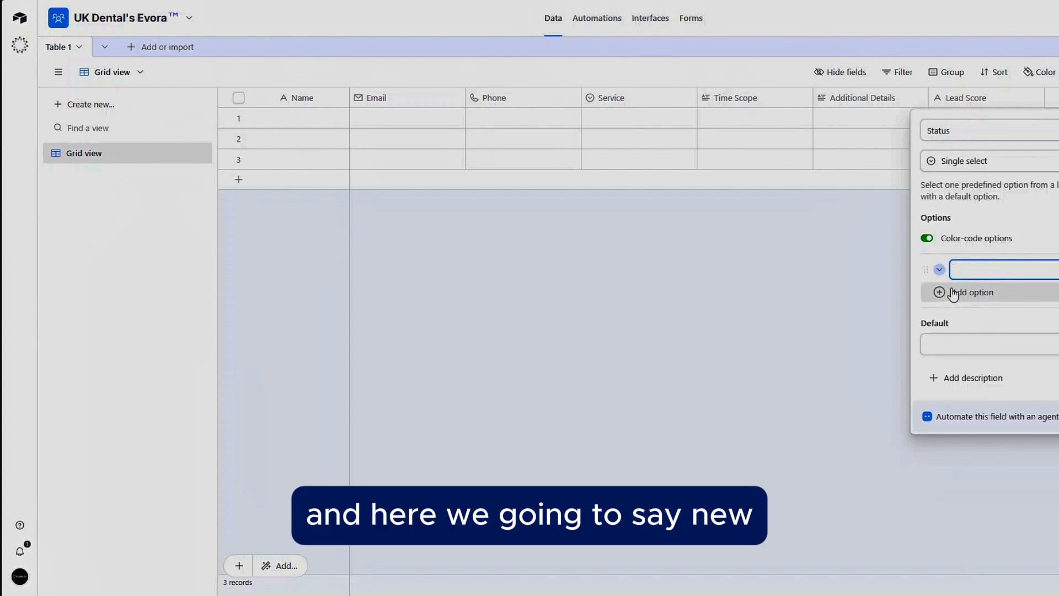
type("New")
left_click(958, 293)
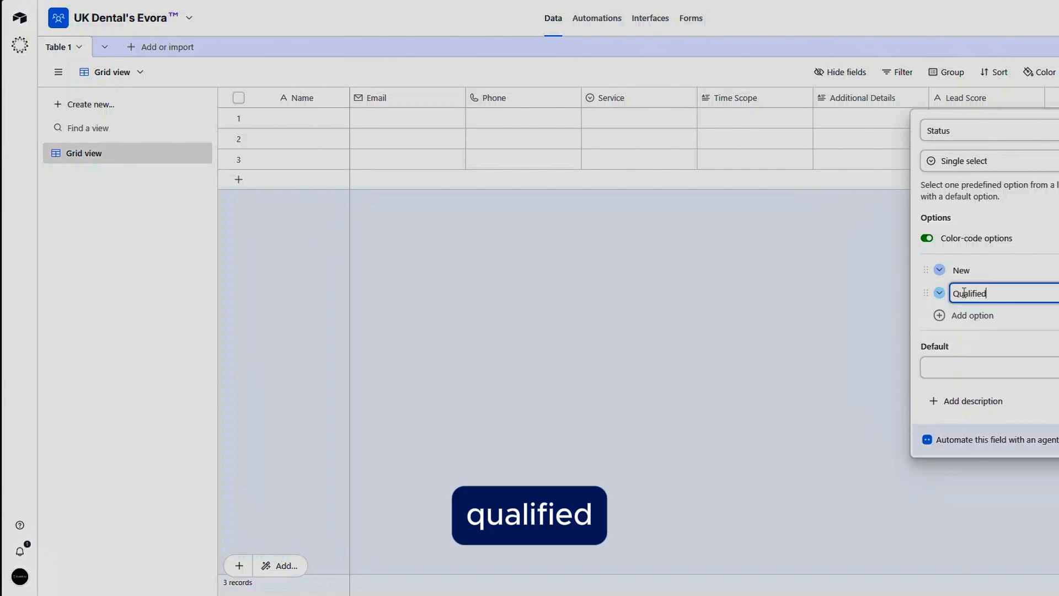
left_click(940, 316)
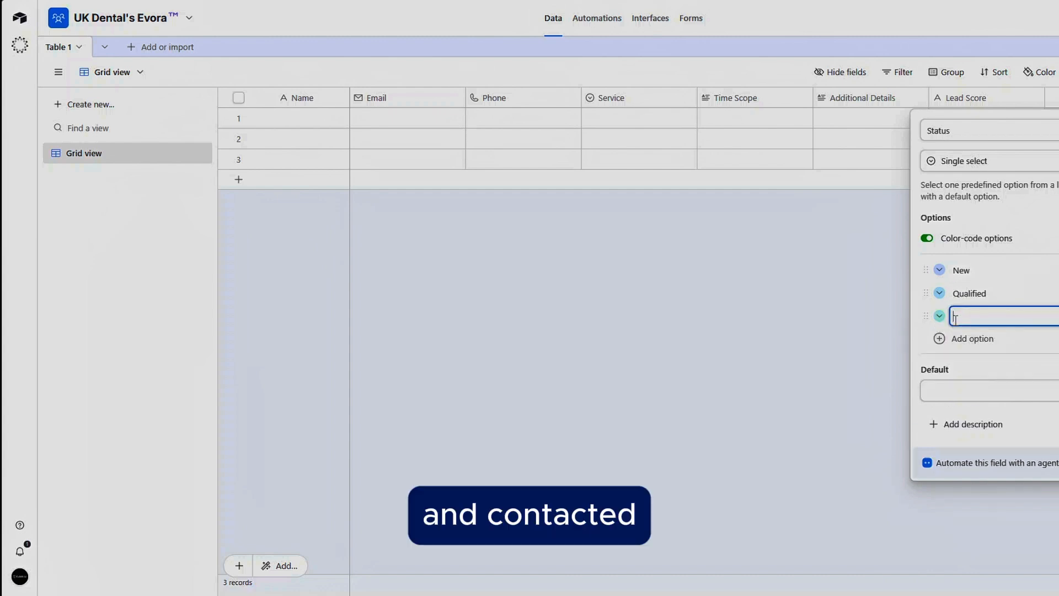
type("Contacted")
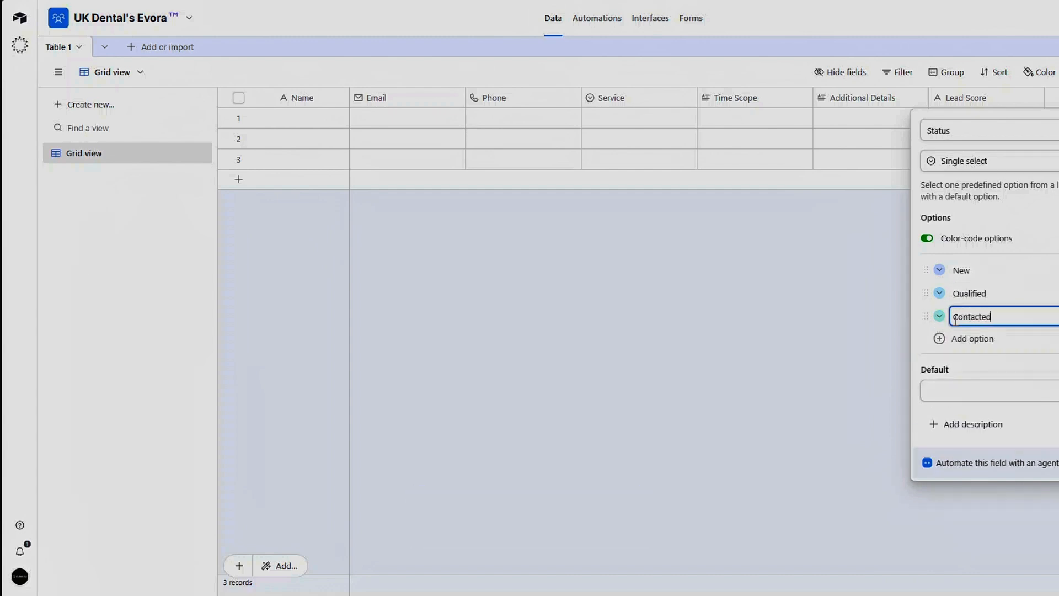
Step: Set the New option's colour to yellow
left_click(939, 316)
left_click(1030, 360)
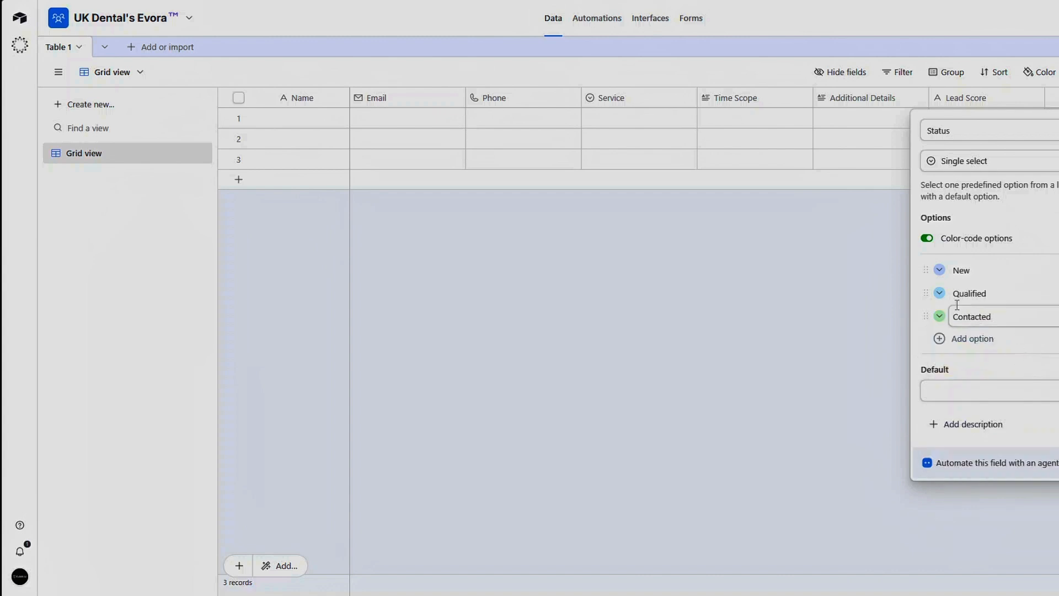
left_click(939, 270)
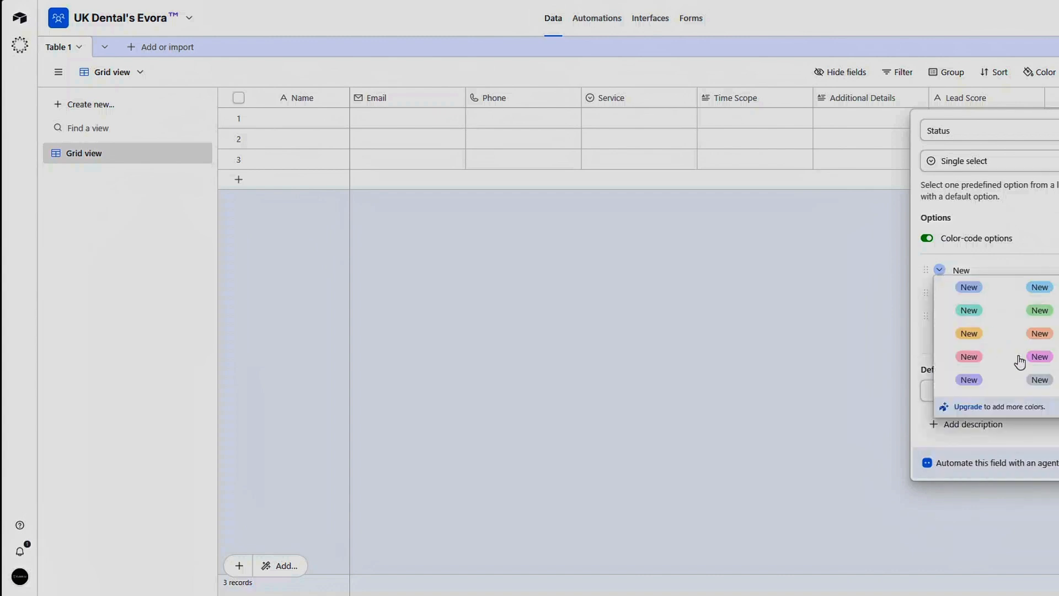
left_click(977, 335)
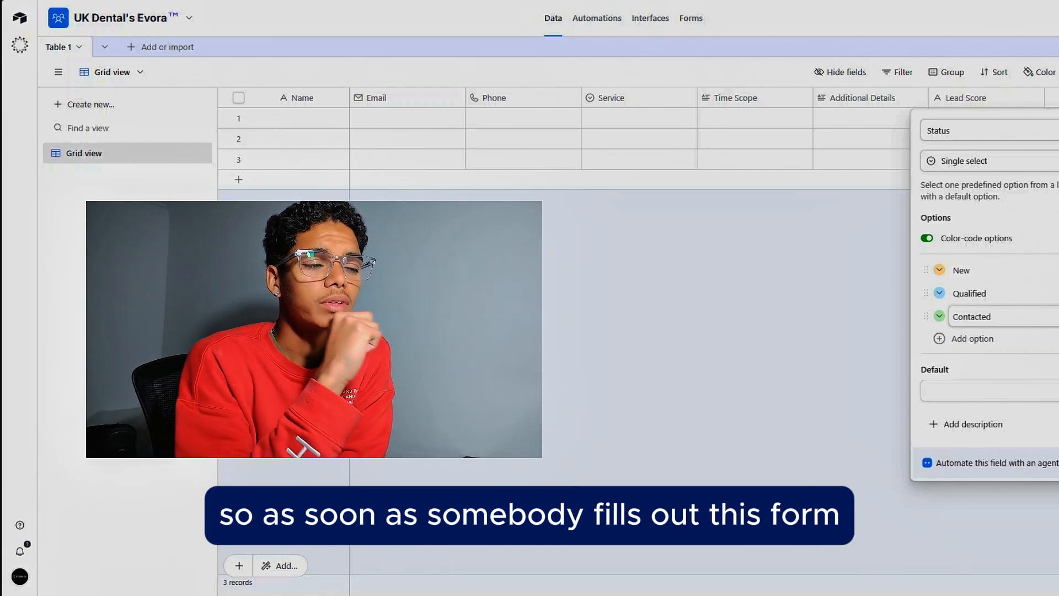
Step: Set the Status field's default option to New and create the field
left_click(1055, 391)
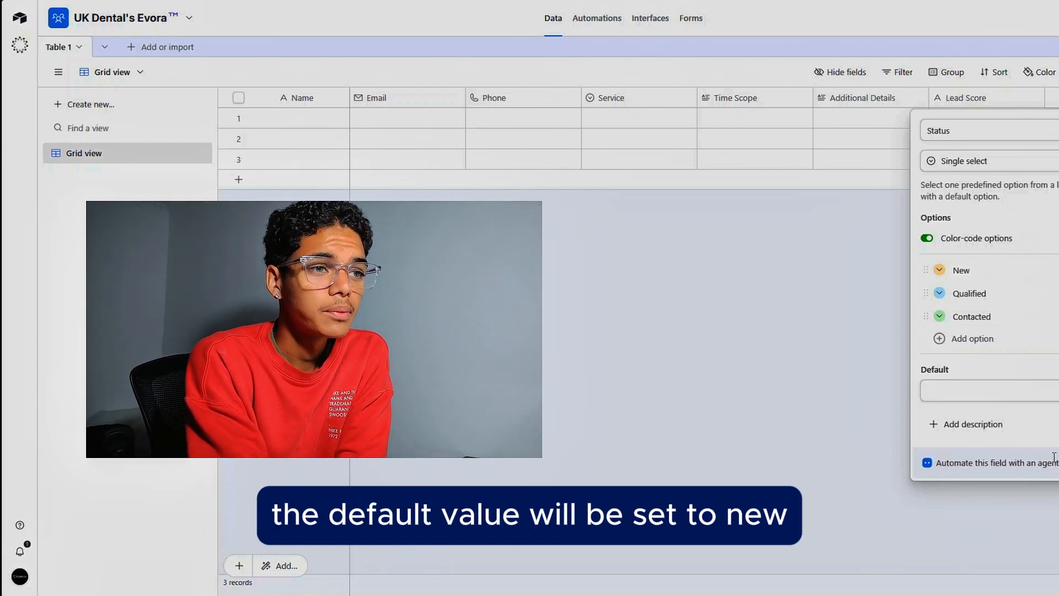
left_click(1054, 399)
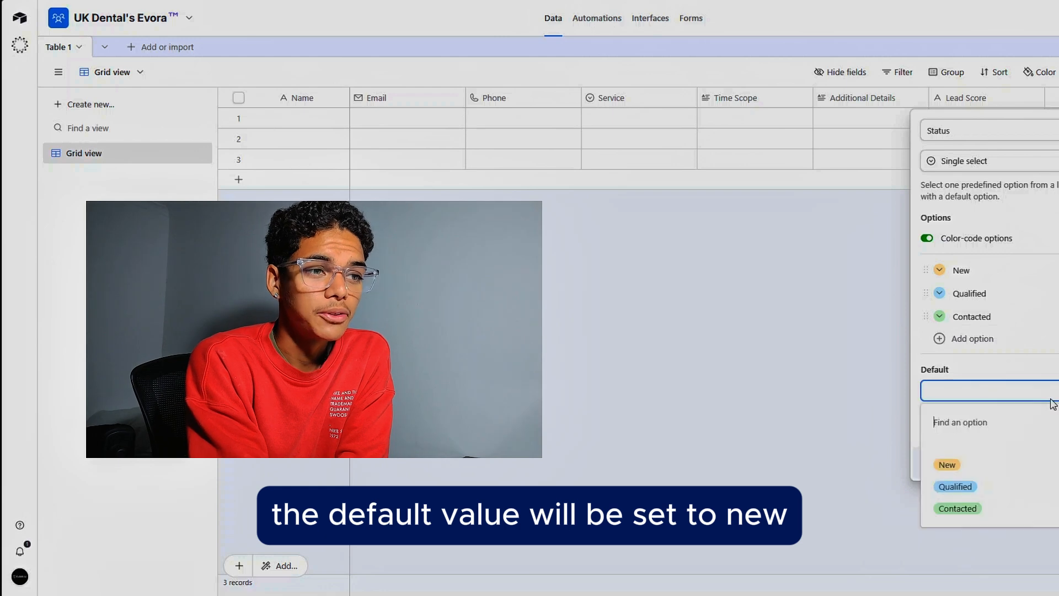
left_click(981, 468)
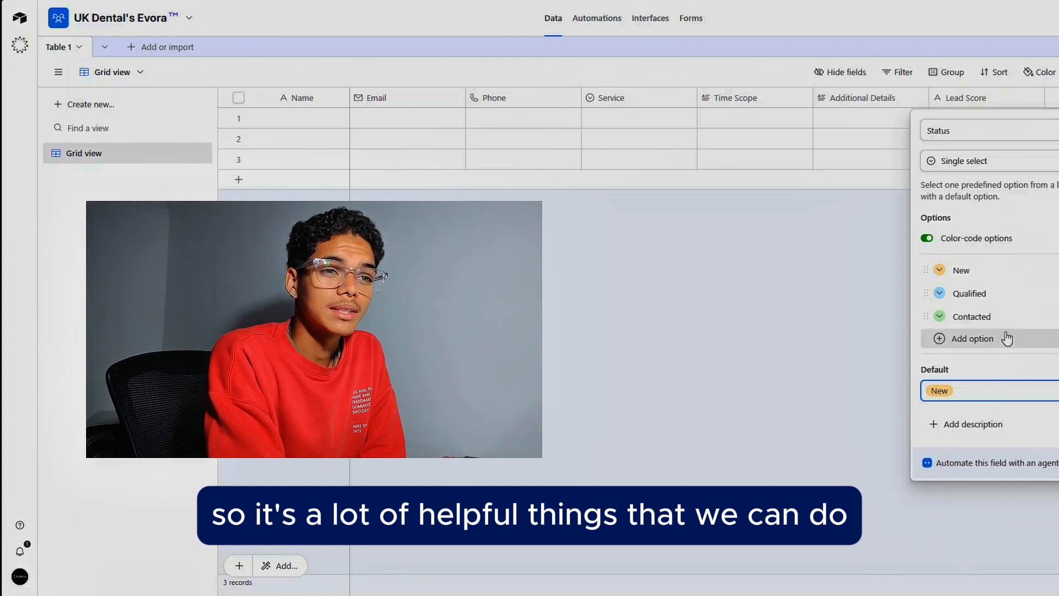
left_click(1058, 424)
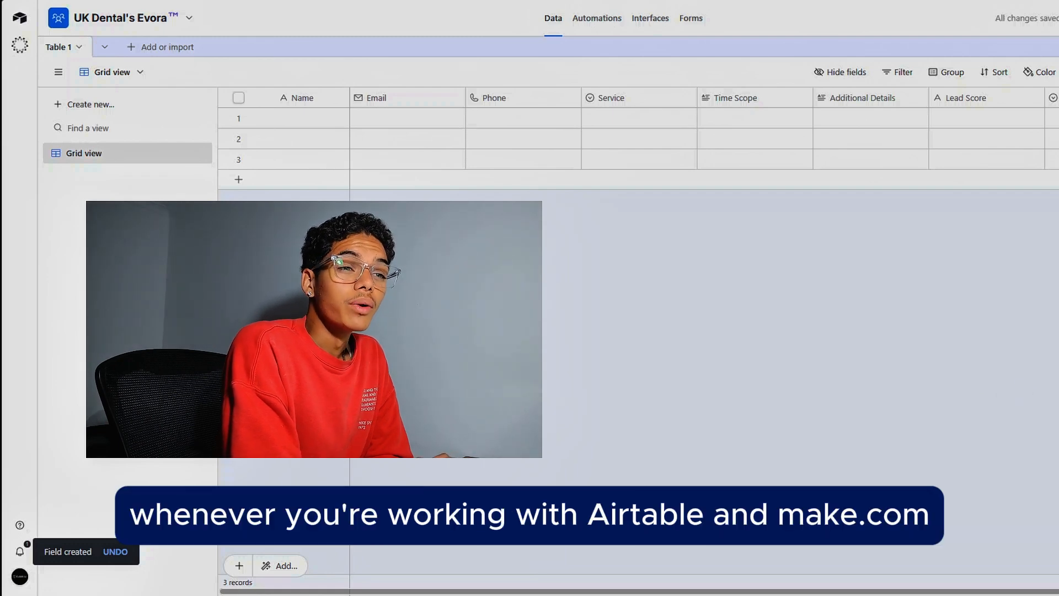
Step: Add a Last modified time field tracking all editable fields
left_click(1058, 98)
scroll(998, 359, "down", 2)
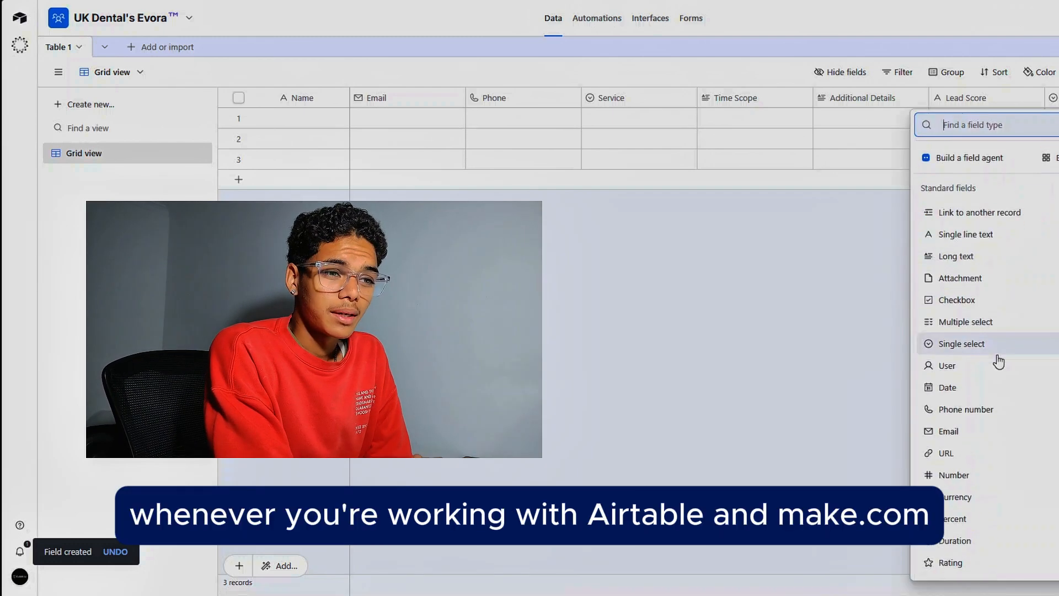
scroll(999, 362, "down", 4)
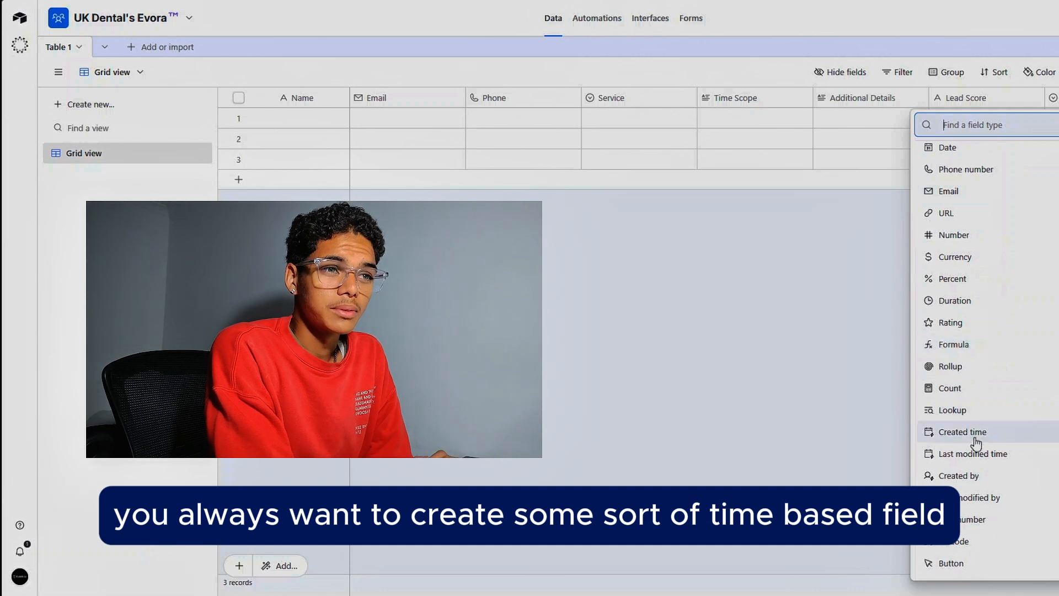
left_click(974, 454)
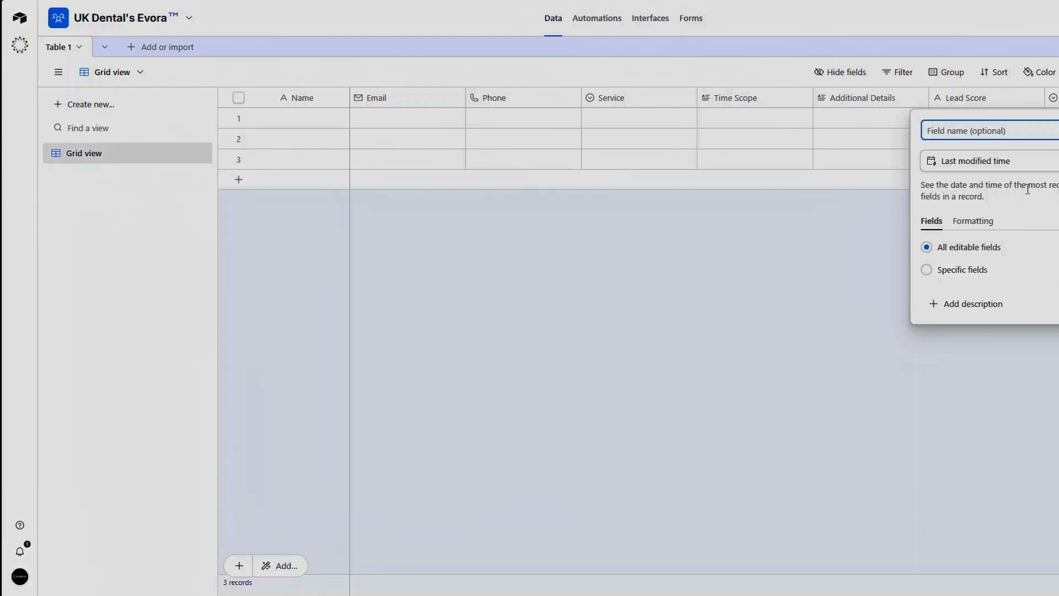
left_click(1058, 304)
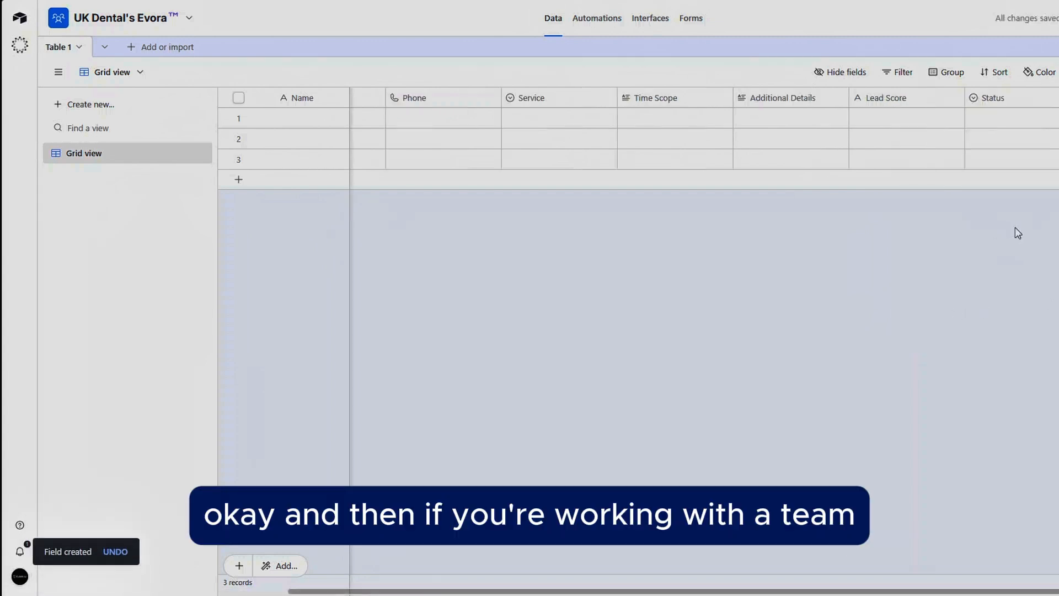
Step: Browse the list of field types for another field to add
scroll(1055, 144, "right", 2)
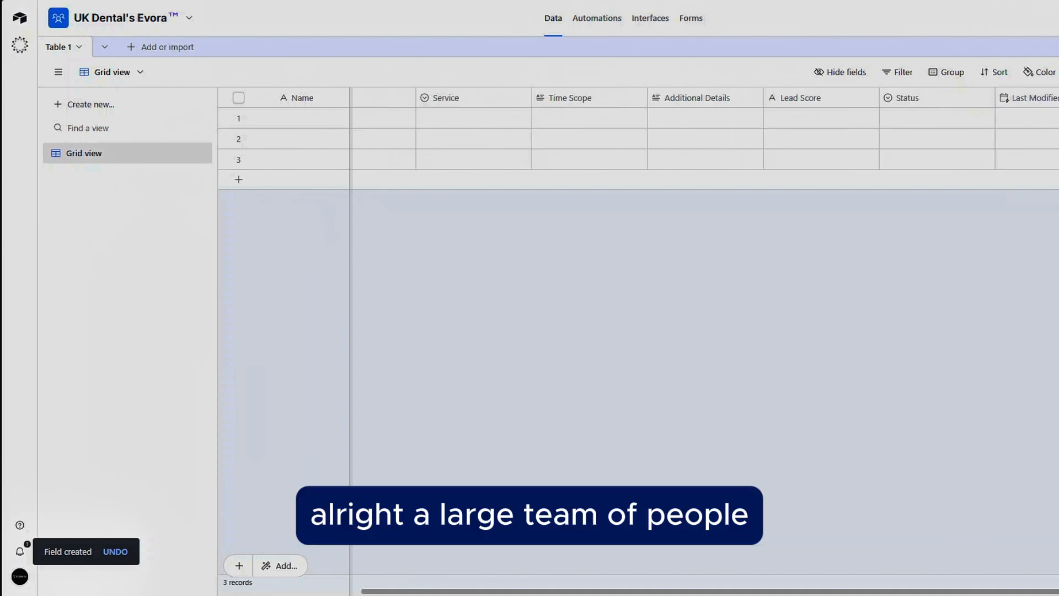
left_click(1058, 97)
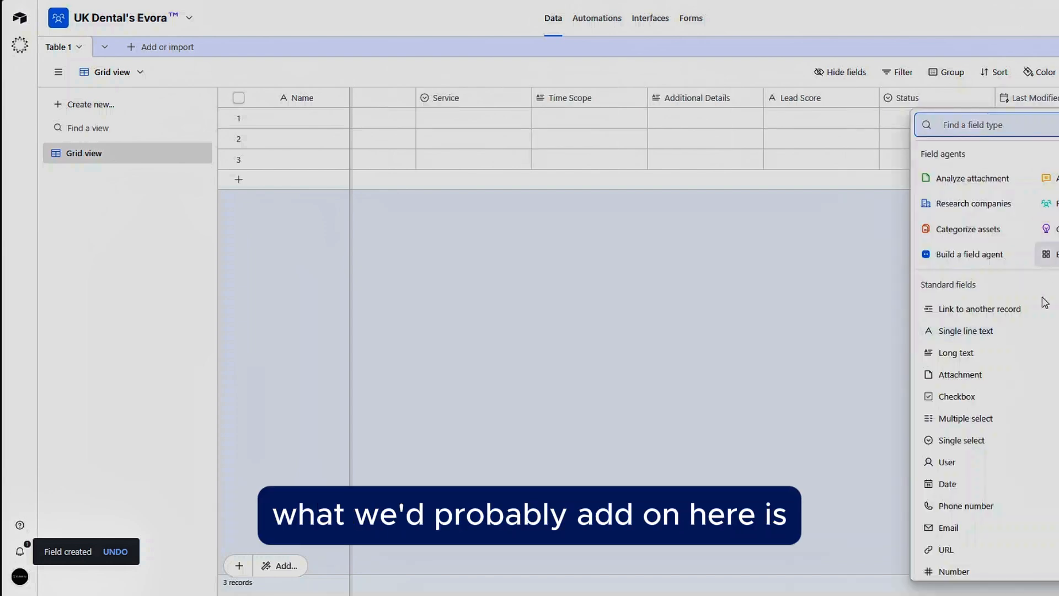
scroll(1021, 364, "down", 3)
scroll(1019, 366, "down", 2)
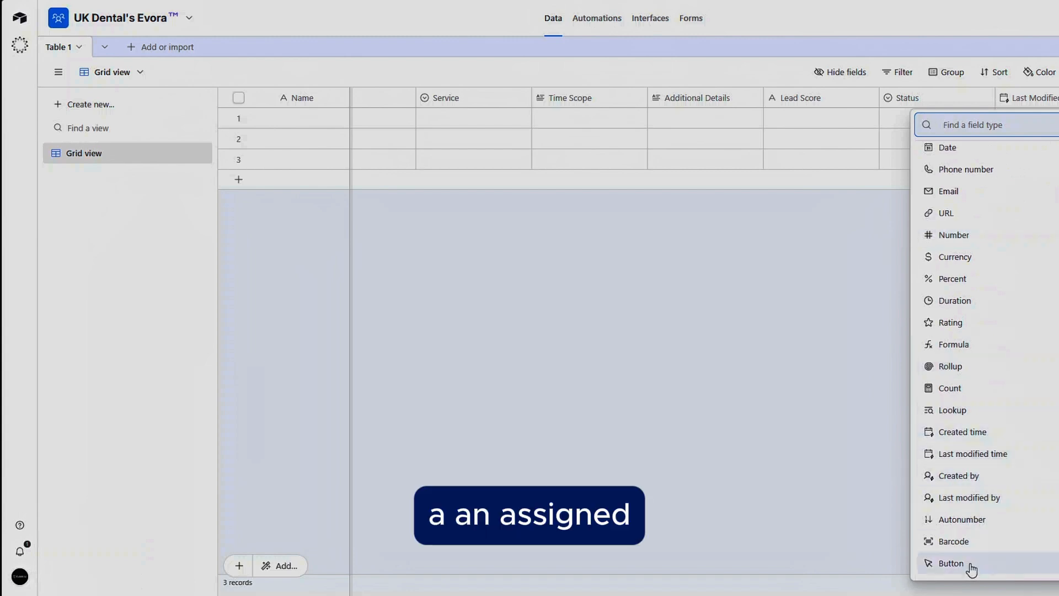
scroll(971, 460, "up", 3)
scroll(976, 422, "up", 2)
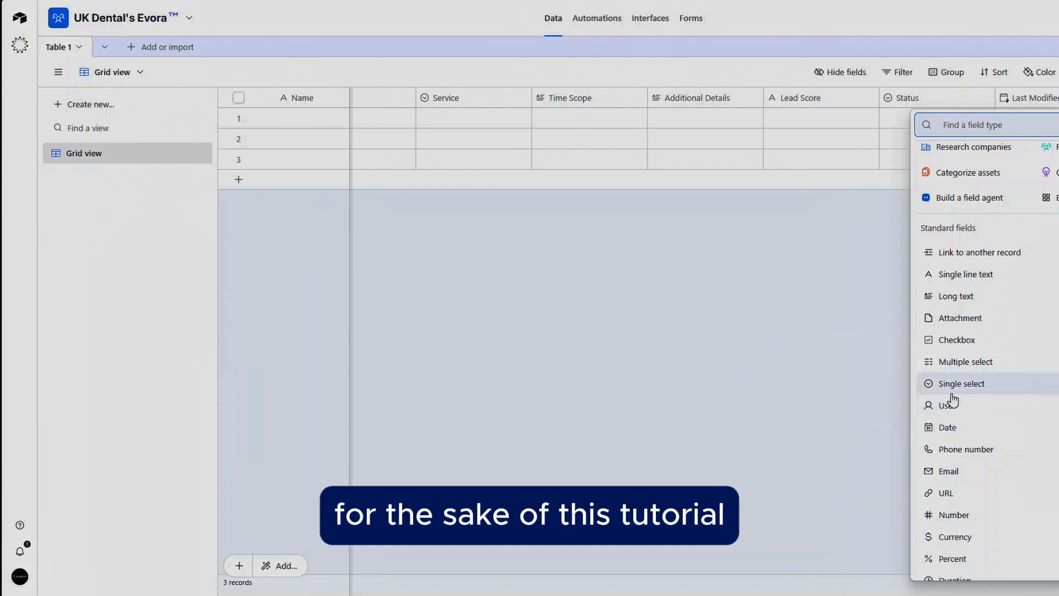
Step: Rename the table as Form Leads
left_click(851, 346)
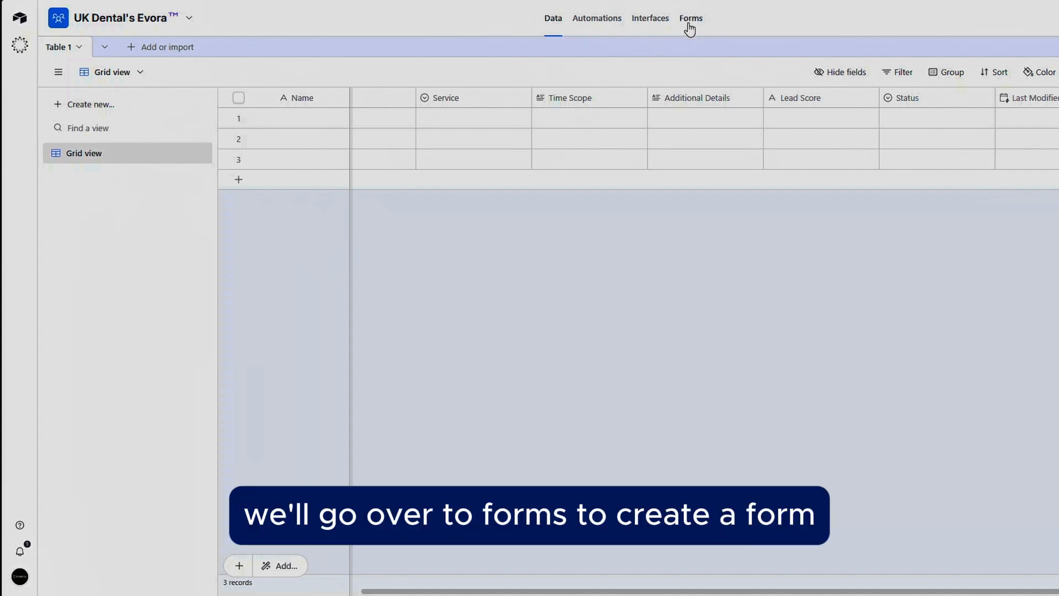
left_click(65, 48)
left_click(88, 113)
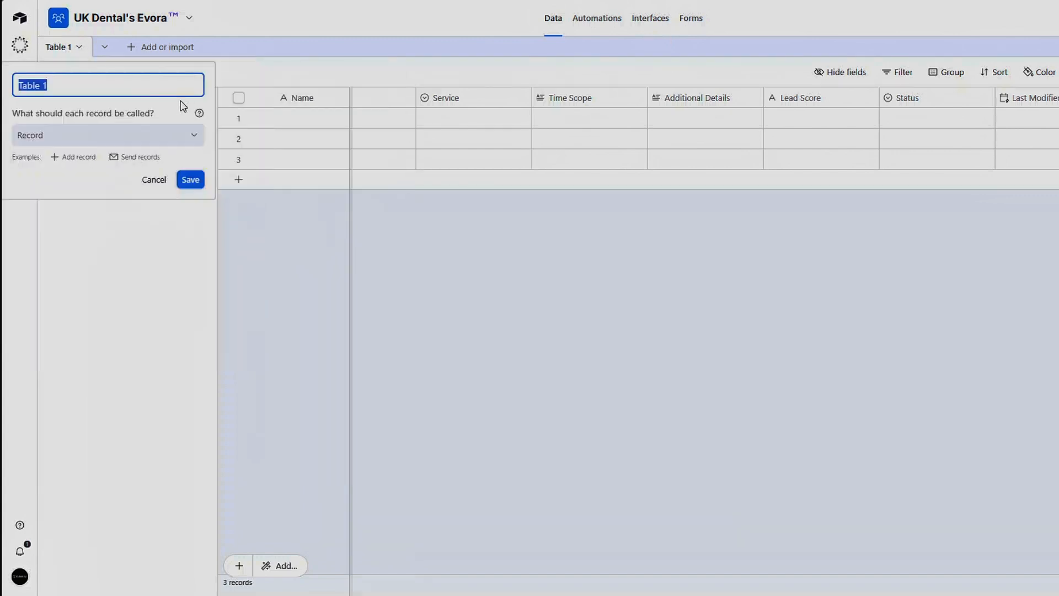
type("Form Leads")
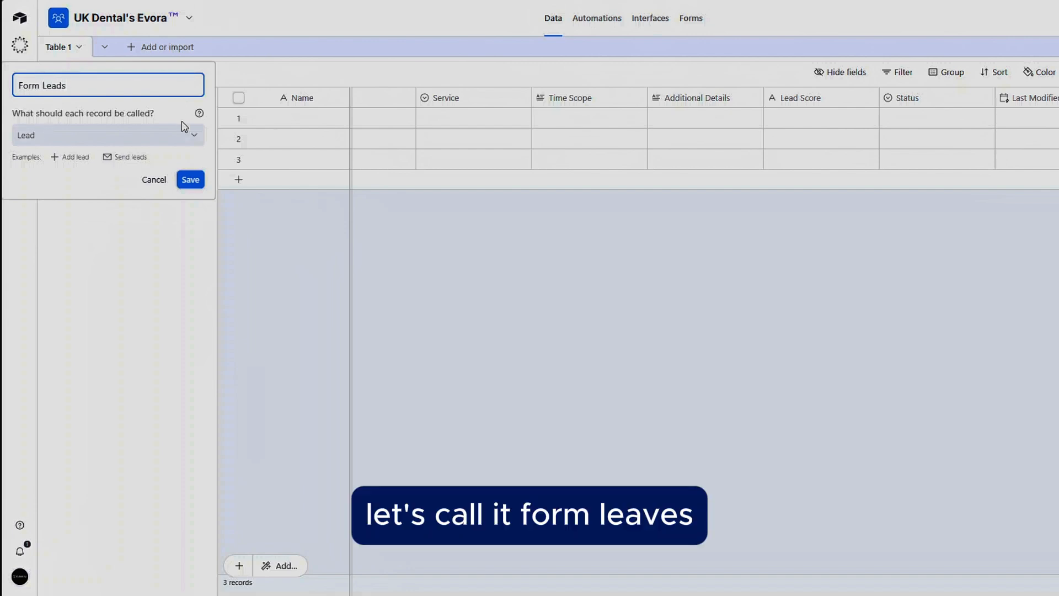
left_click(189, 181)
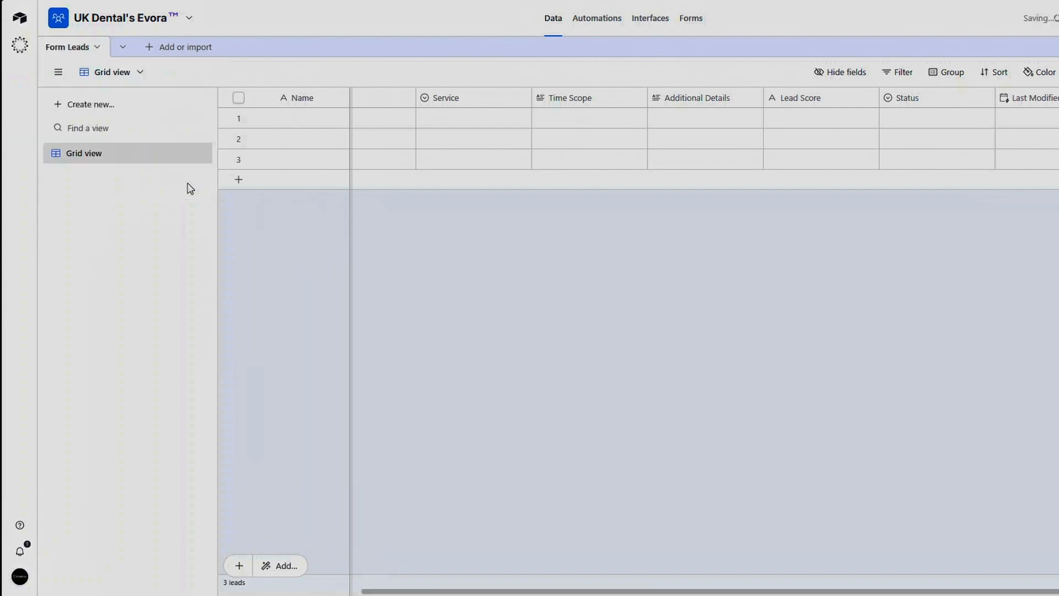
Step: Create a new form for the Form Leads table named Dental UK
left_click(692, 22)
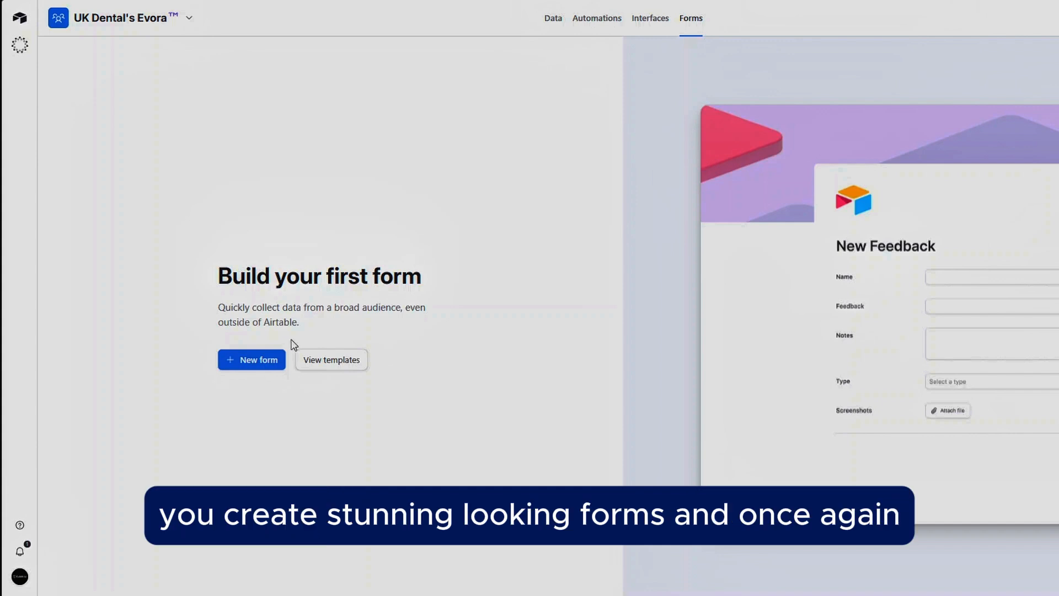
left_click(260, 362)
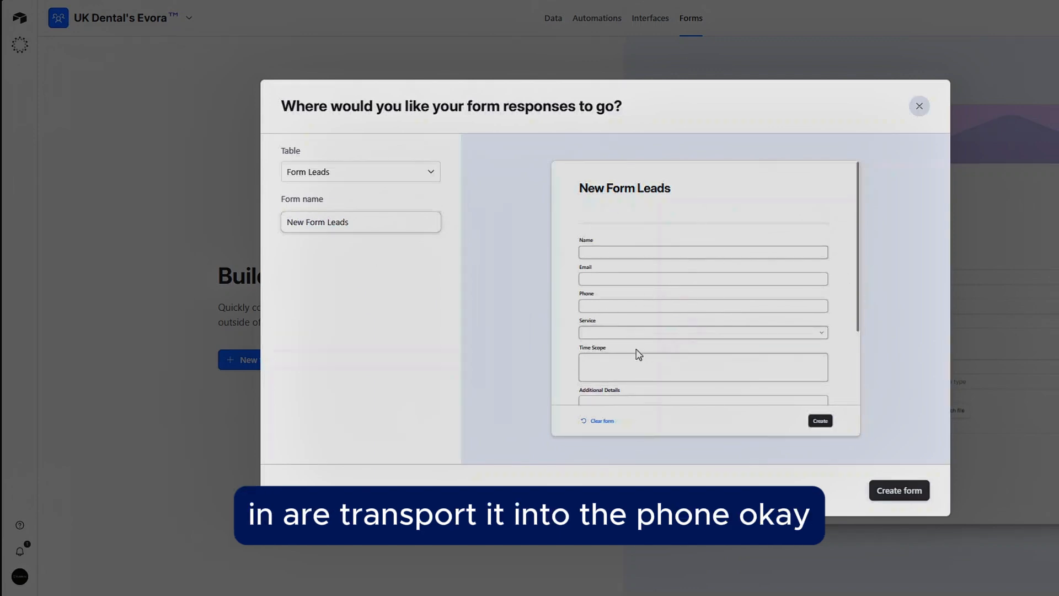
left_click_drag(373, 222, 212, 235)
left_click(265, 360)
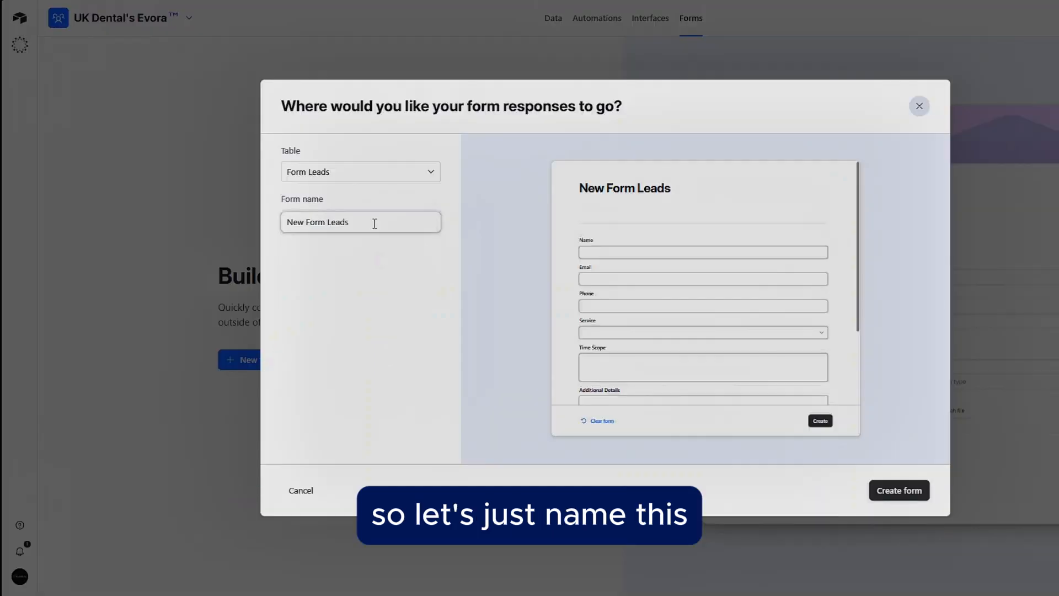
triple_click(374, 224)
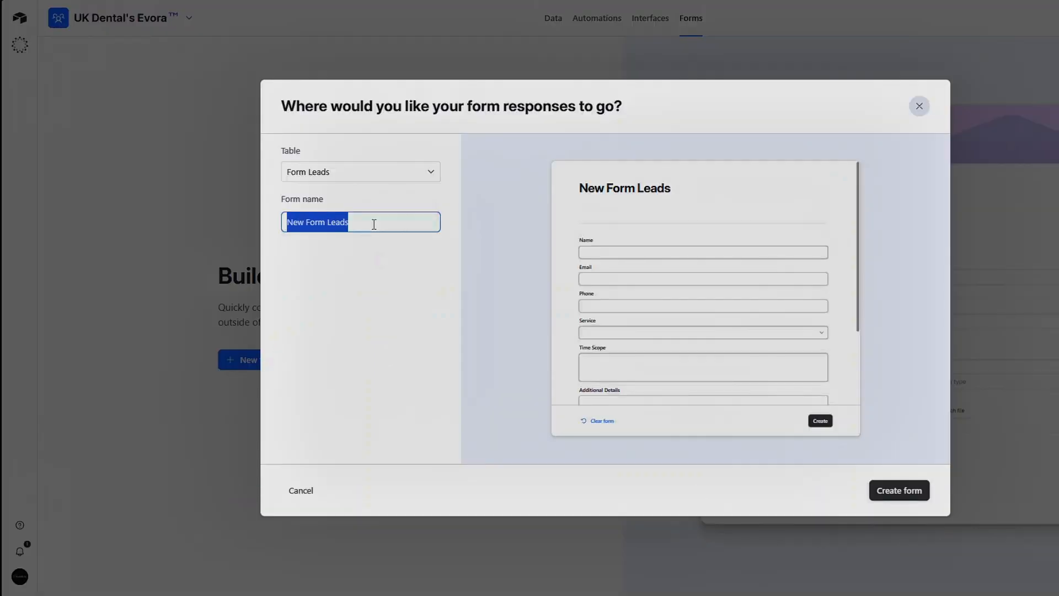
type("Dental ")
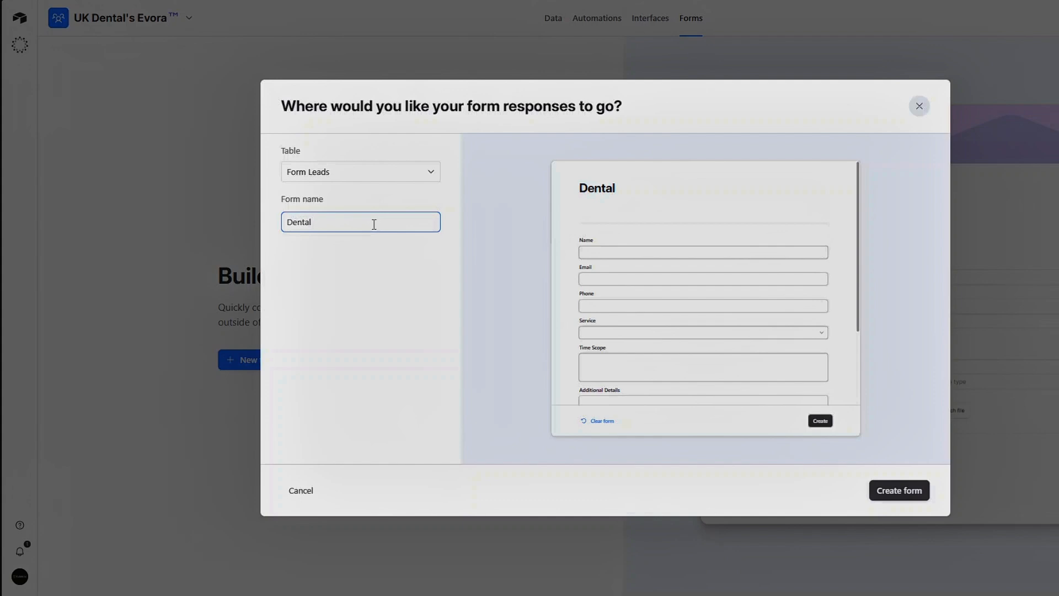
type("UK")
left_click(883, 489)
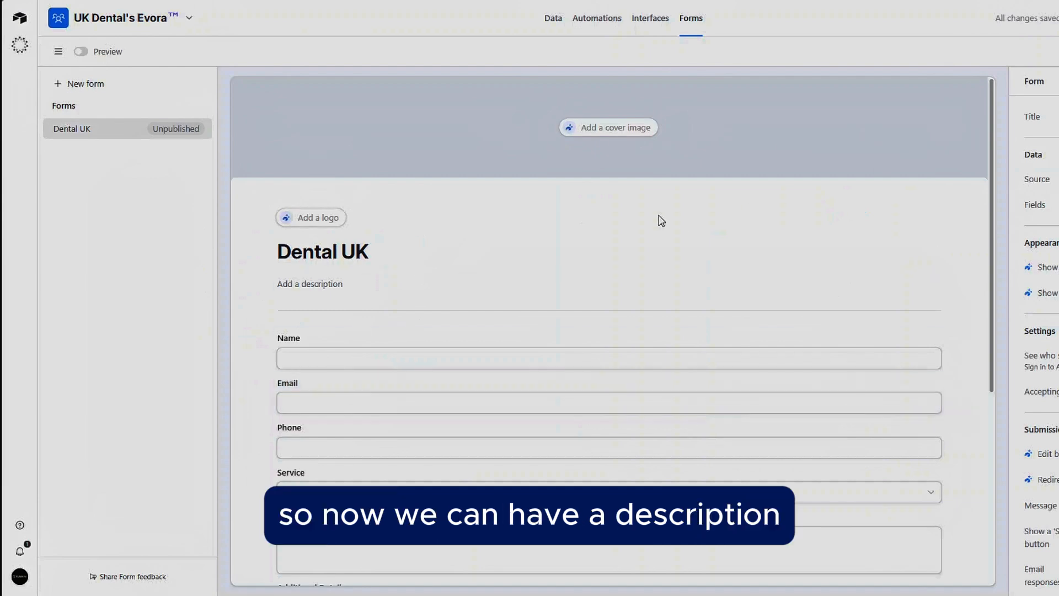
Step: Add the description "Please include any additional details." to the form
scroll(445, 208, "down", 2)
scroll(433, 190, "up", 1)
left_click(316, 200)
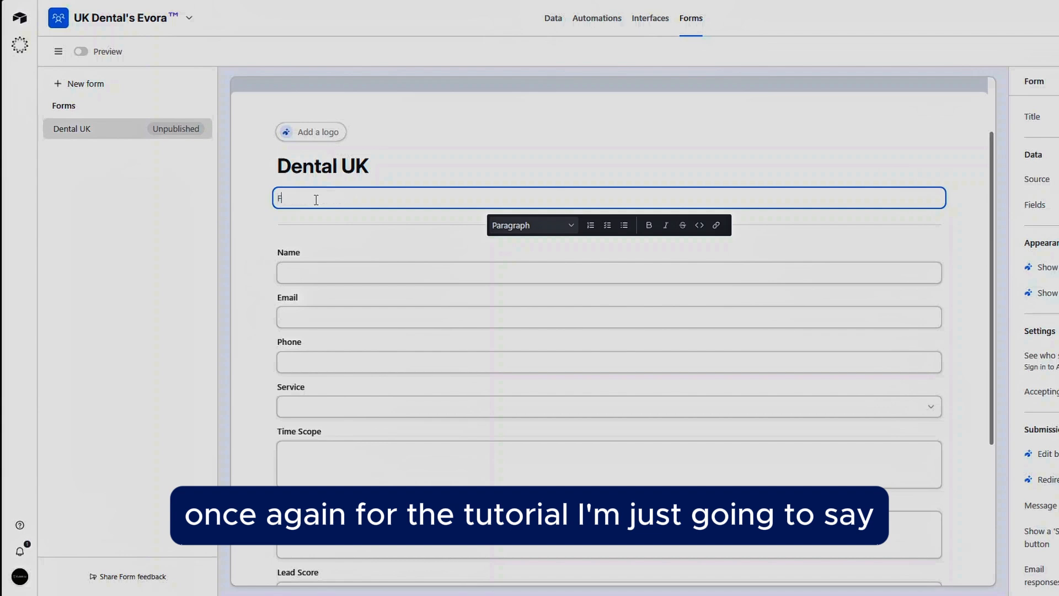
type("Please")
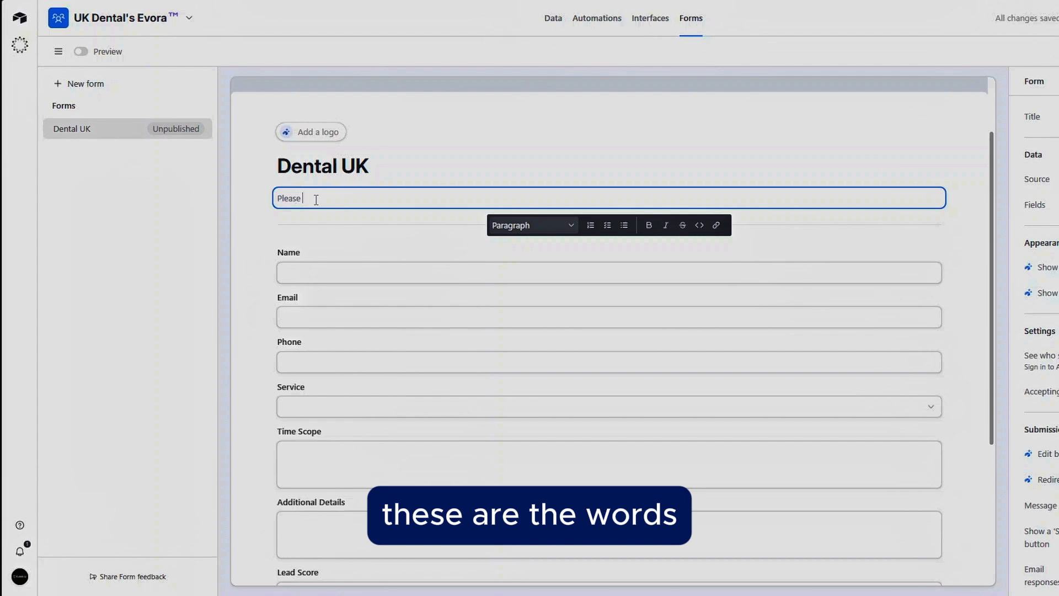
type(" include an")
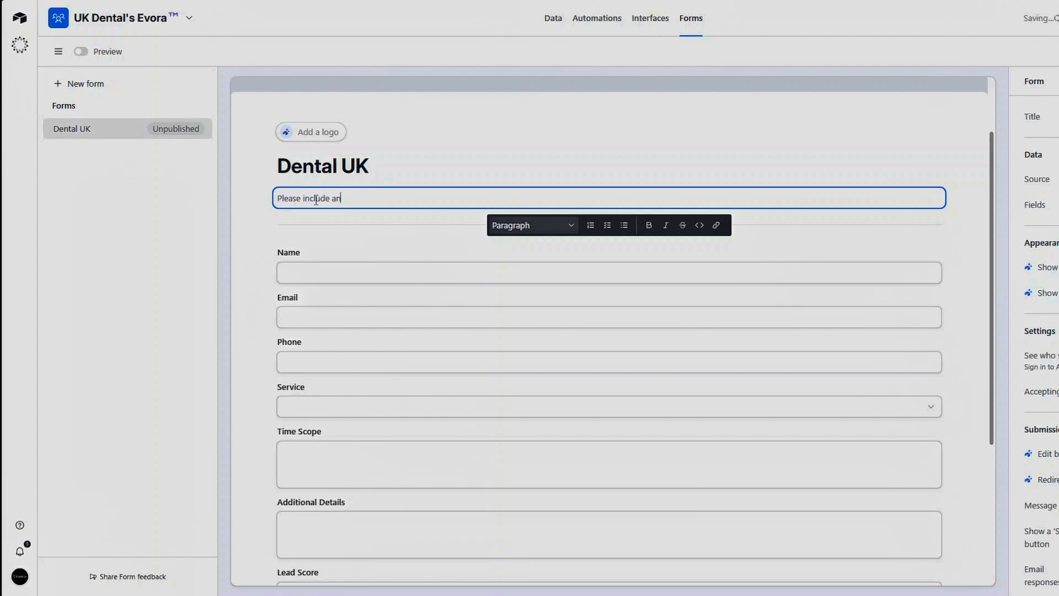
type("y additional details.")
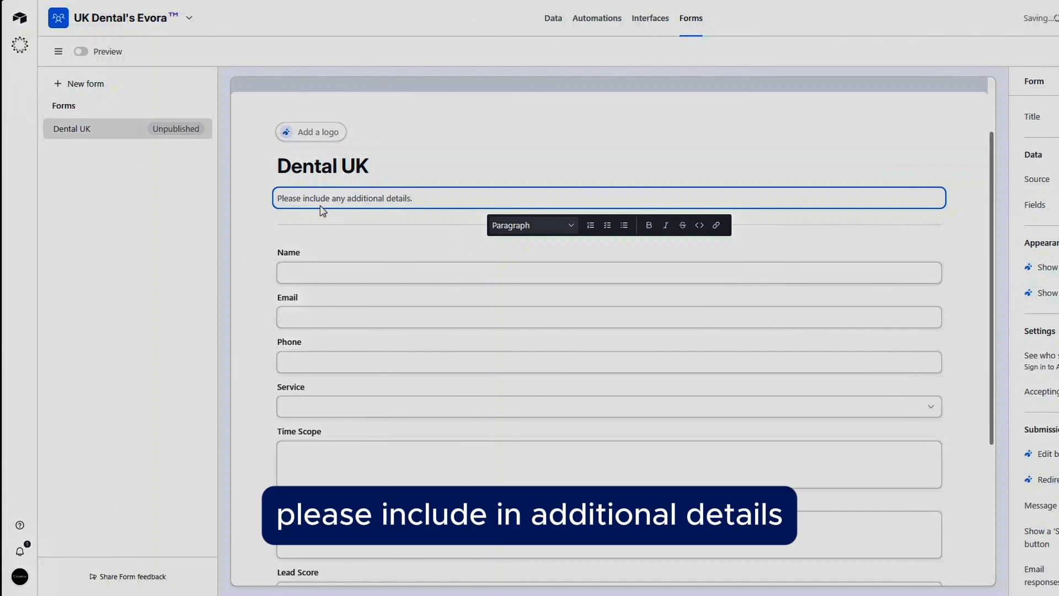
type("s")
Step: Review the form's fields, including the Service dropdown options
scroll(418, 211, "up", 2)
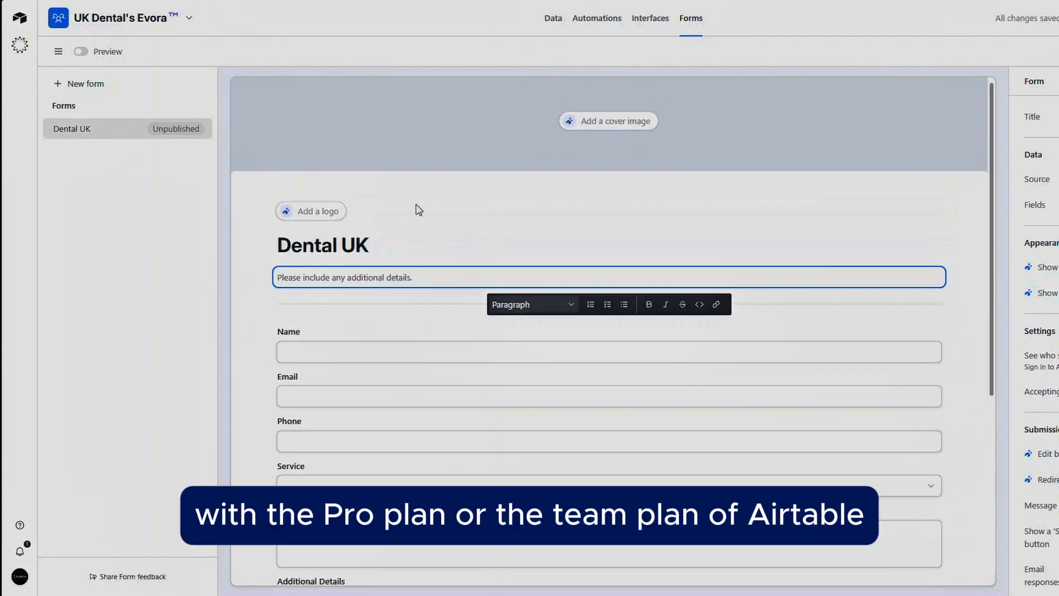
left_click(433, 241)
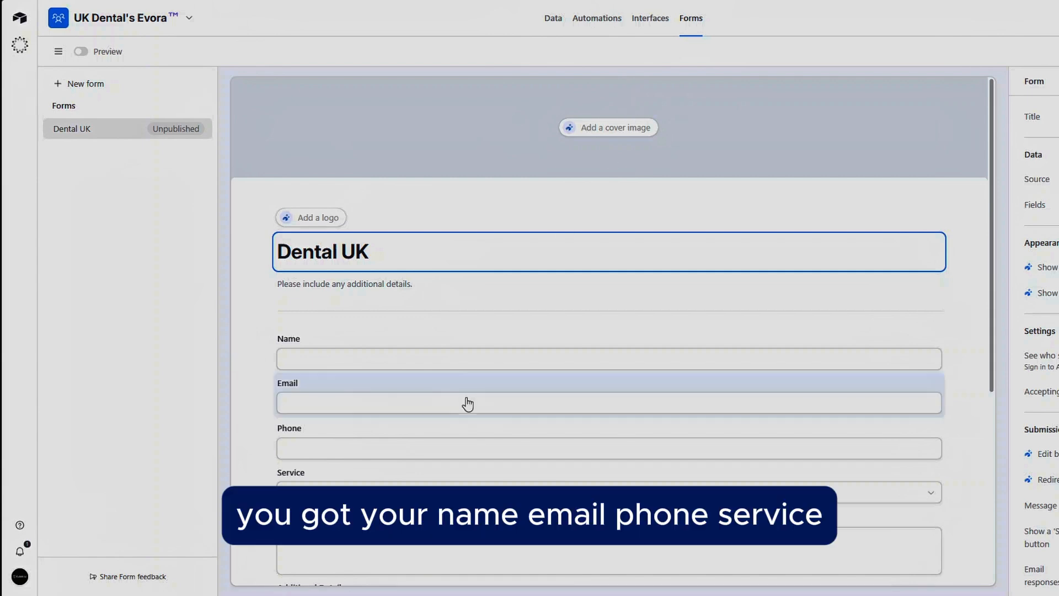
scroll(419, 380, "down", 2)
scroll(338, 300, "down", 1)
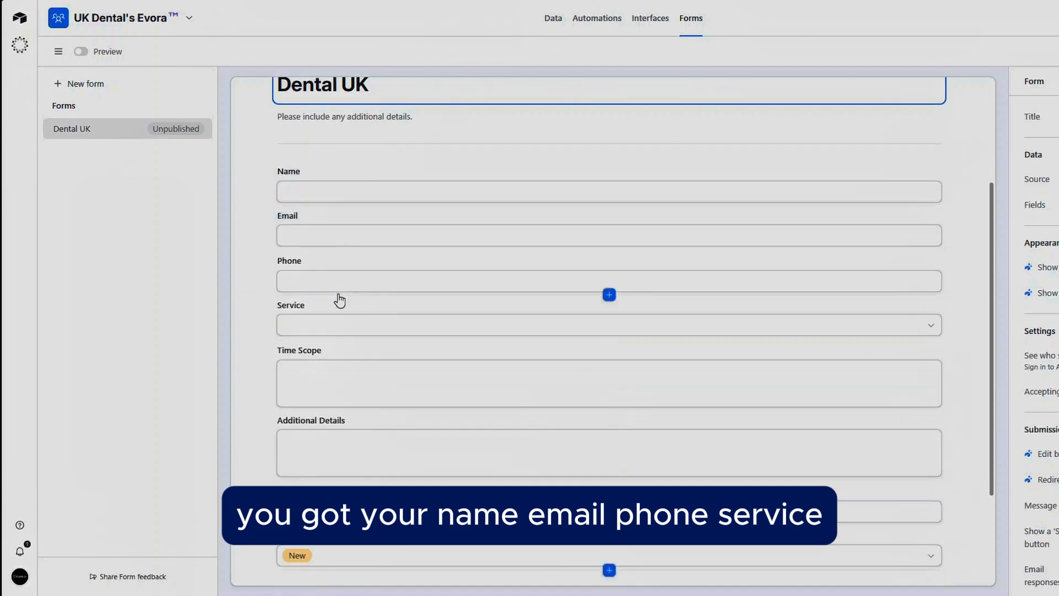
left_click(335, 333)
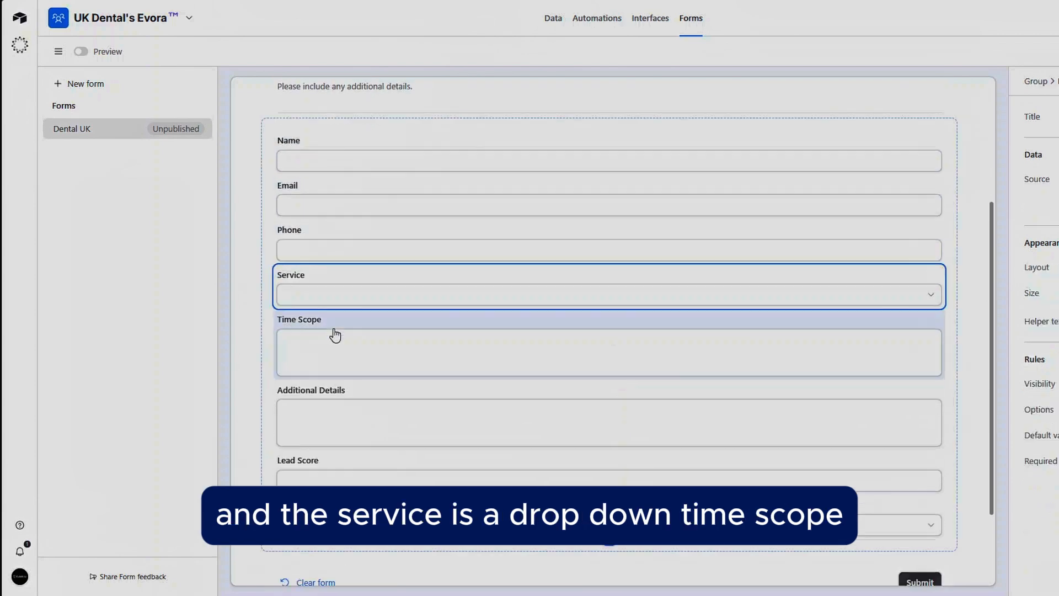
left_click(326, 298)
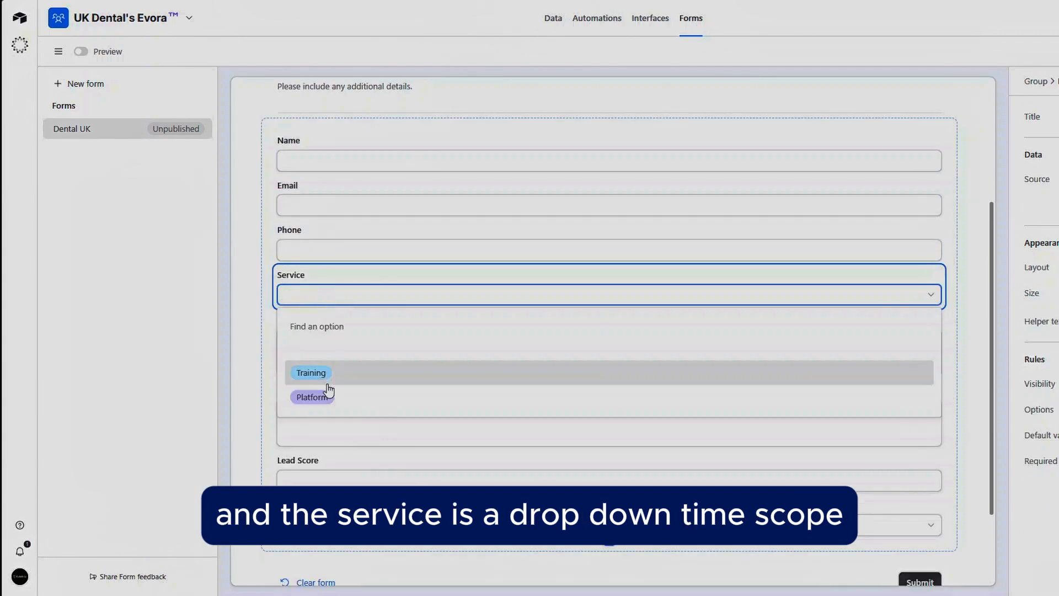
left_click(322, 281)
scroll(336, 354, "down", 1)
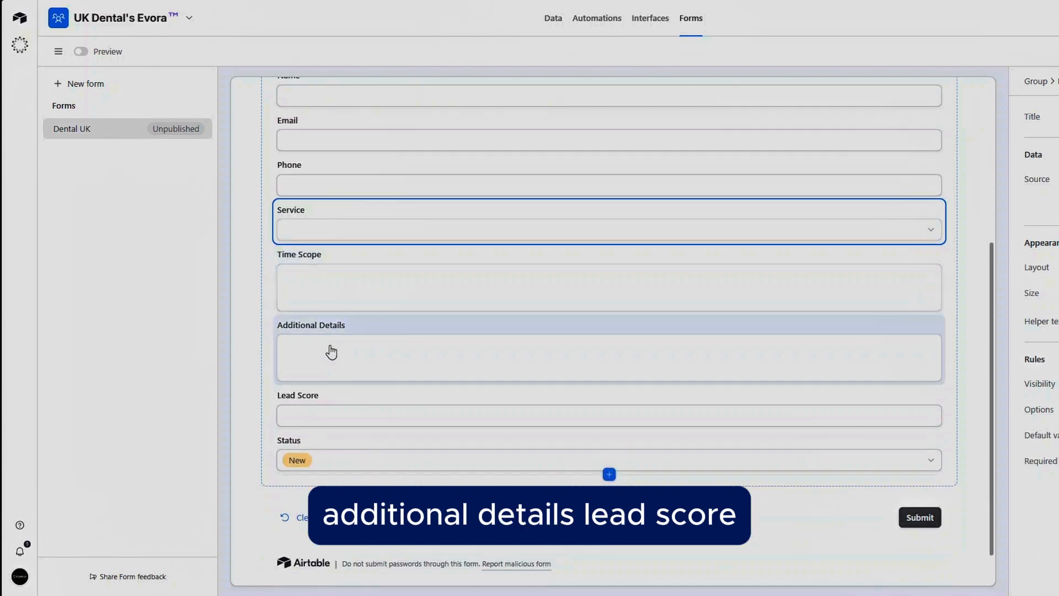
scroll(331, 351, "down", 1)
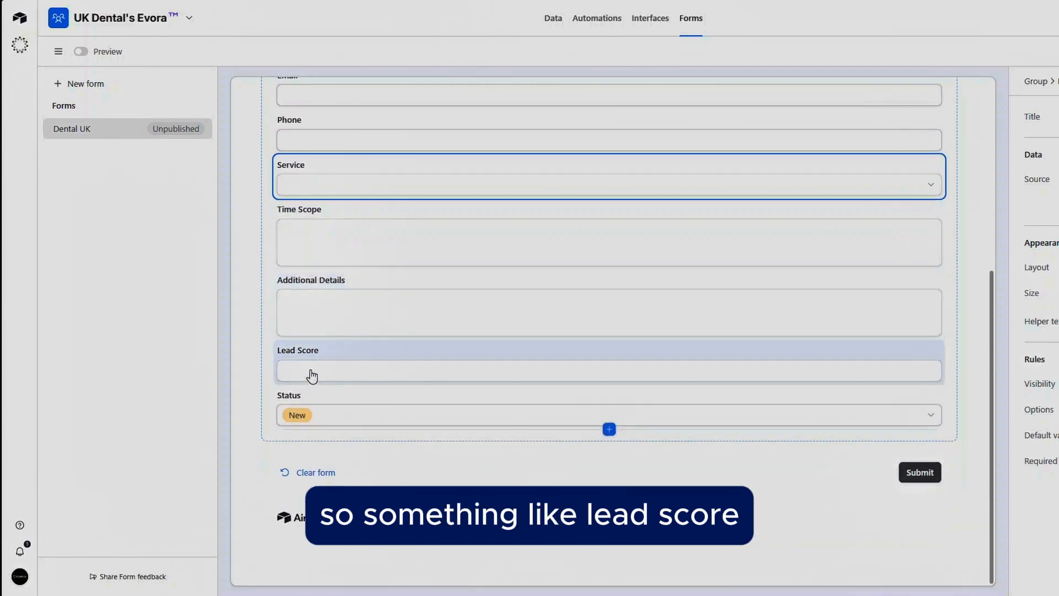
Step: Remove the Lead Score field from the form
left_click(310, 370)
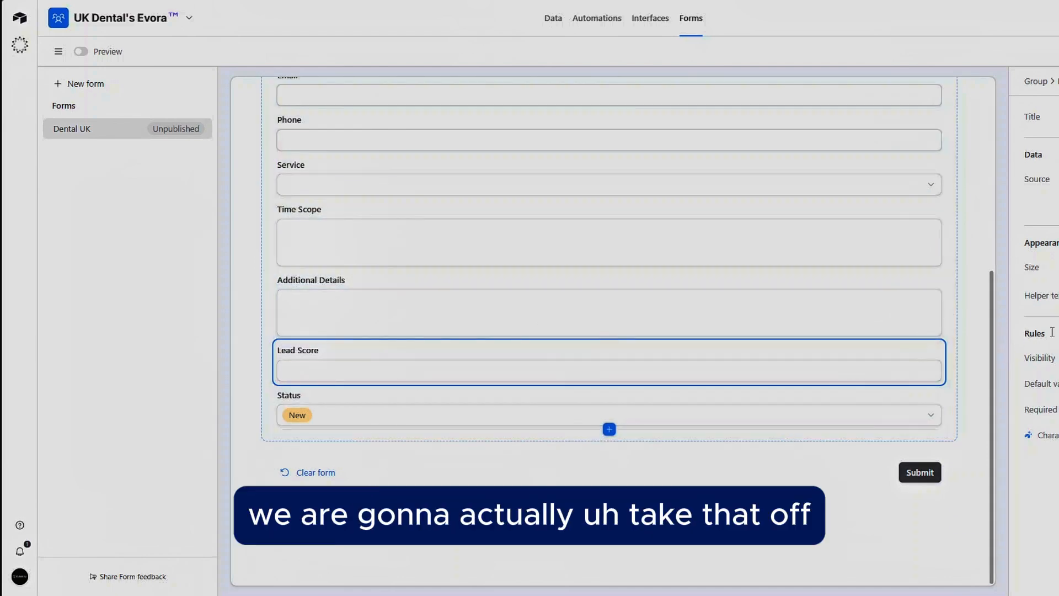
left_click(1058, 358)
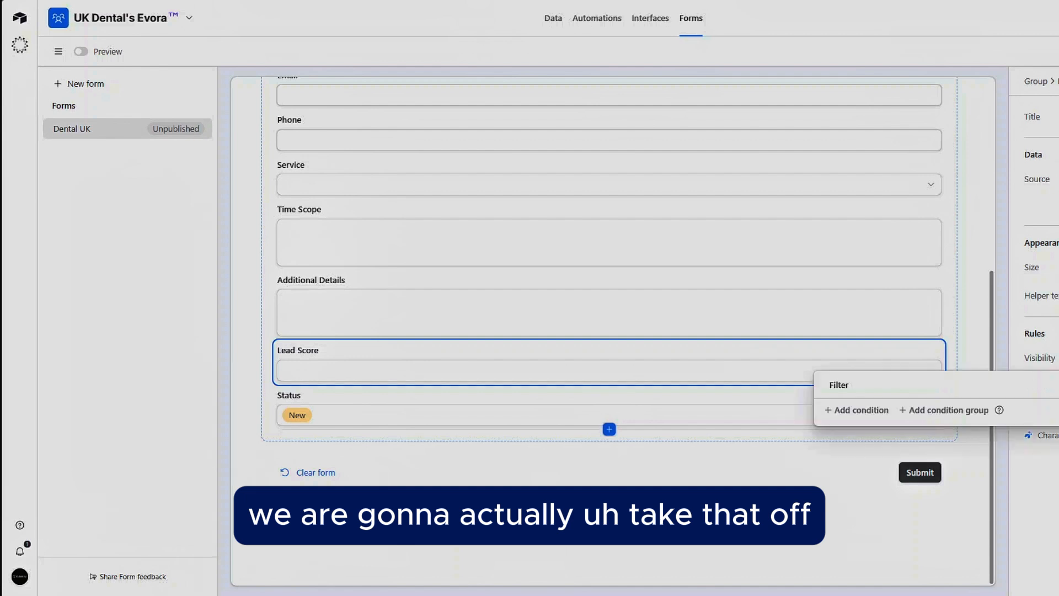
key("Escape")
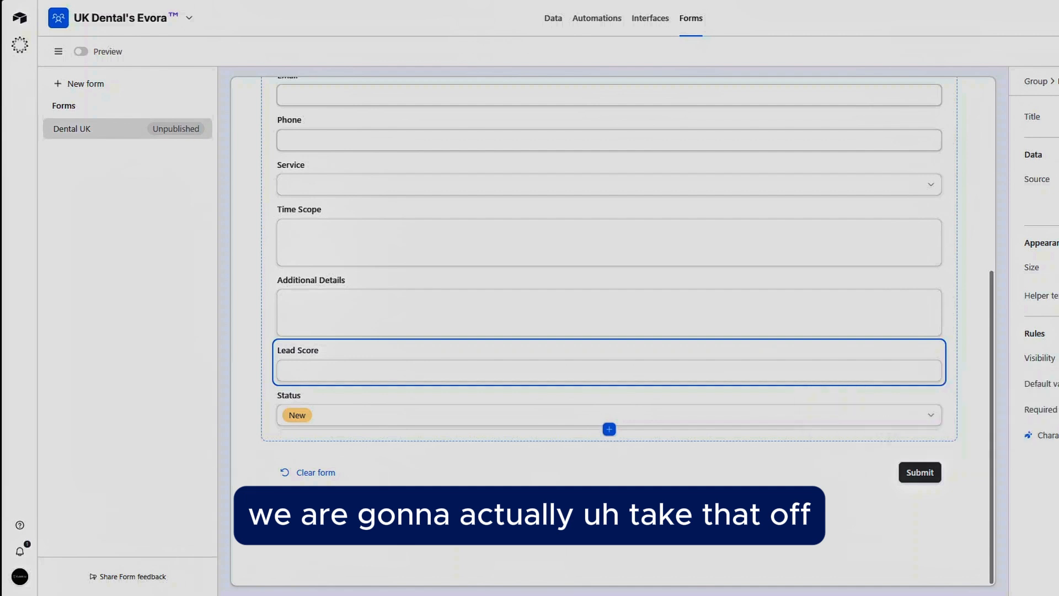
left_click(1058, 358)
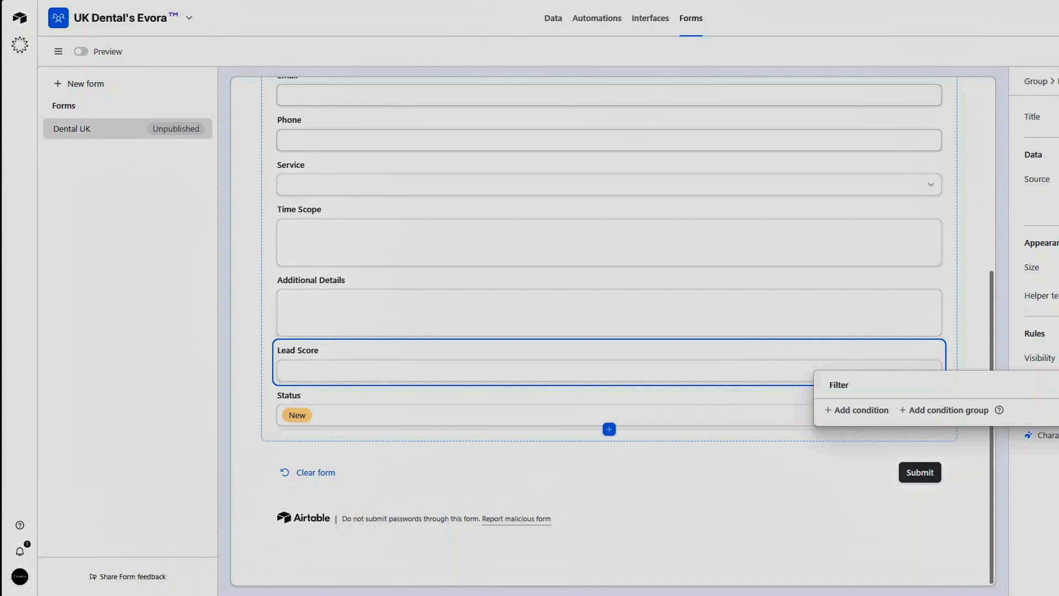
left_click(1058, 81)
left_click(1058, 81)
left_click(1054, 112)
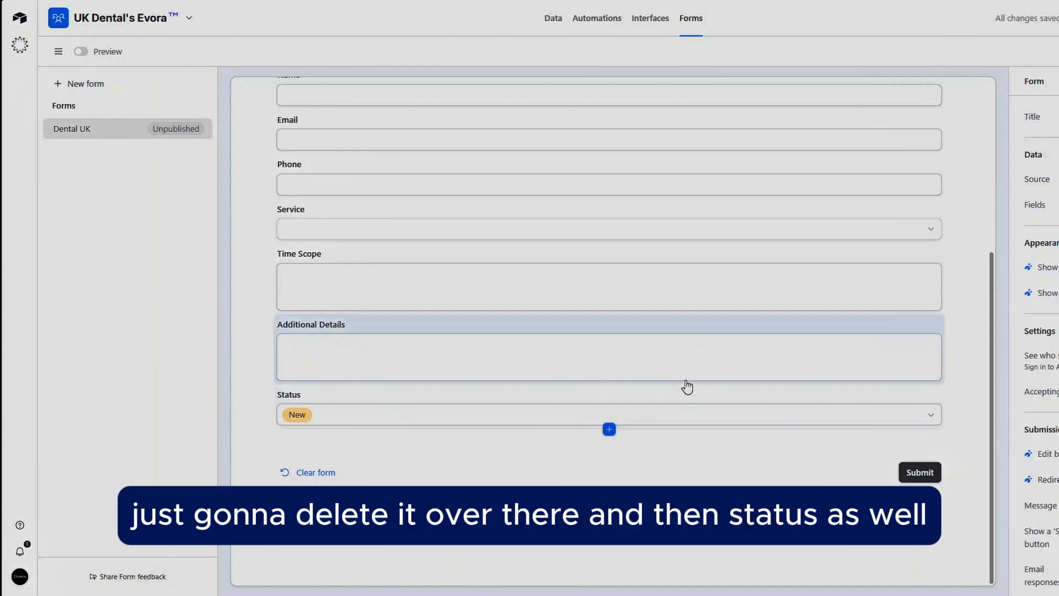
Step: Remove the Status field from the form
left_click(674, 410)
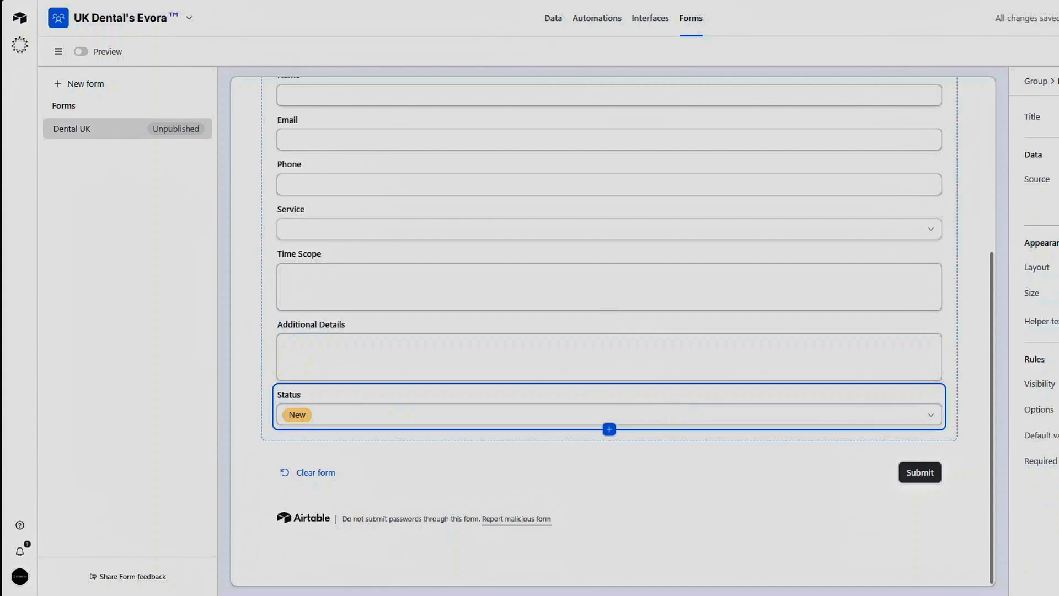
left_click(1058, 81)
left_click(1056, 112)
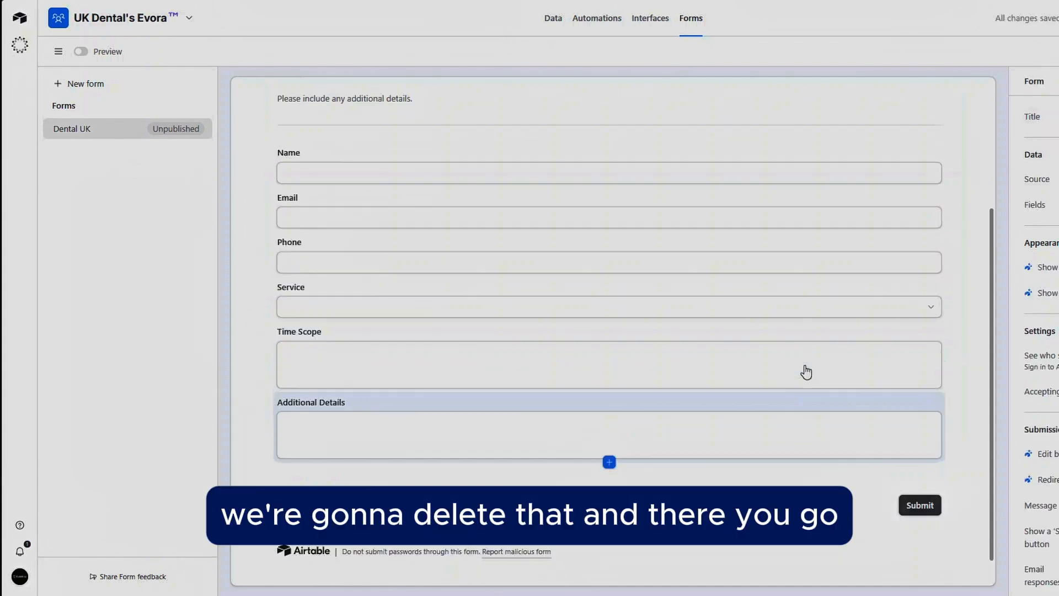
Step: Publish the form with access for anyone on the web and copy its link
scroll(655, 329, "up", 4)
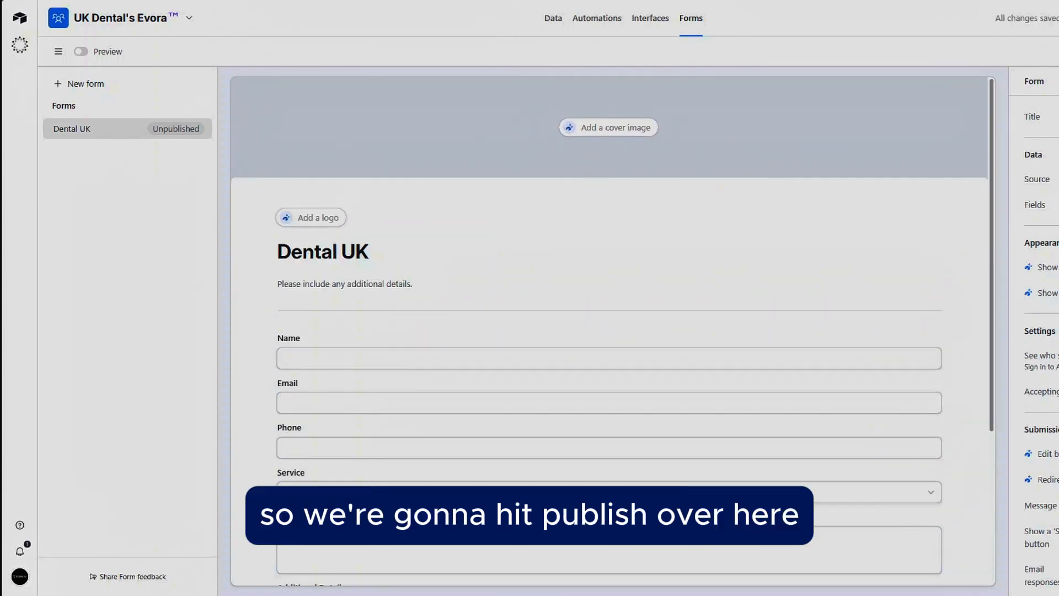
left_click(1058, 51)
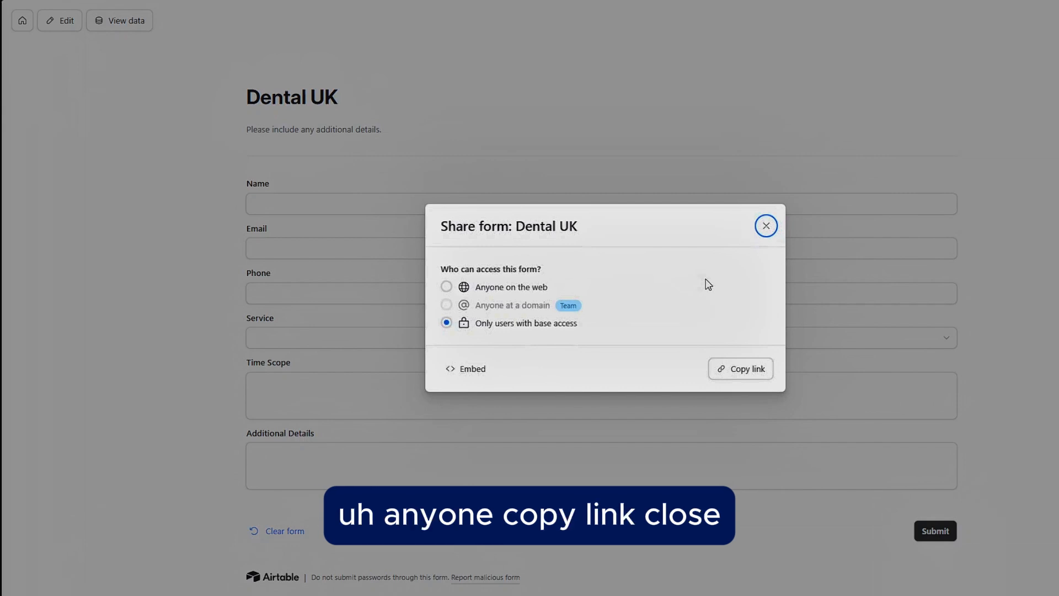
left_click(519, 296)
left_click(520, 293)
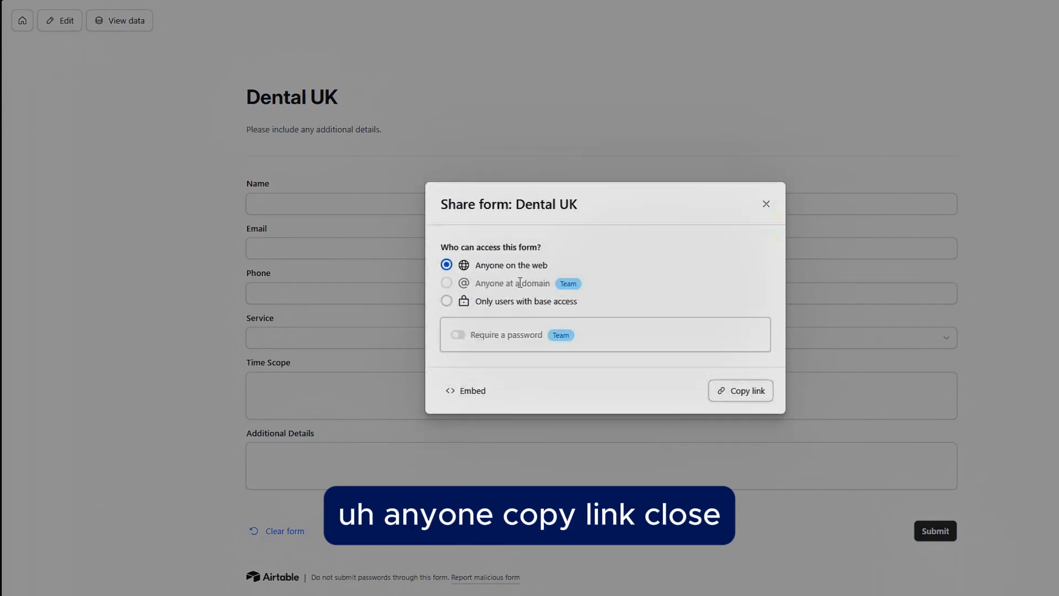
left_click(740, 391)
left_click(766, 204)
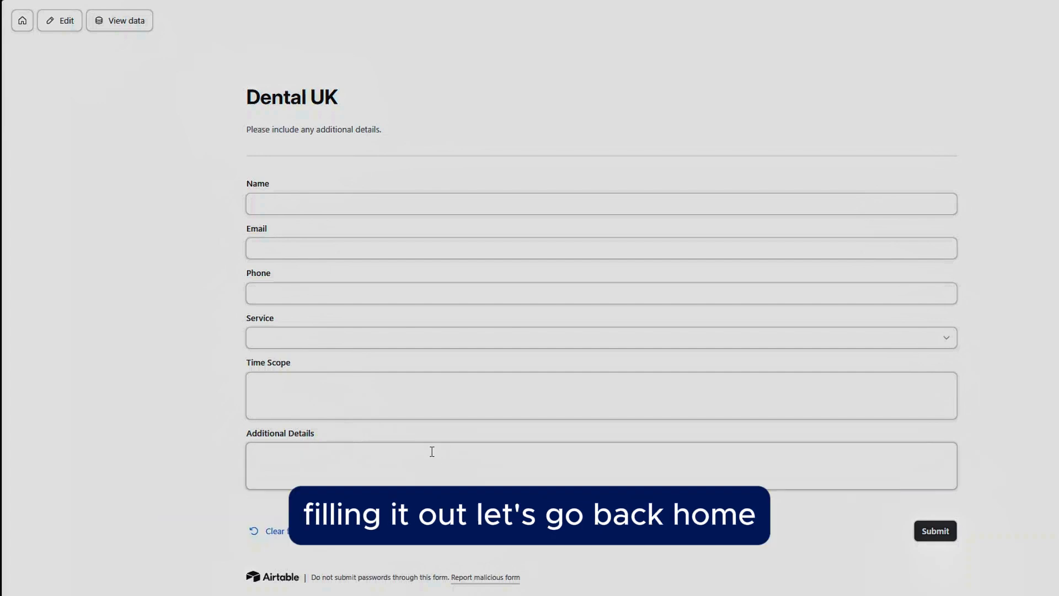
Step: Create a gallery view named Dashboard in the Form Leads table and move it above Grid view
left_click(31, 25)
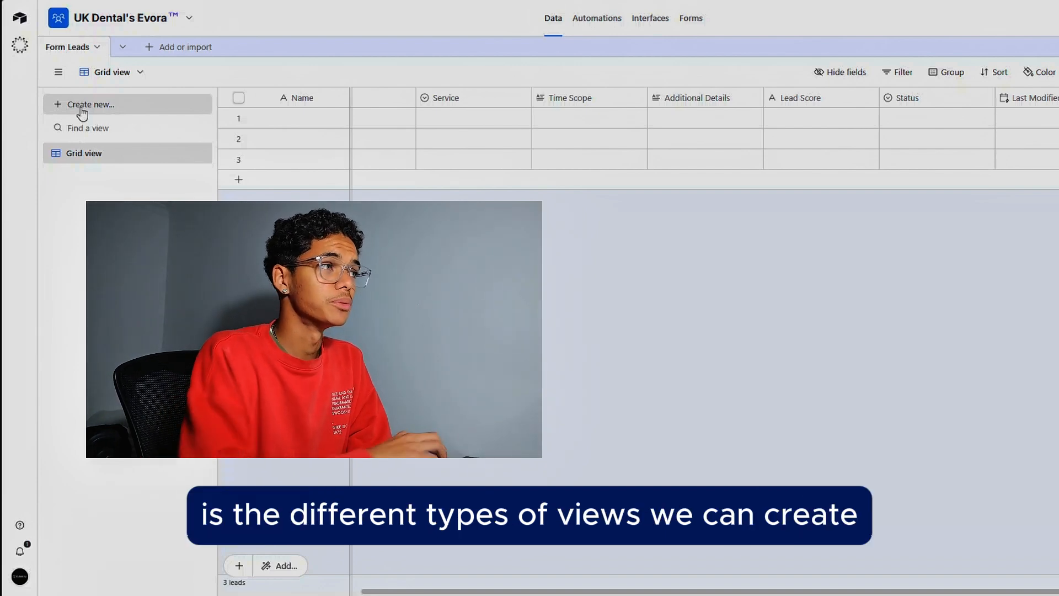
left_click(81, 111)
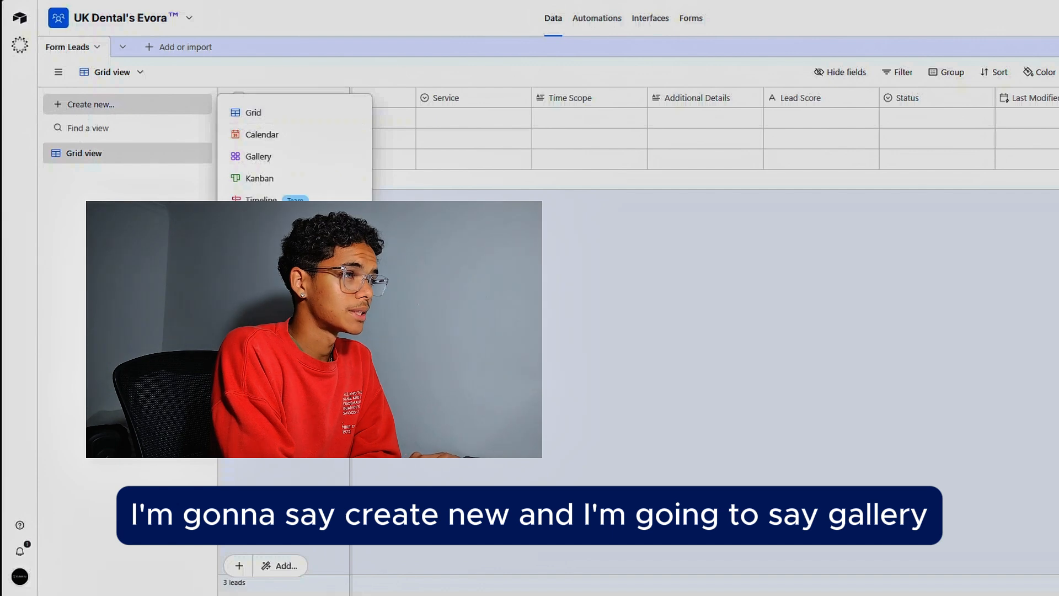
left_click(260, 158)
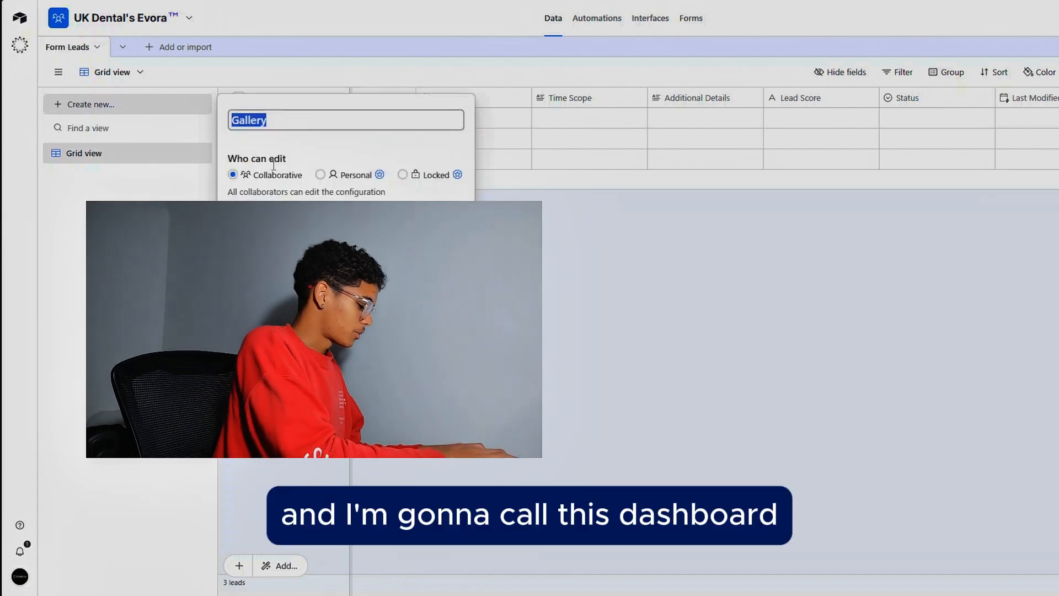
type("Dashboard")
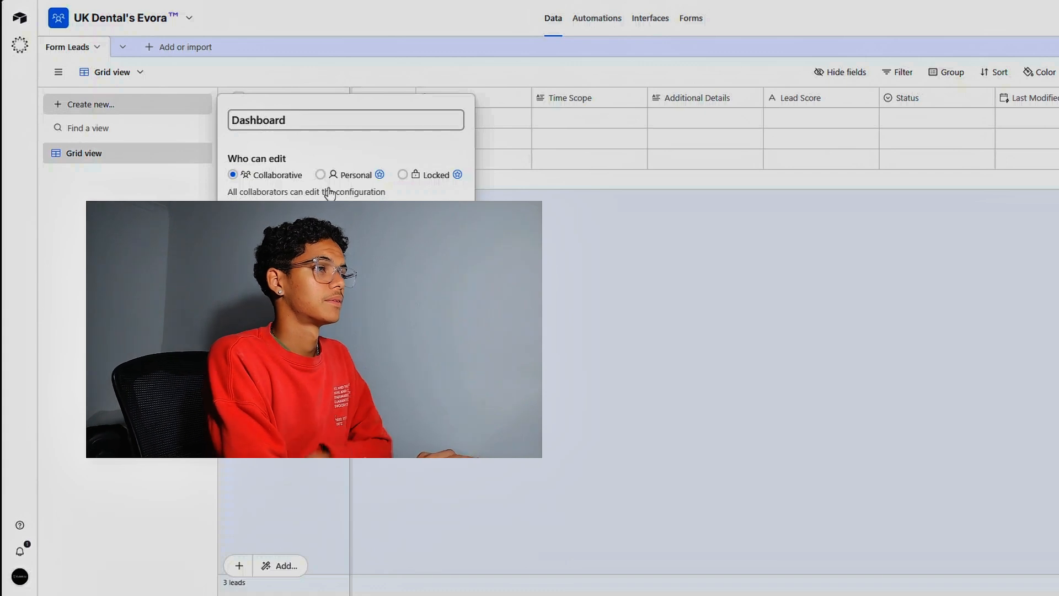
left_click(428, 223)
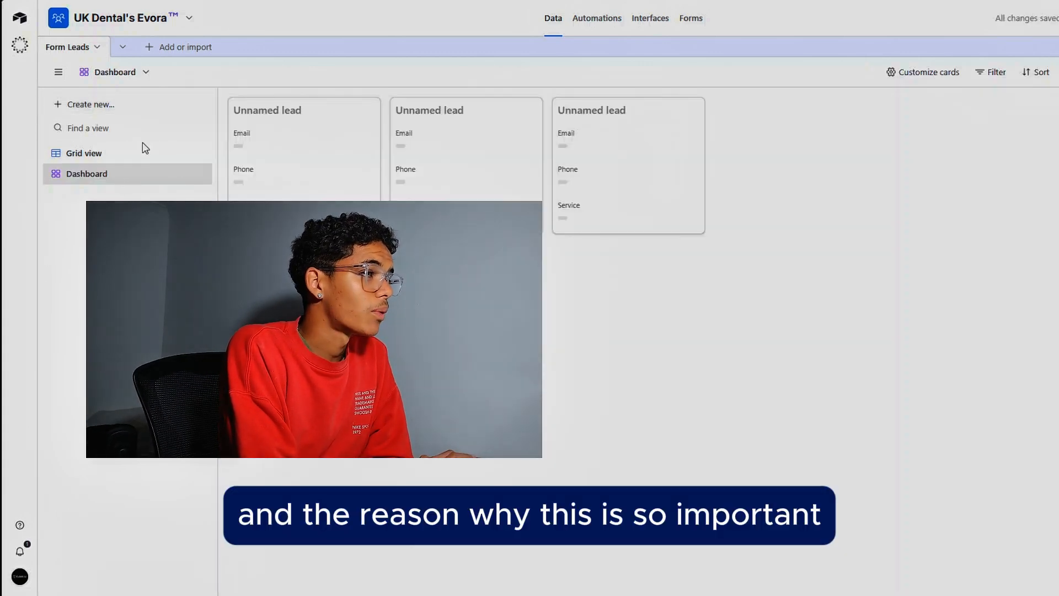
left_click_drag(199, 173, 206, 148)
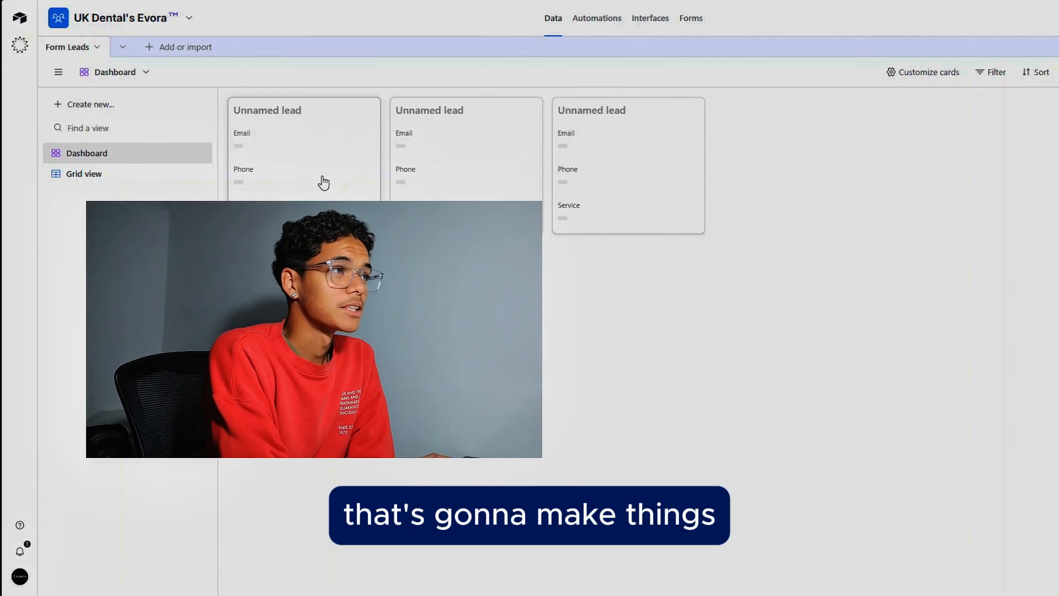
Step: Show the Time Scope, Additional Details, Lead Score, Status and Last Modified fields on the Dashboard cards
left_click(922, 76)
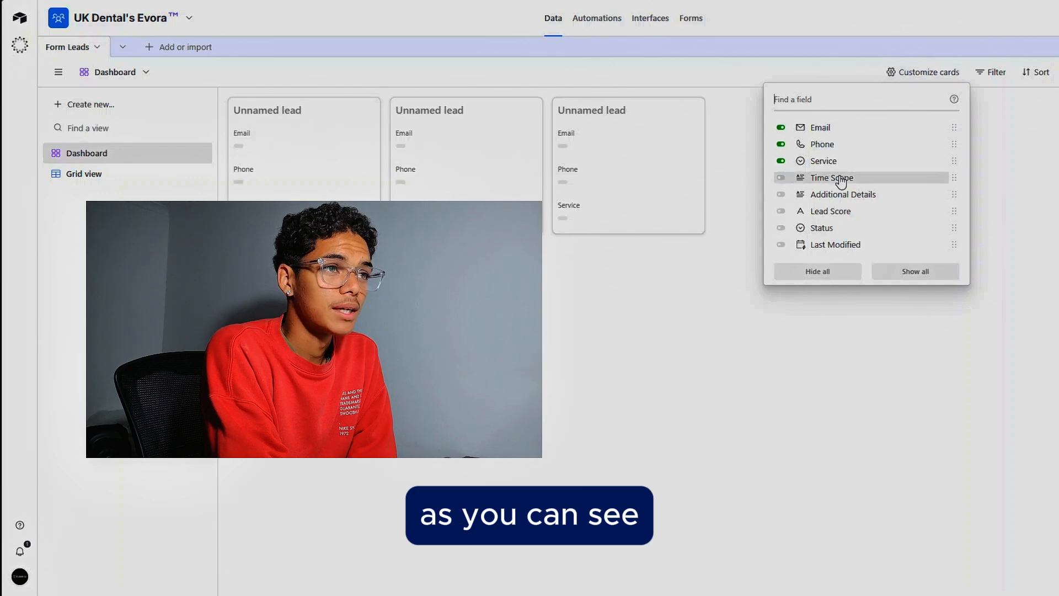
left_click(781, 177)
left_click(782, 195)
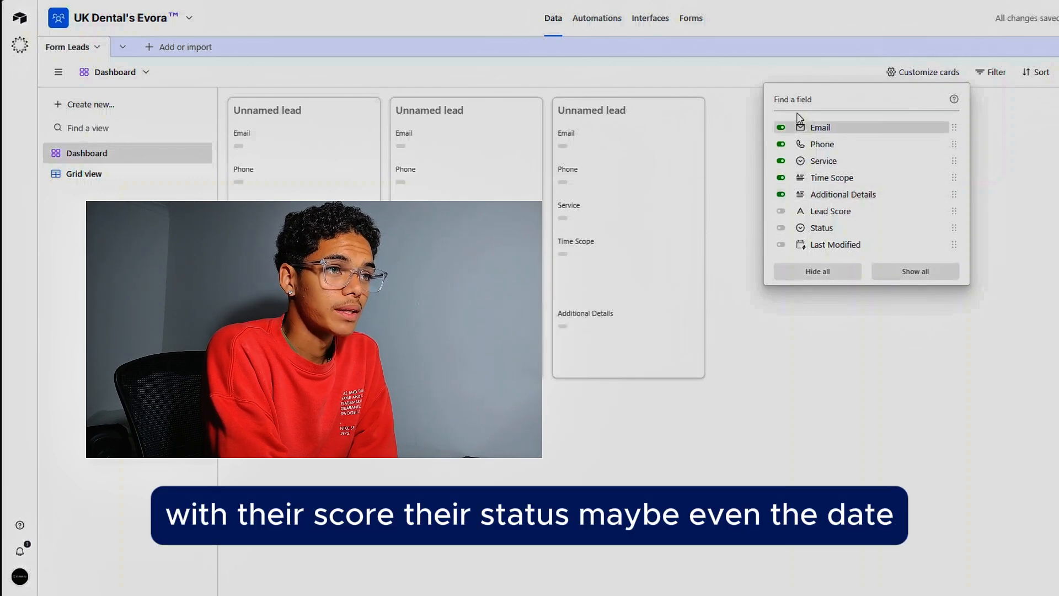
left_click(781, 211)
left_click(781, 228)
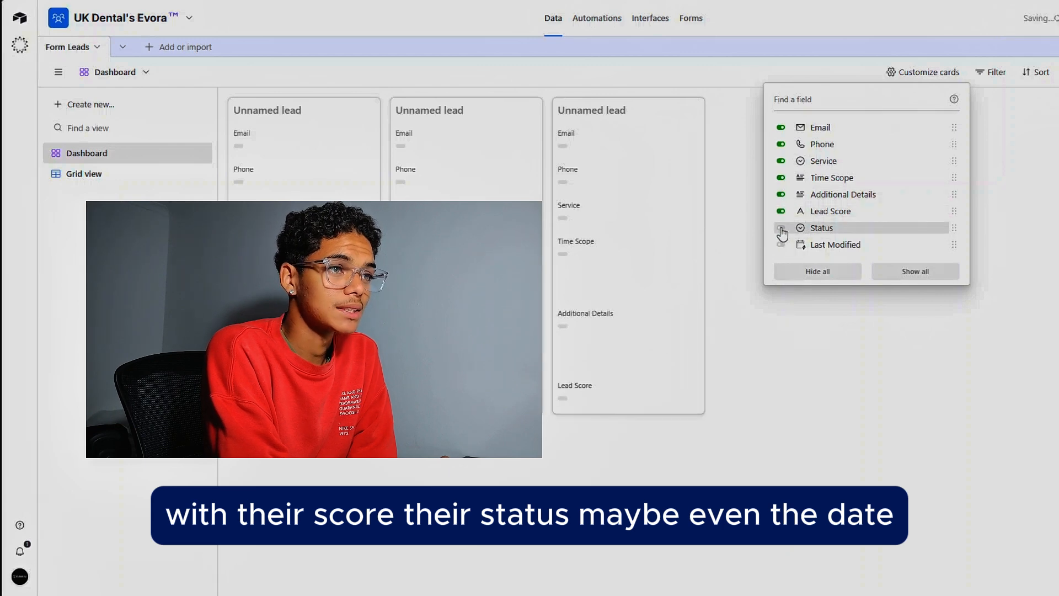
left_click(781, 245)
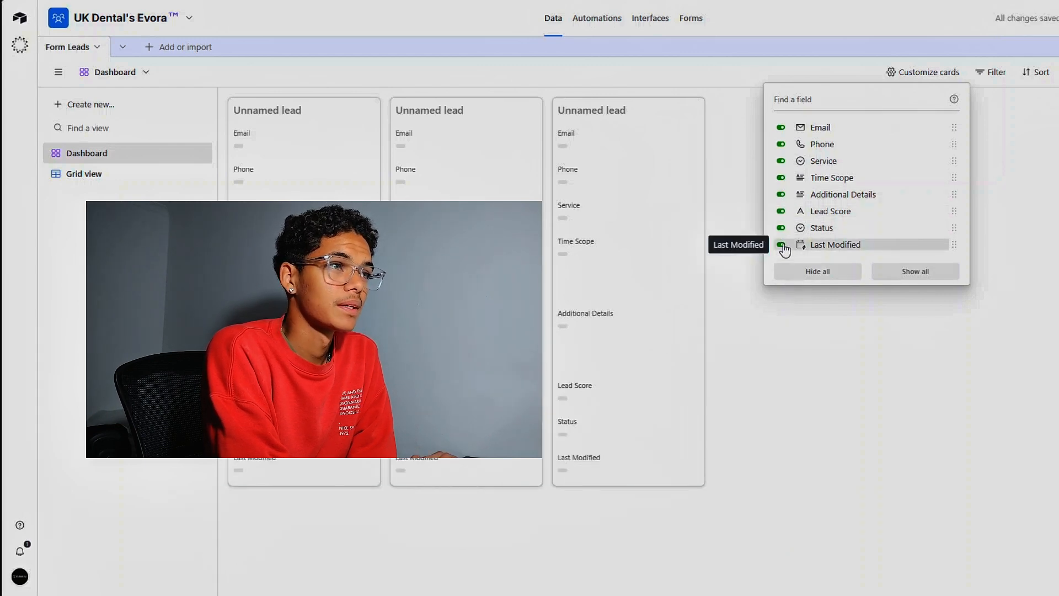
left_click(905, 327)
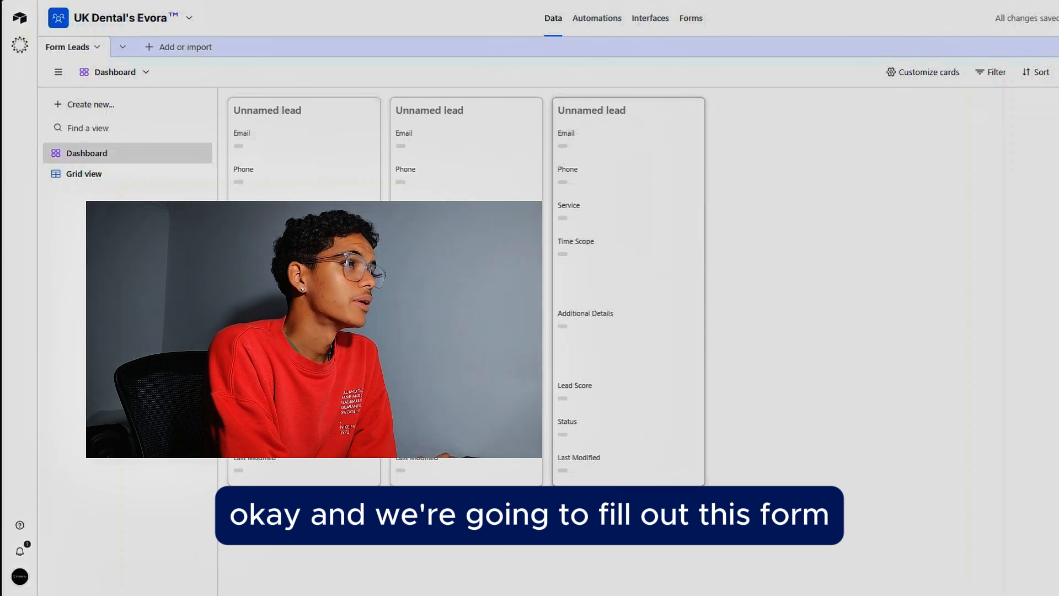
Step: Open the Dental UK form in the form editor and fill in a test lead's name, e-mail and phone number
left_click(700, 21)
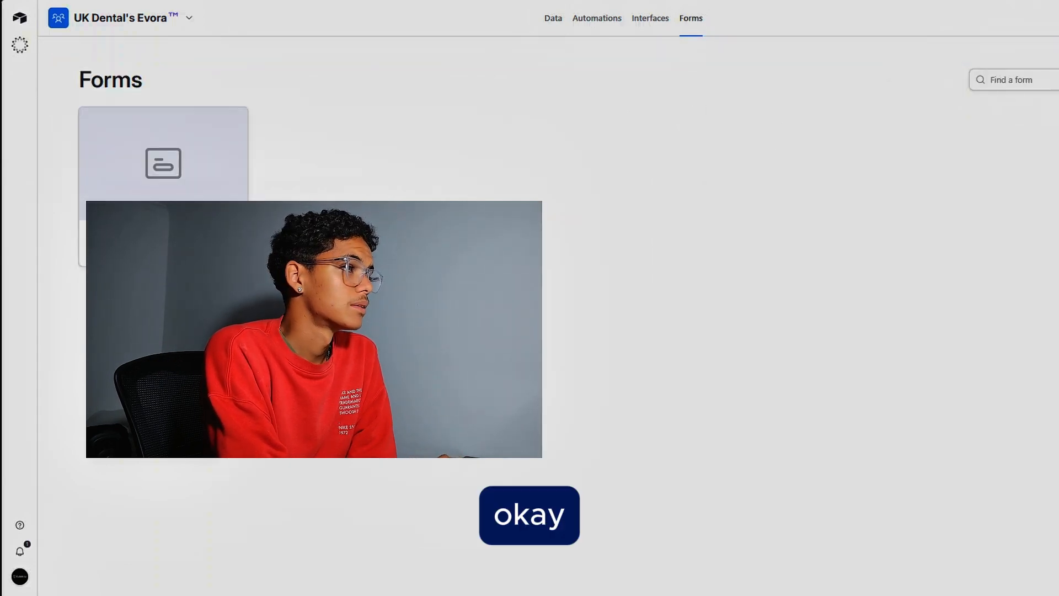
left_click(177, 193)
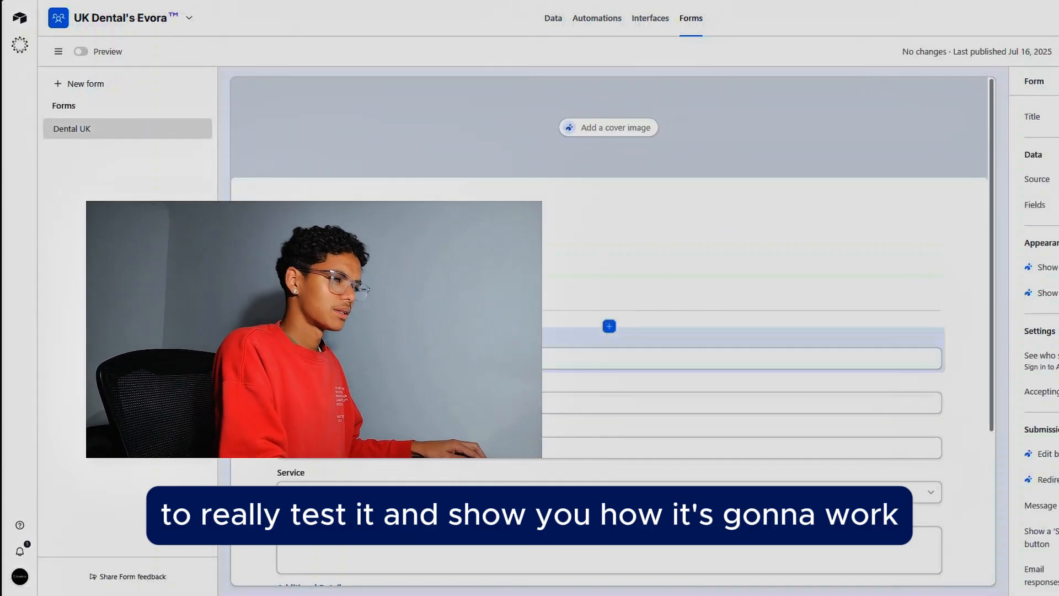
left_click(411, 359)
left_click(411, 359)
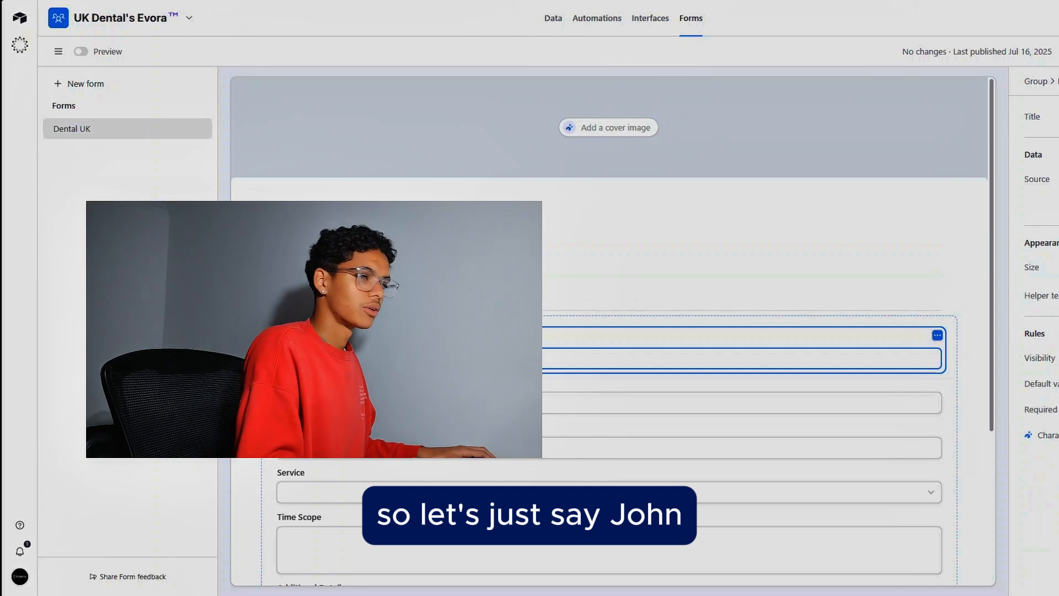
type("John")
left_click(458, 404)
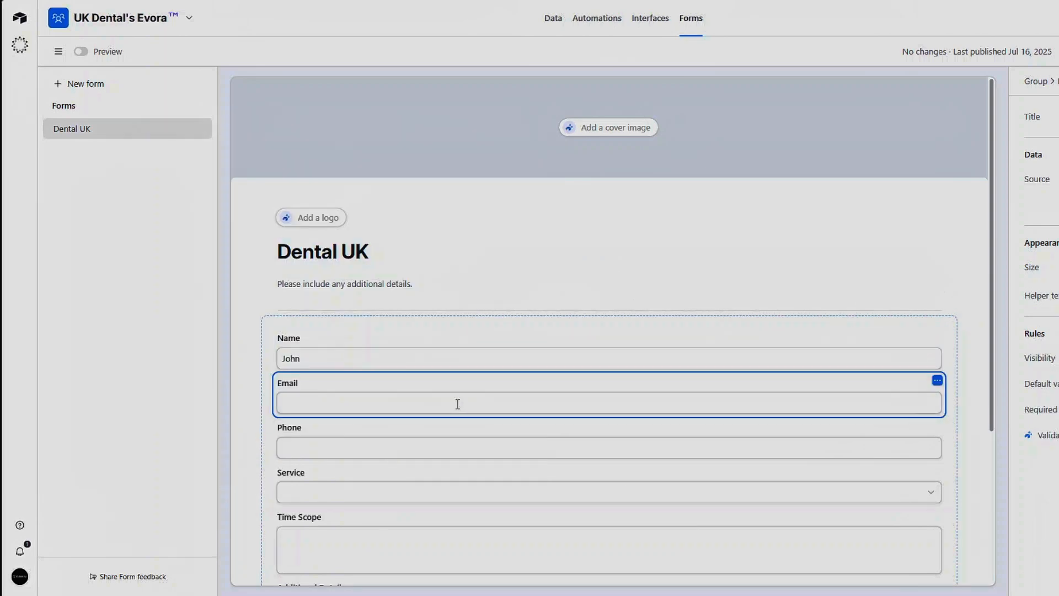
left_click(458, 404)
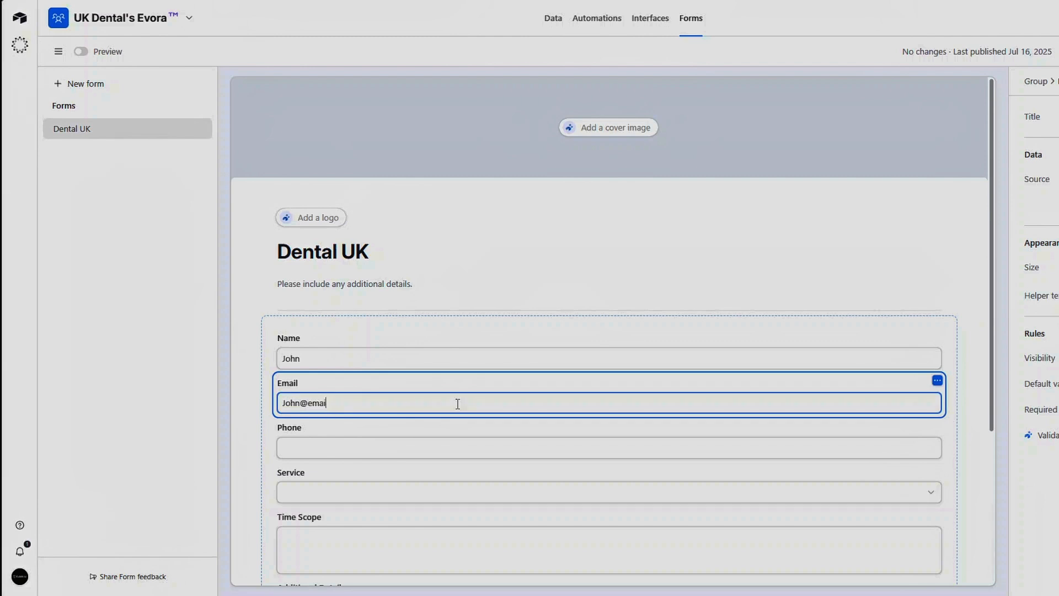
type("John@email.com")
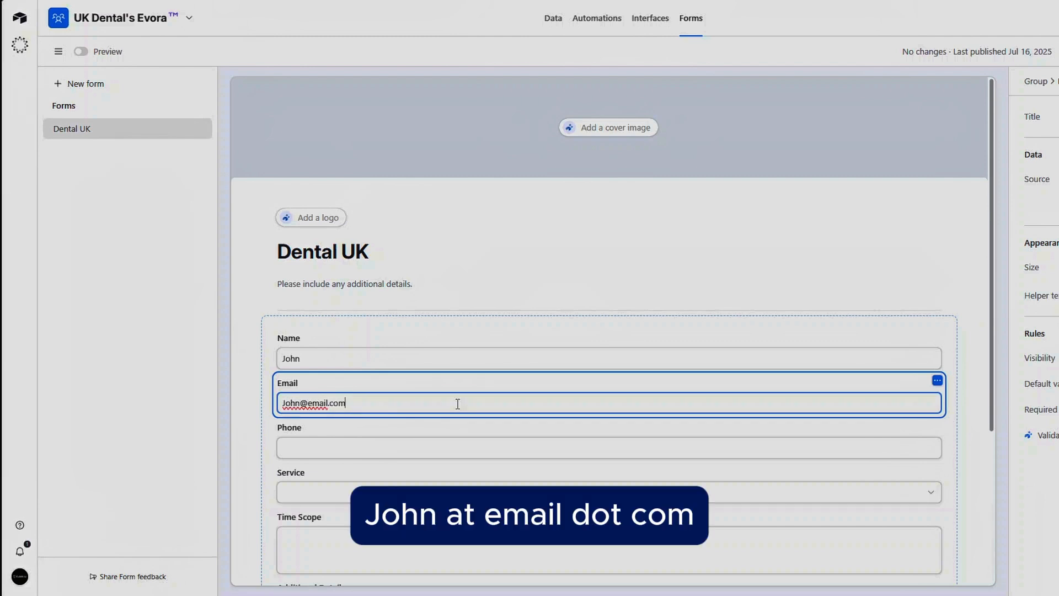
left_click(401, 447)
left_click(401, 447)
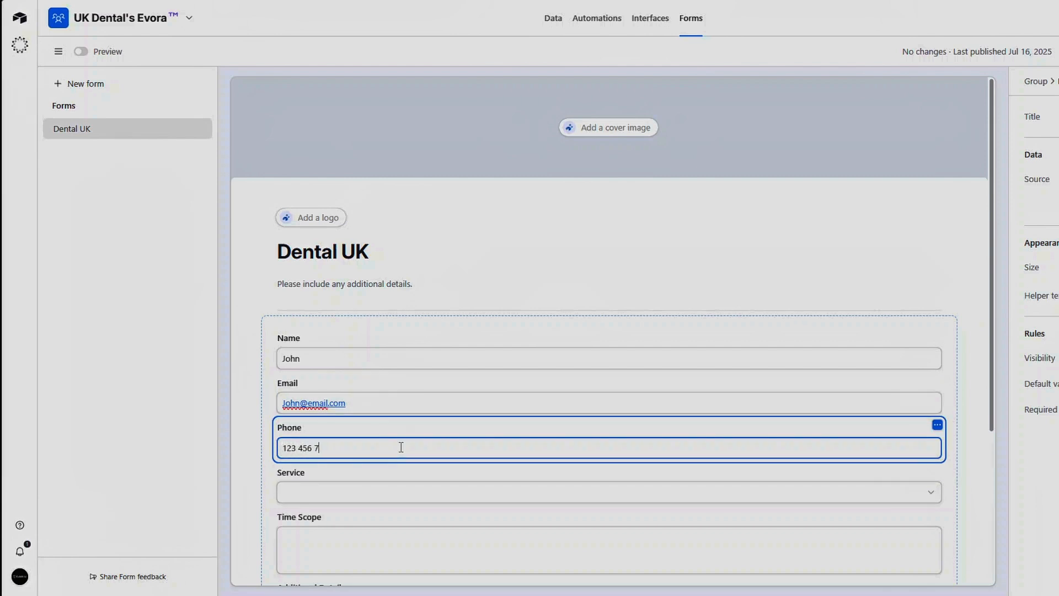
type("123 456 7890")
Step: Pick Training as the Service, enter 1-3 days and Based in London, and try to submit the form from the editor
left_click(346, 493)
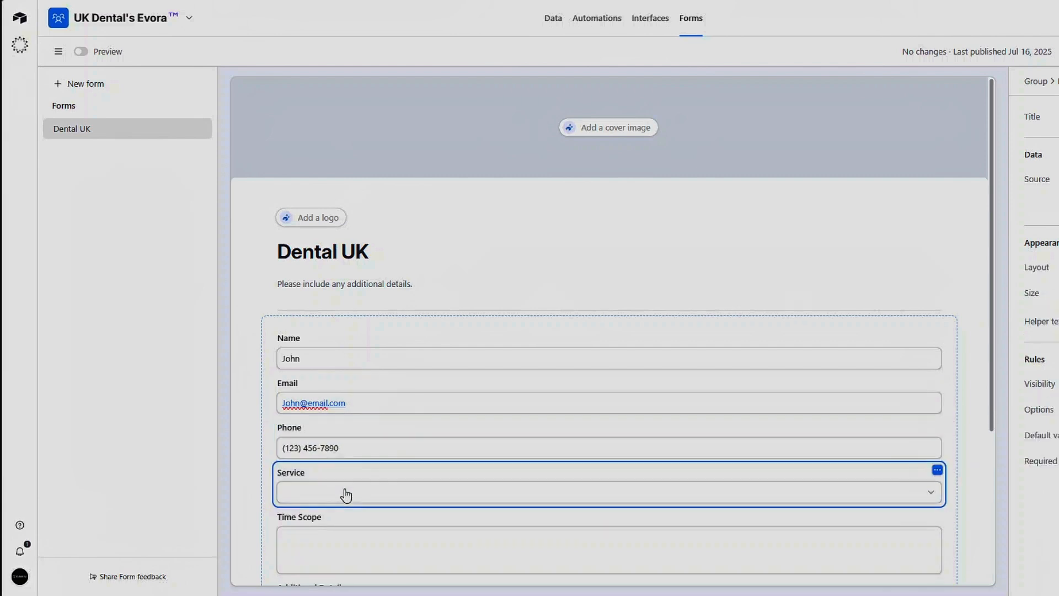
left_click(347, 495)
left_click(311, 552)
scroll(362, 464, "down", 2)
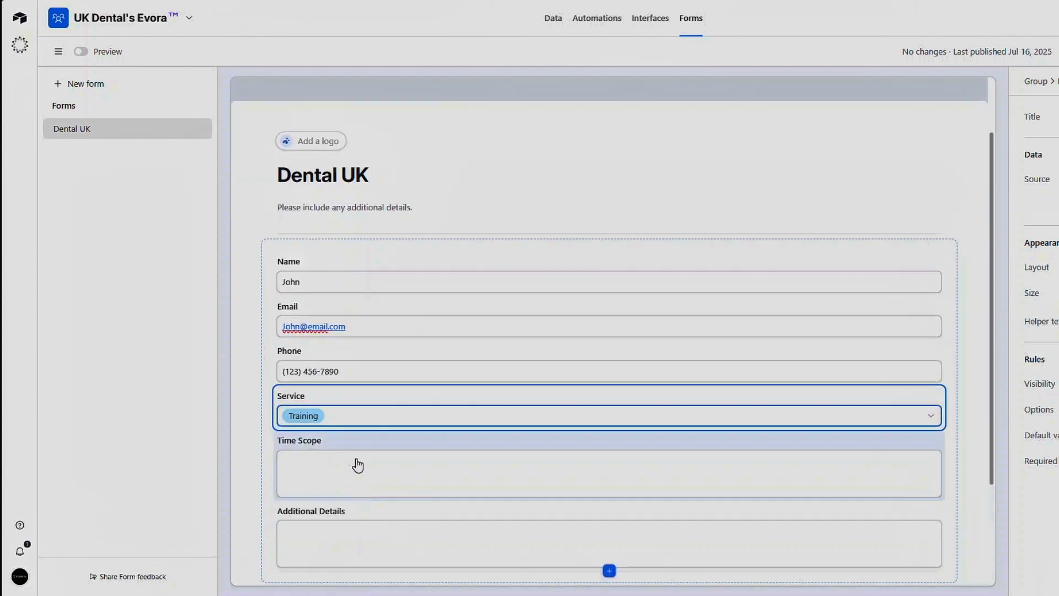
left_click(356, 461)
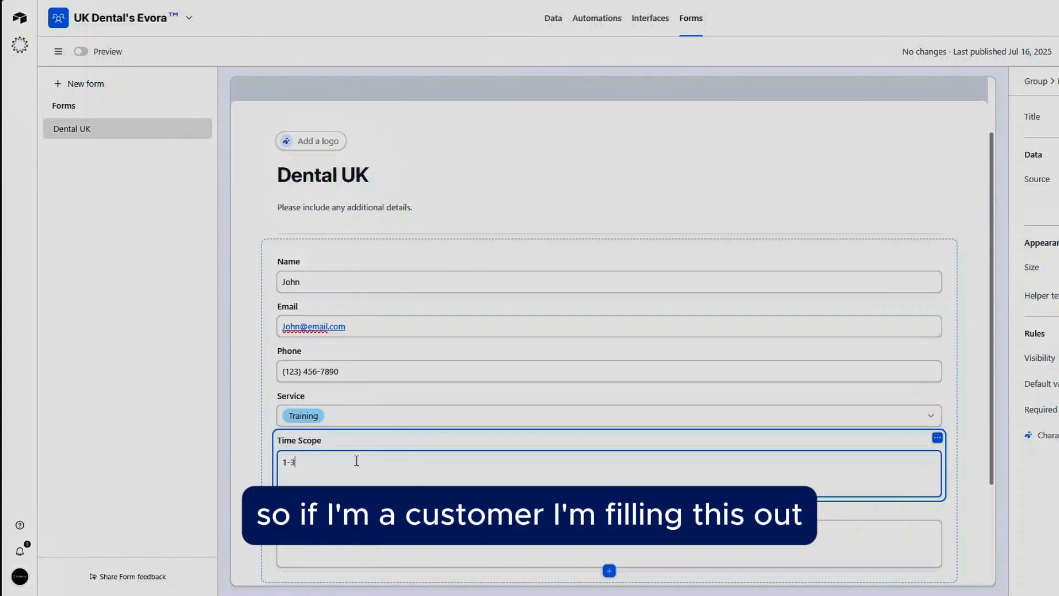
scroll(355, 459, "down", 2)
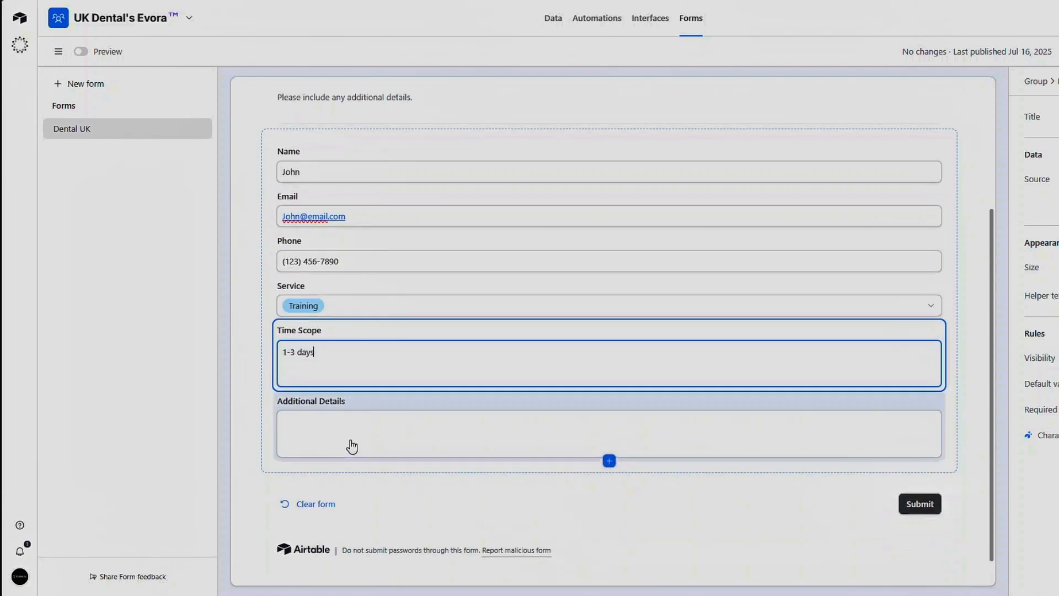
left_click(352, 434)
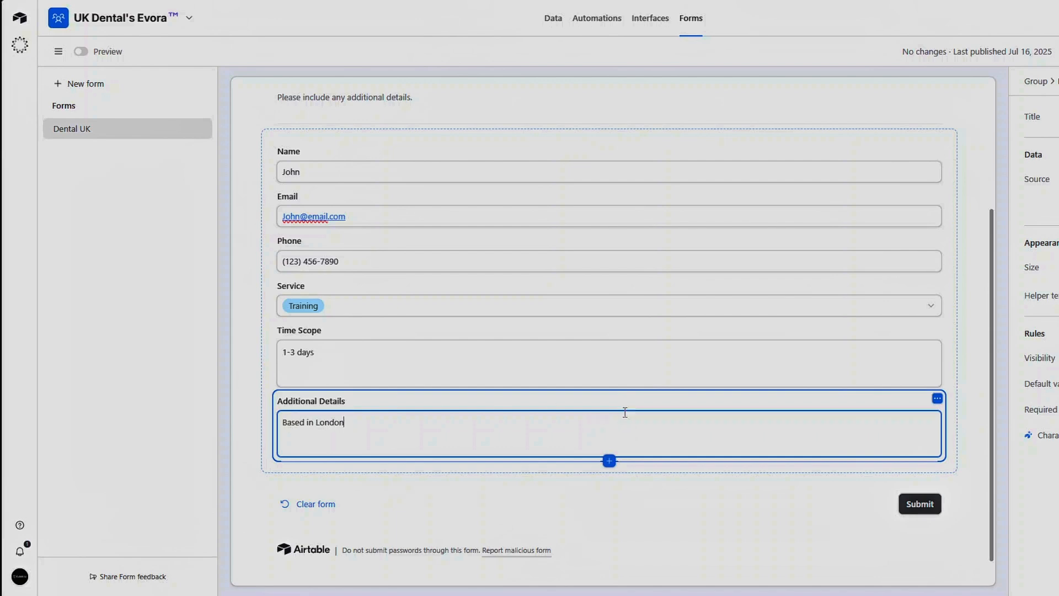
scroll(625, 413, "down", 1)
left_click(909, 473)
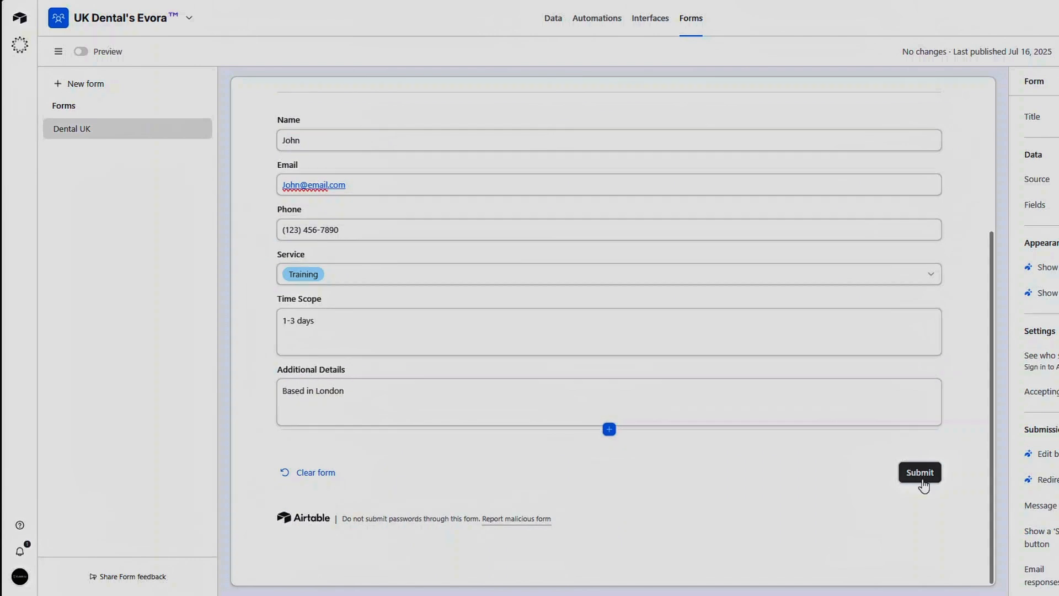
scroll(921, 317, "up", 3)
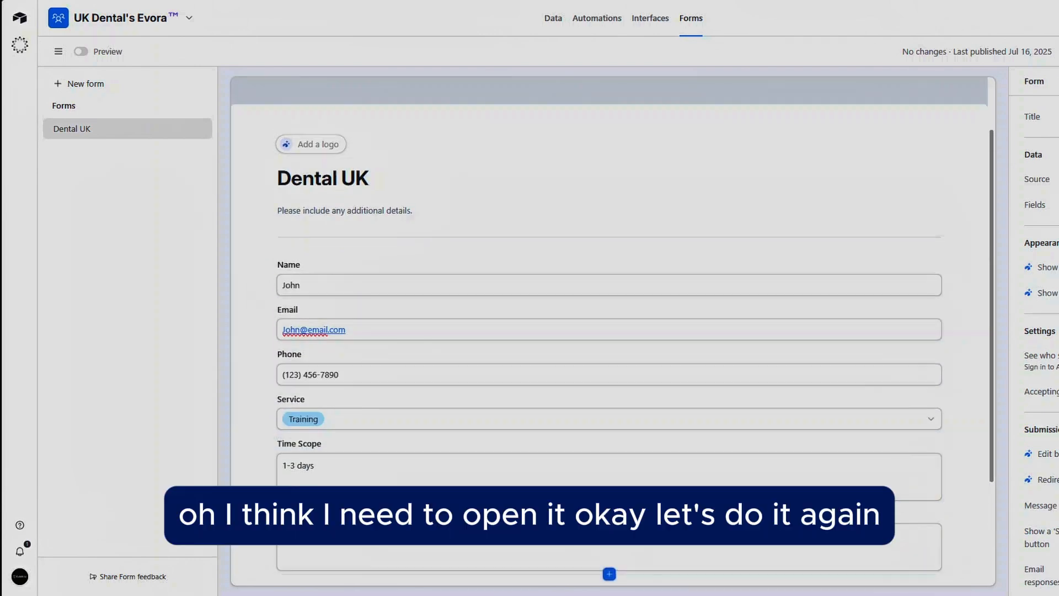
scroll(936, 177, "up", 2)
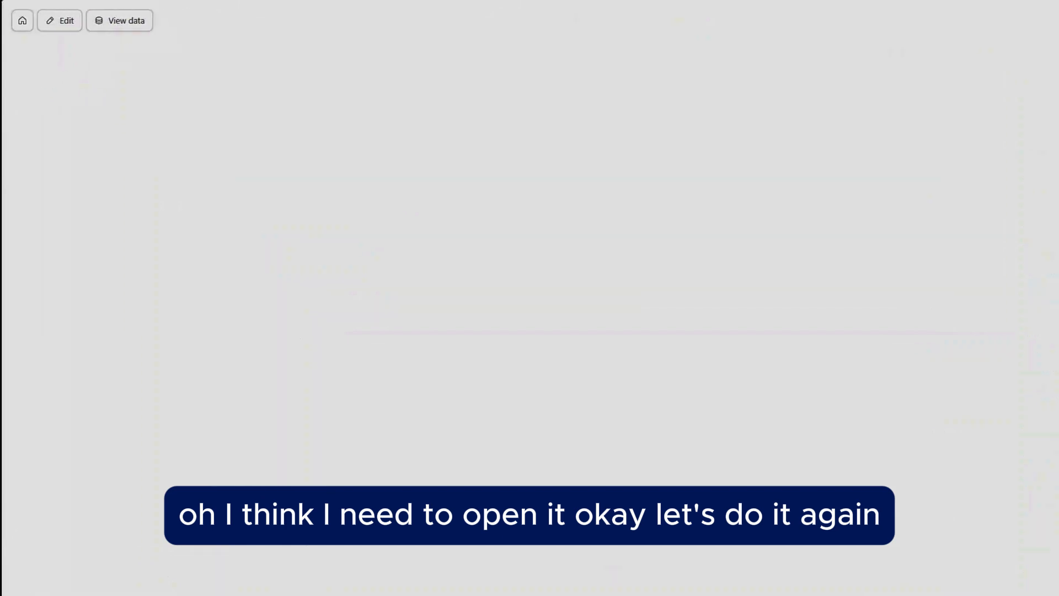
Step: On the live form, fill in a test lead's name, e-mail and phone number and pick Training as the Service
left_click(568, 209)
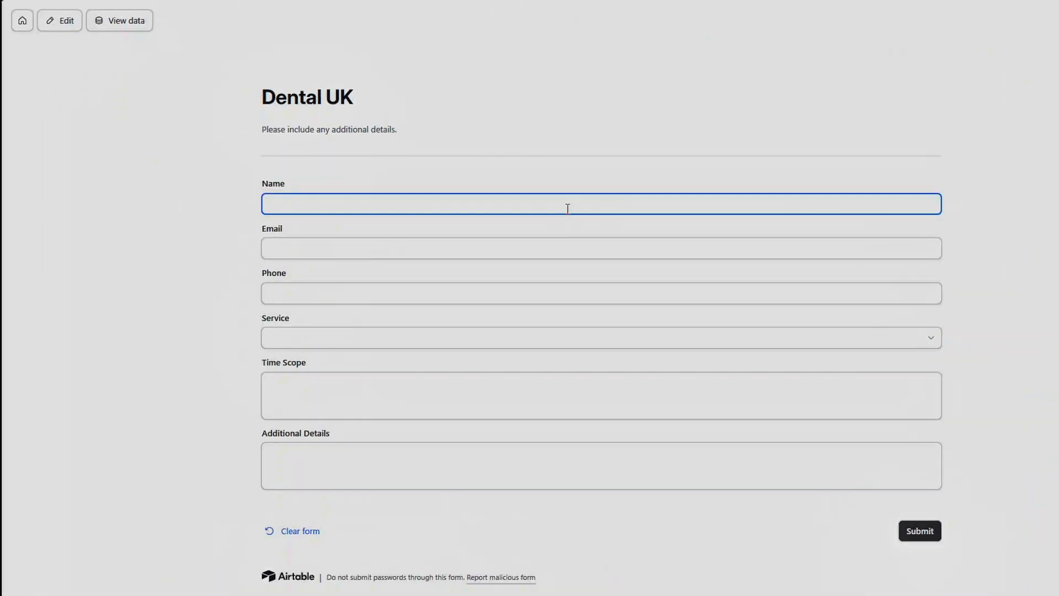
left_click(525, 248)
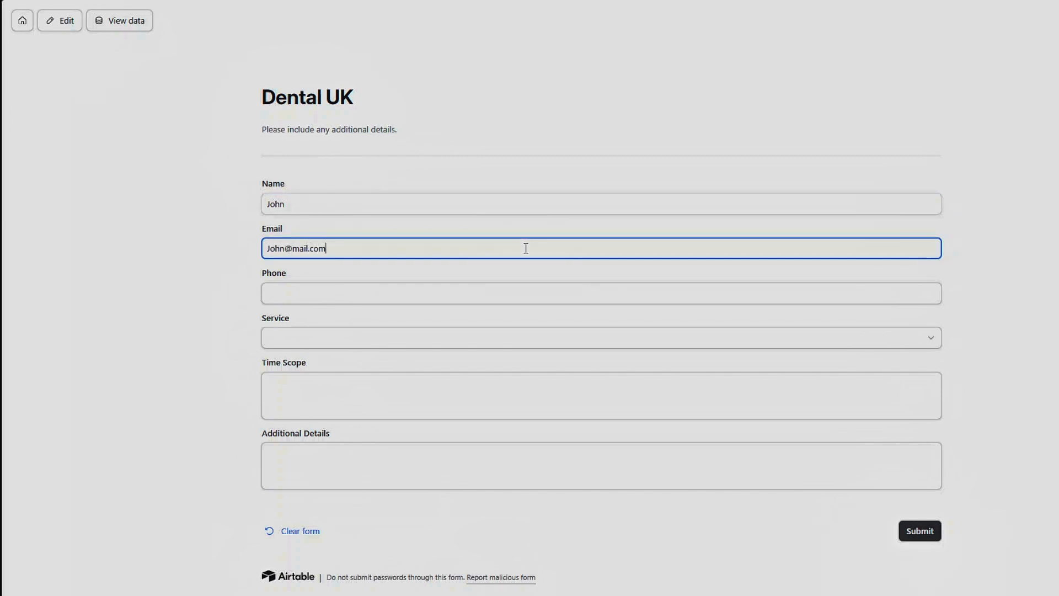
left_click(494, 293)
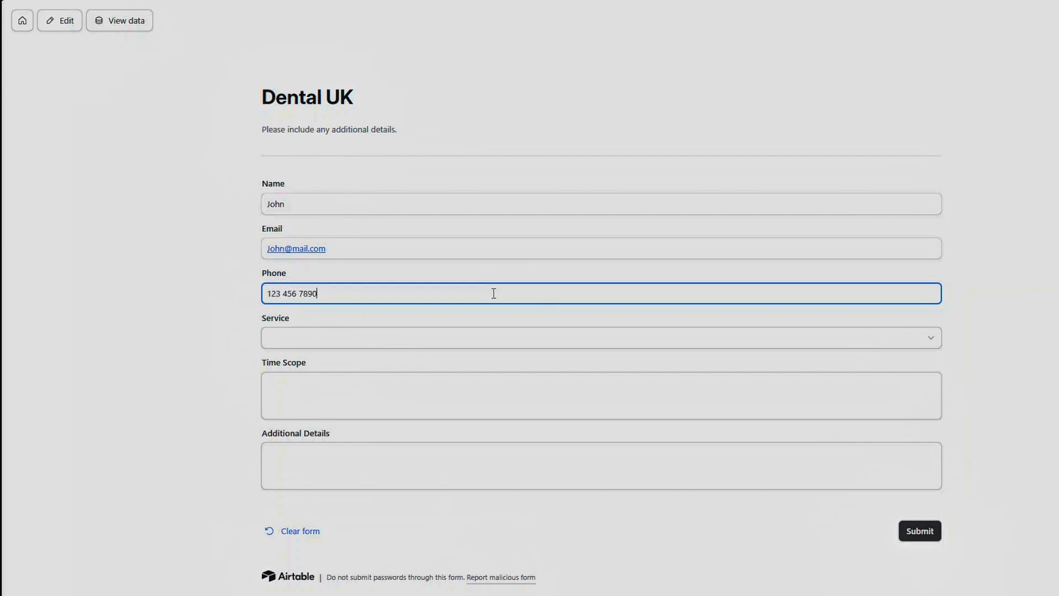
left_click(436, 339)
left_click(367, 411)
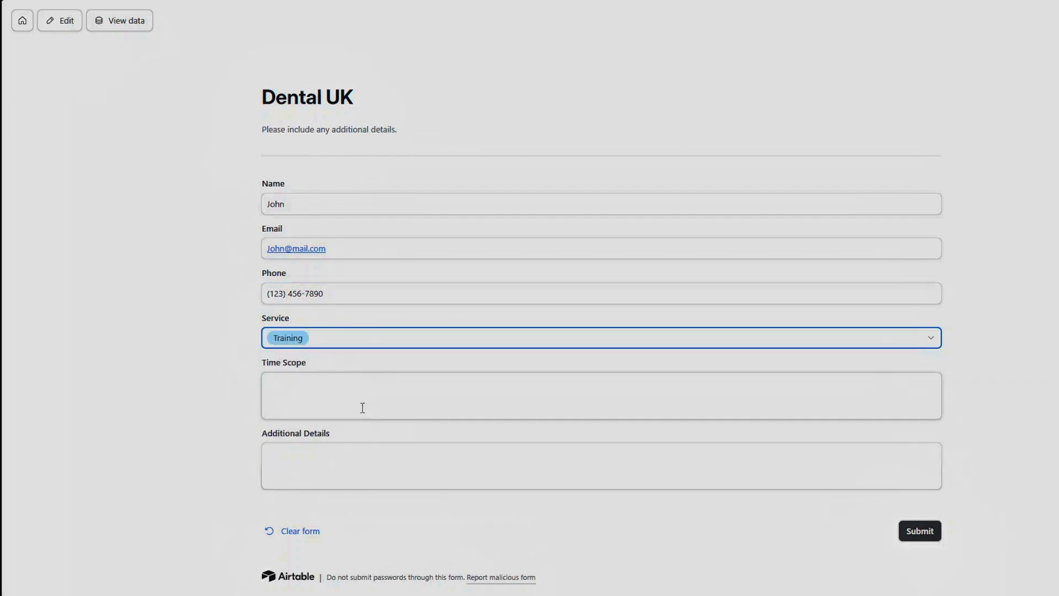
Step: Enter 1-3 days as Time Scope and 'We need ICP & Basic Life support Training' as Additional Details, then submit the form
left_click(365, 402)
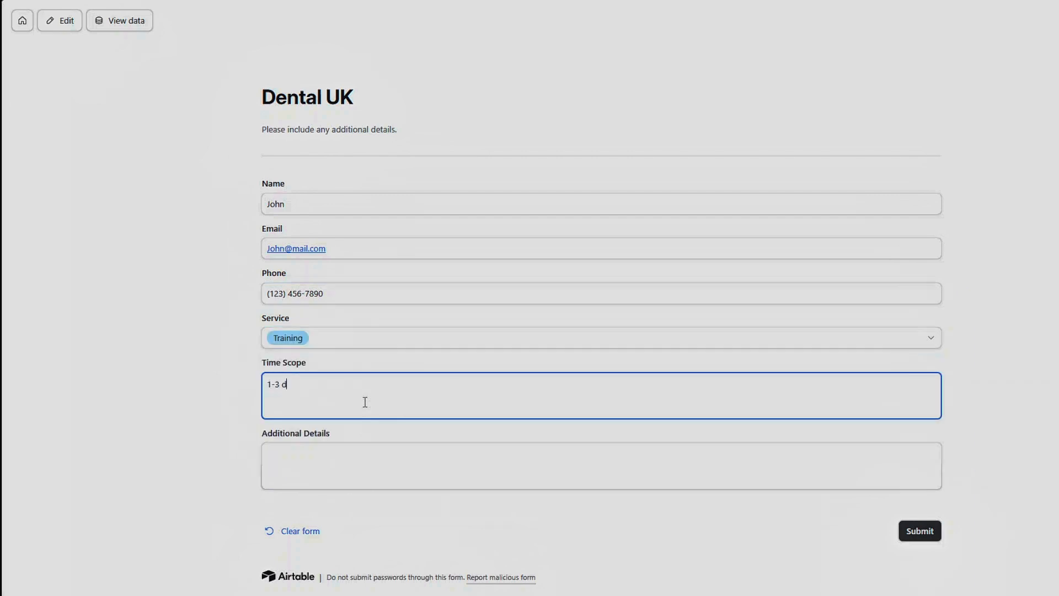
left_click(340, 463)
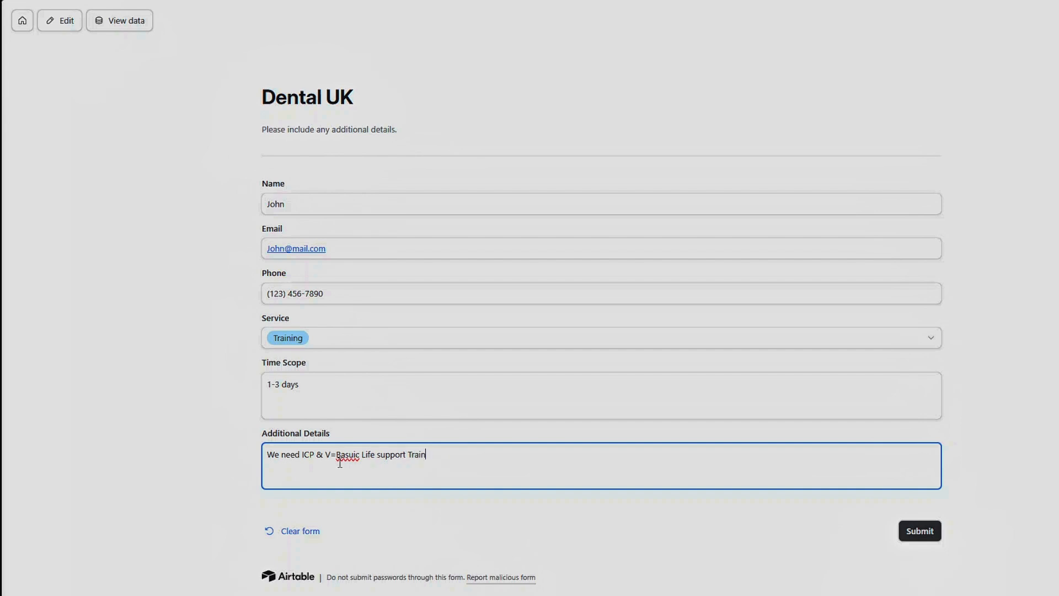
double_click(347, 458)
type("Basic")
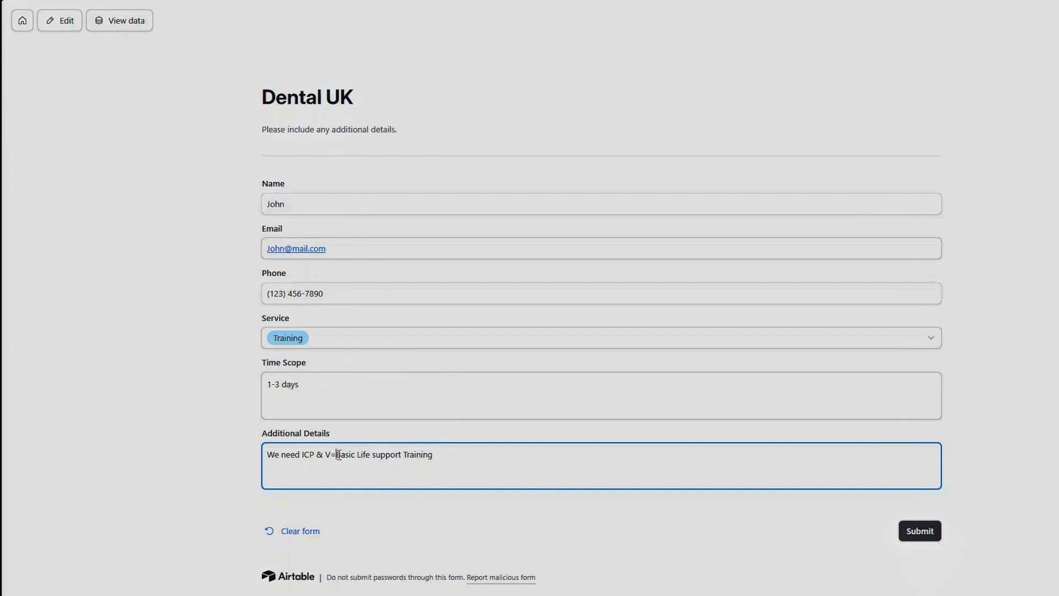
key("BackSpace")
key("BackSpace")
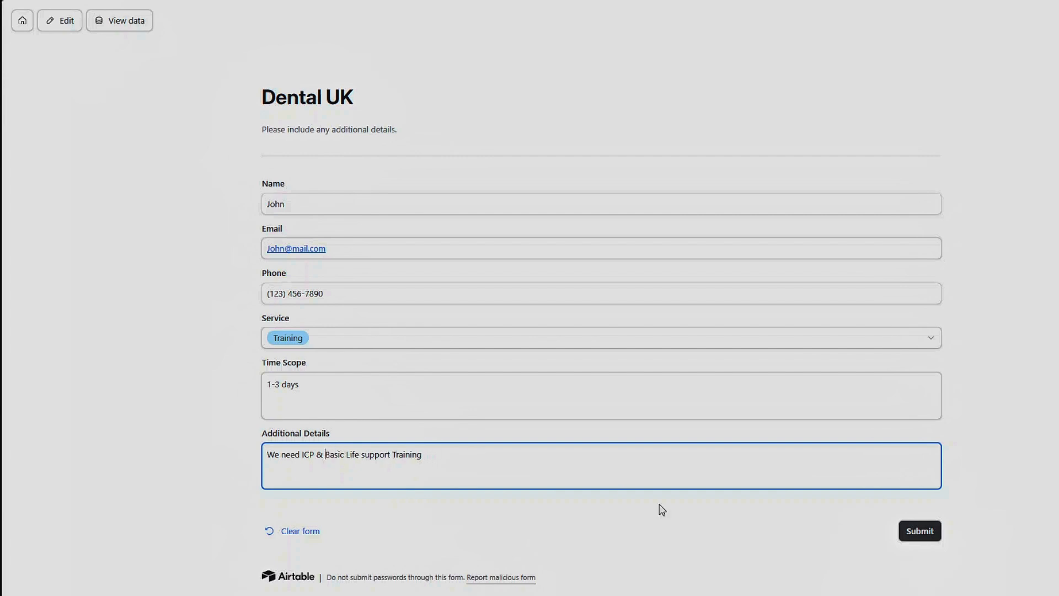
left_click(928, 533)
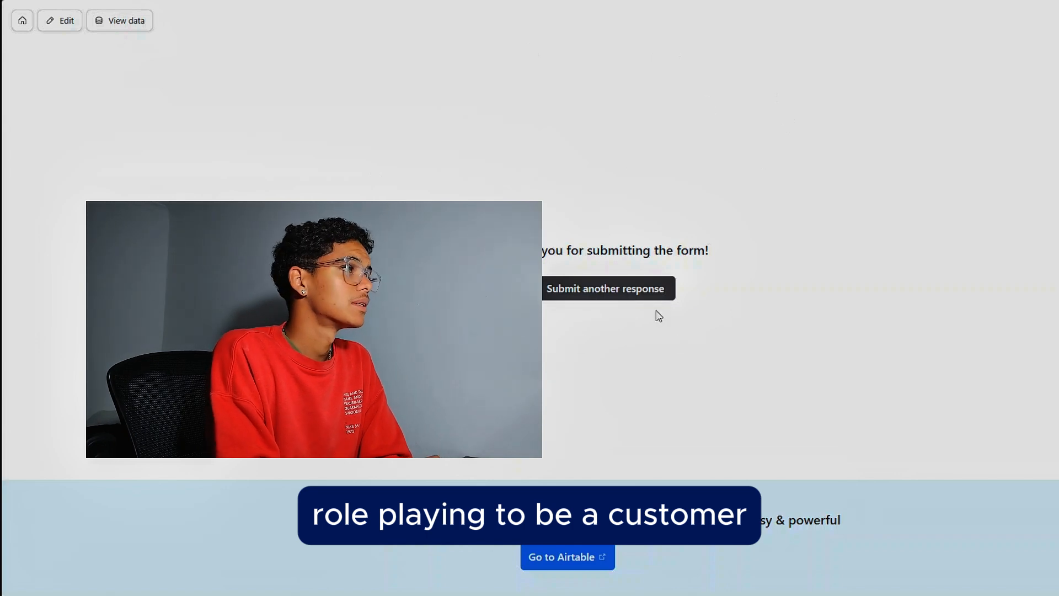
Step: Open the base's data from the form and delete the three empty unnamed lead records
left_click(109, 23)
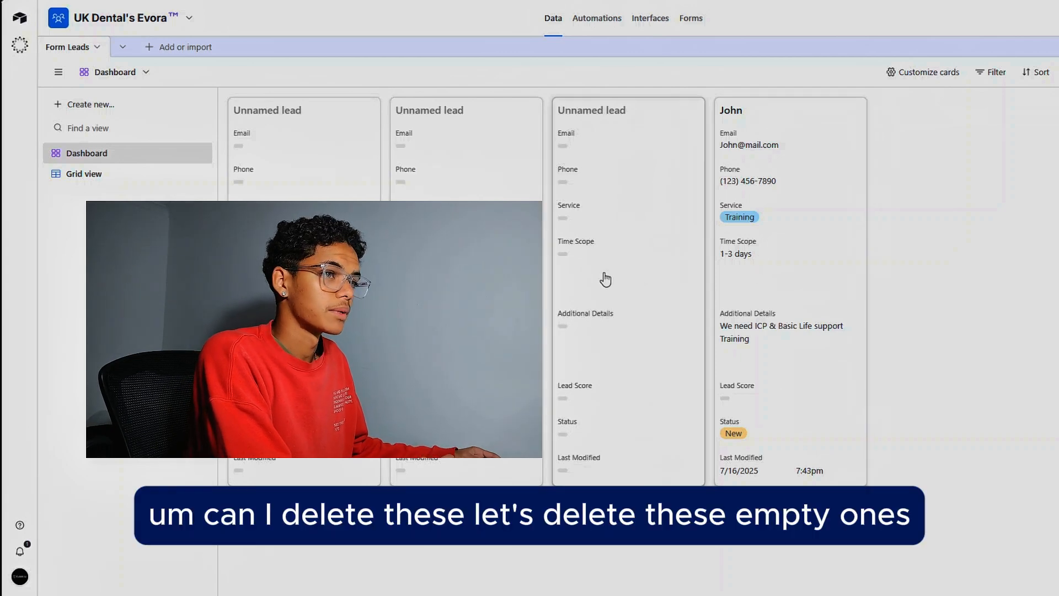
right_click(649, 275)
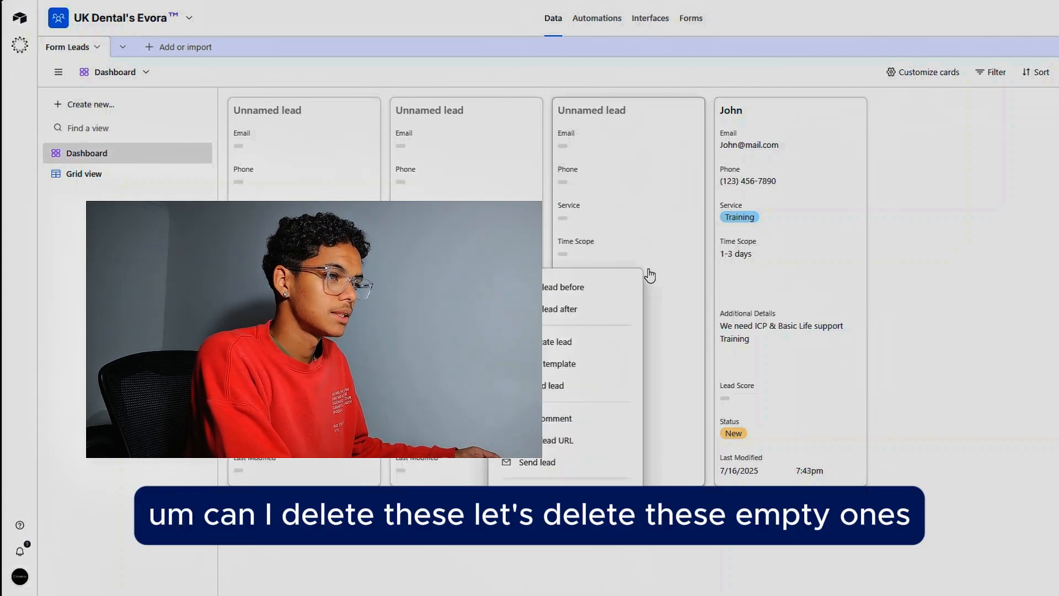
left_click(538, 494)
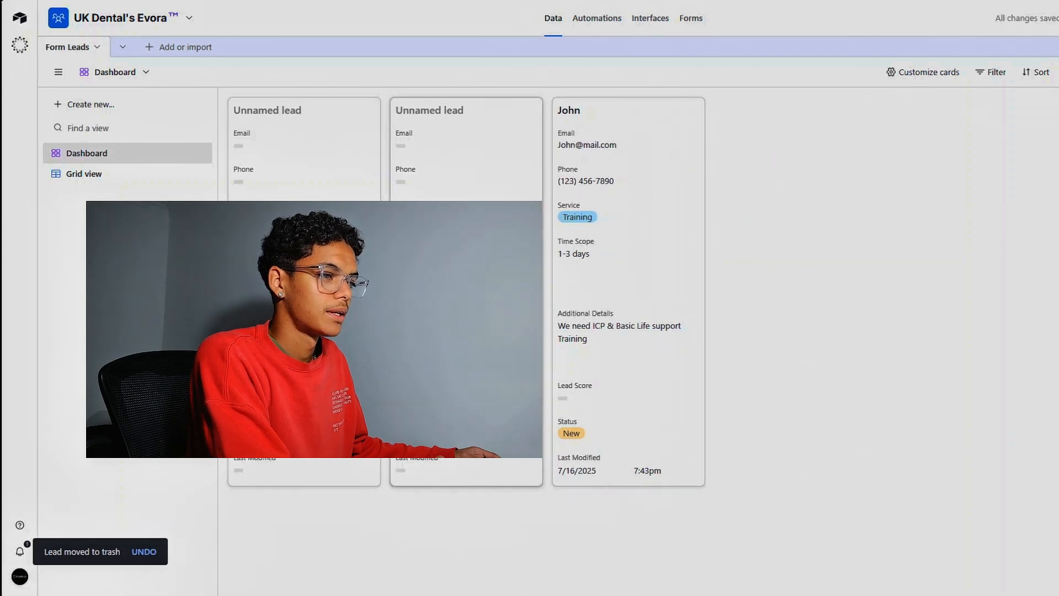
right_click(499, 469)
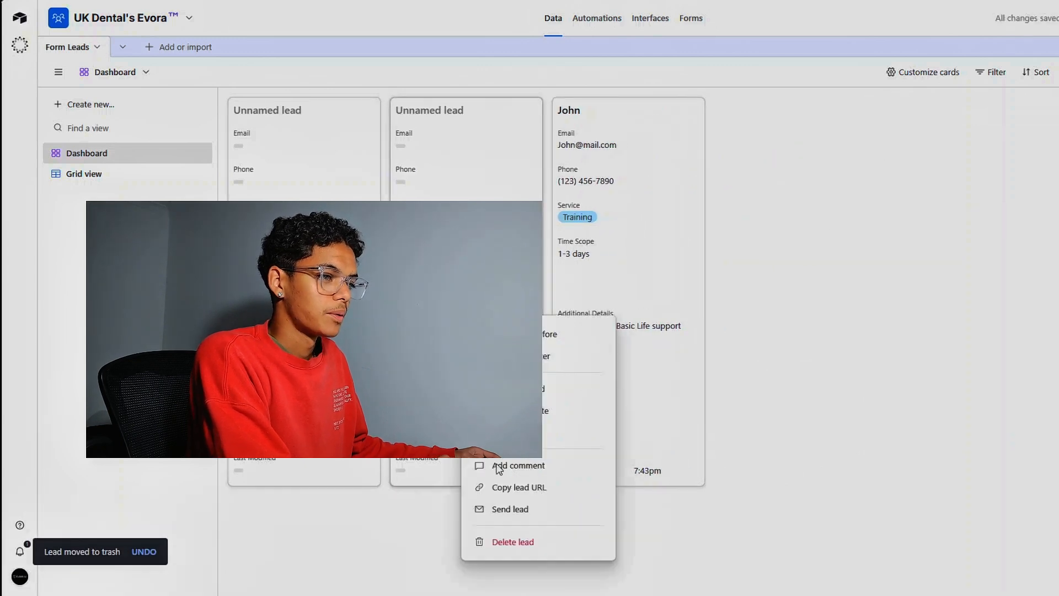
left_click(514, 541)
right_click(397, 486)
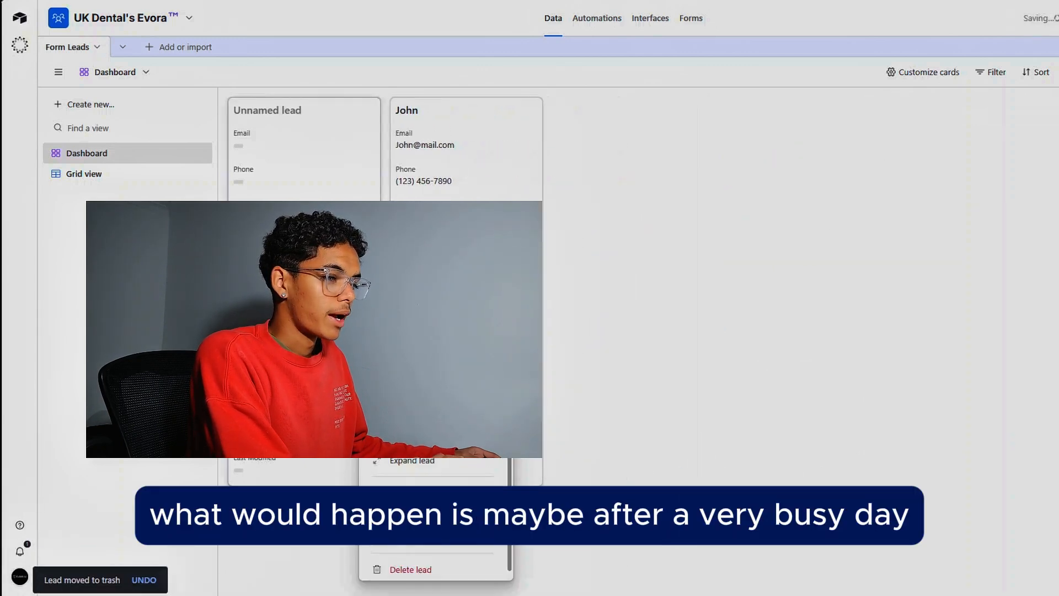
left_click(403, 569)
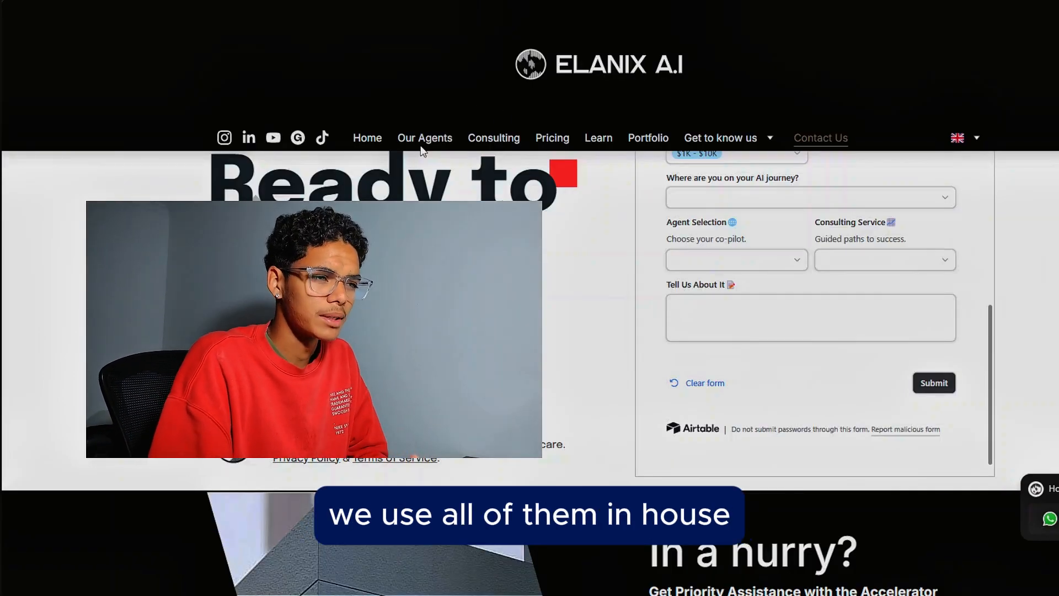
Step: Browse the Our Agents page of the Elanix AI website
left_click(421, 146)
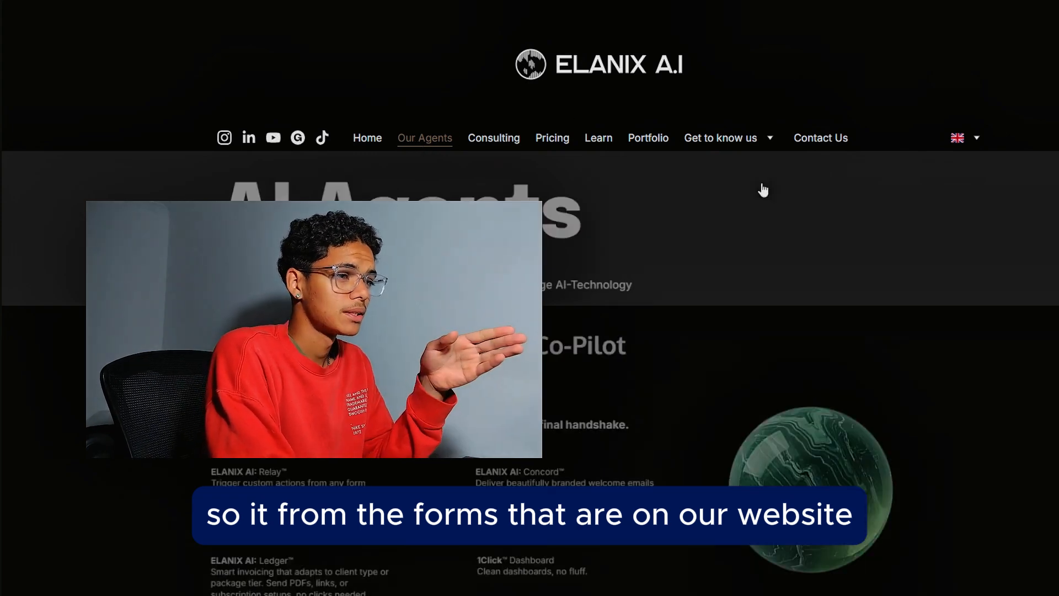
scroll(661, 305, "down", 4)
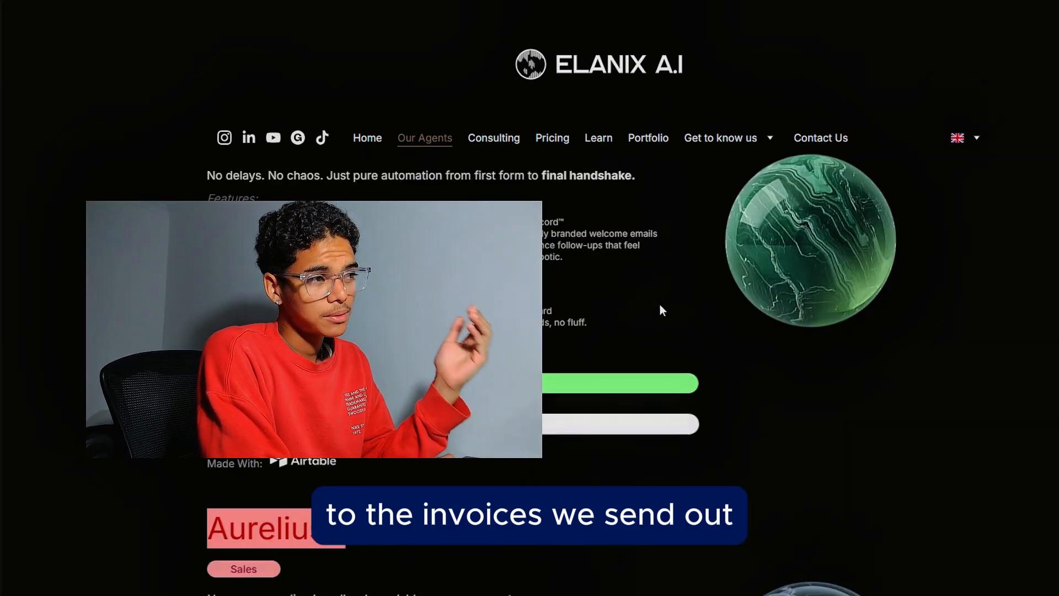
scroll(661, 307, "up", 2)
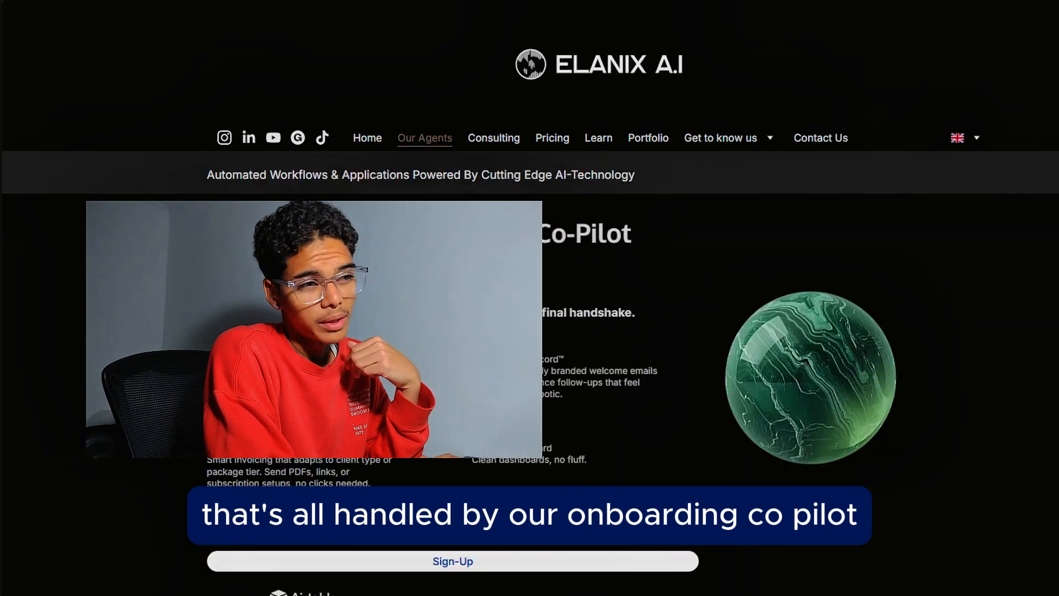
scroll(662, 309, "down", 8)
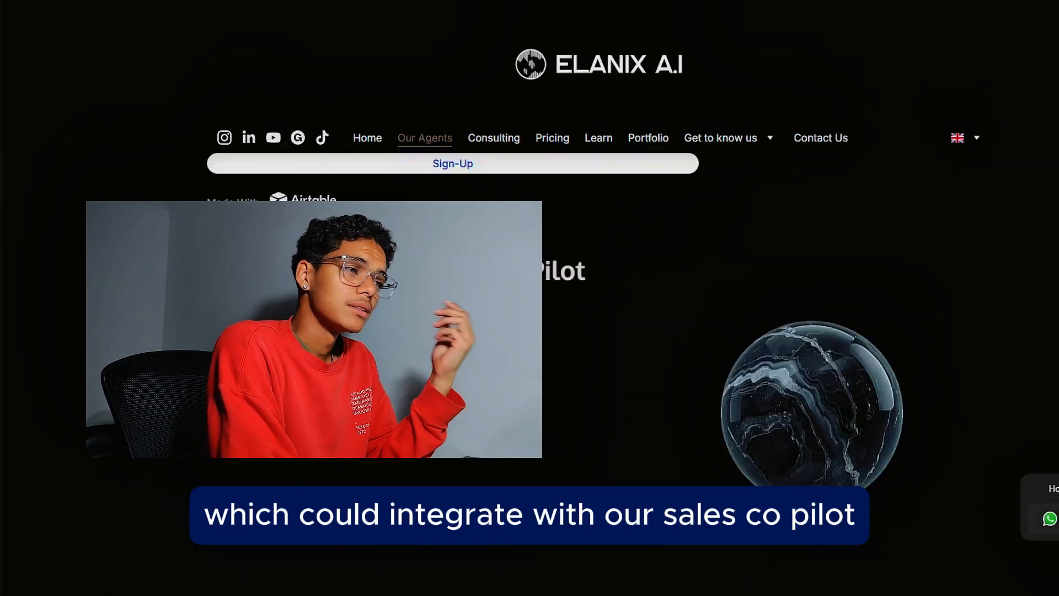
scroll(578, 246, "up", 1)
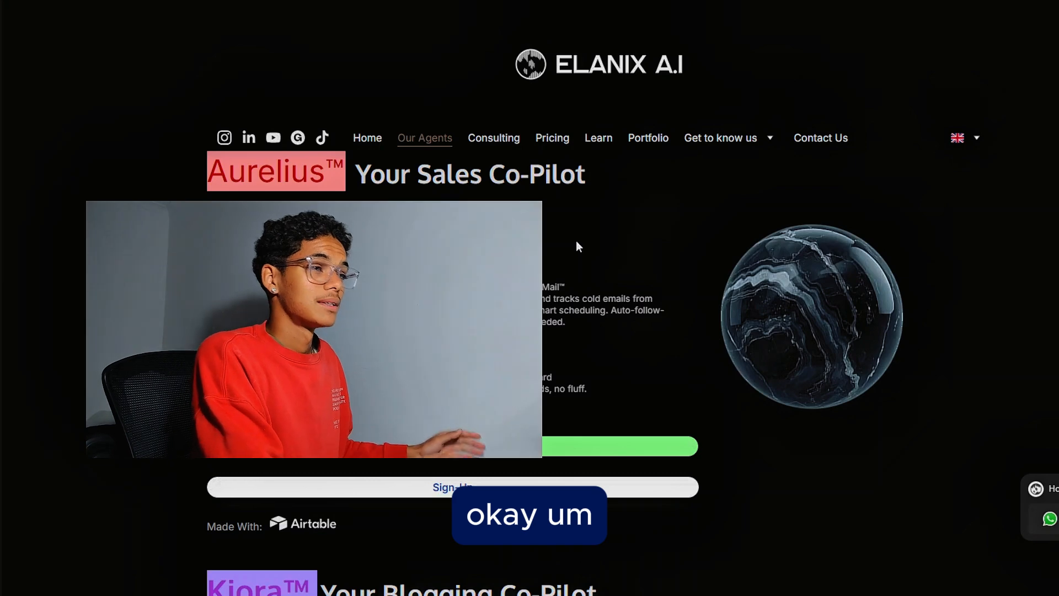
scroll(577, 246, "down", 5)
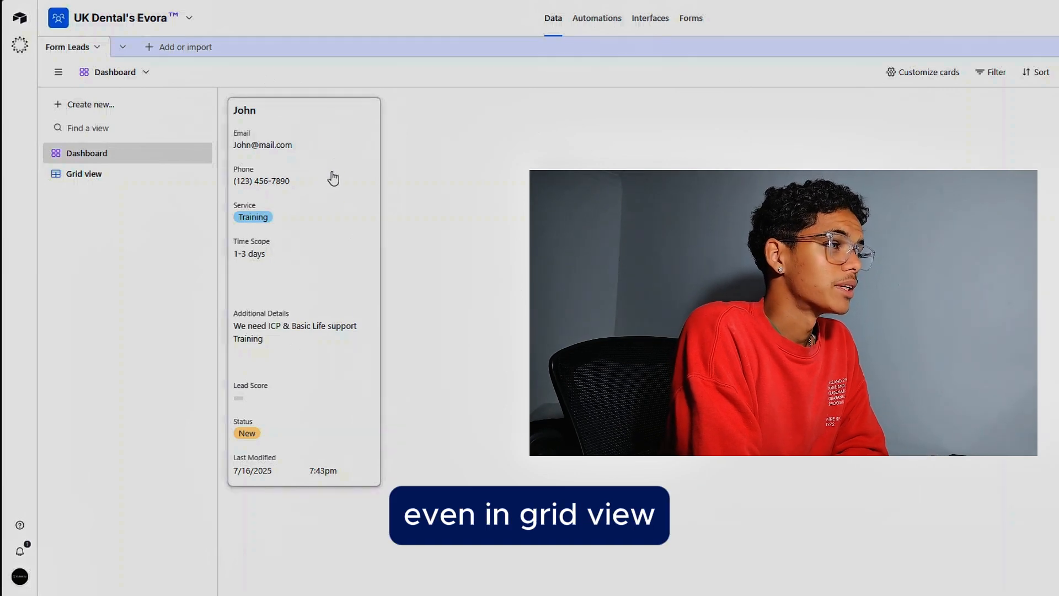
Step: Switch to Grid view to review the submitted test lead record
left_click(101, 176)
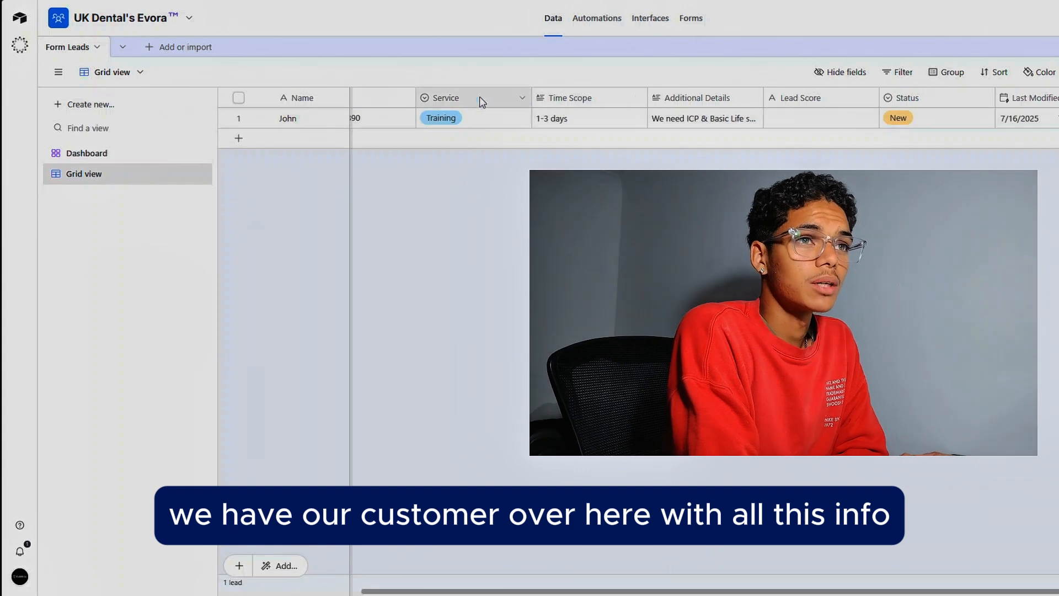
scroll(698, 127, "left", 3)
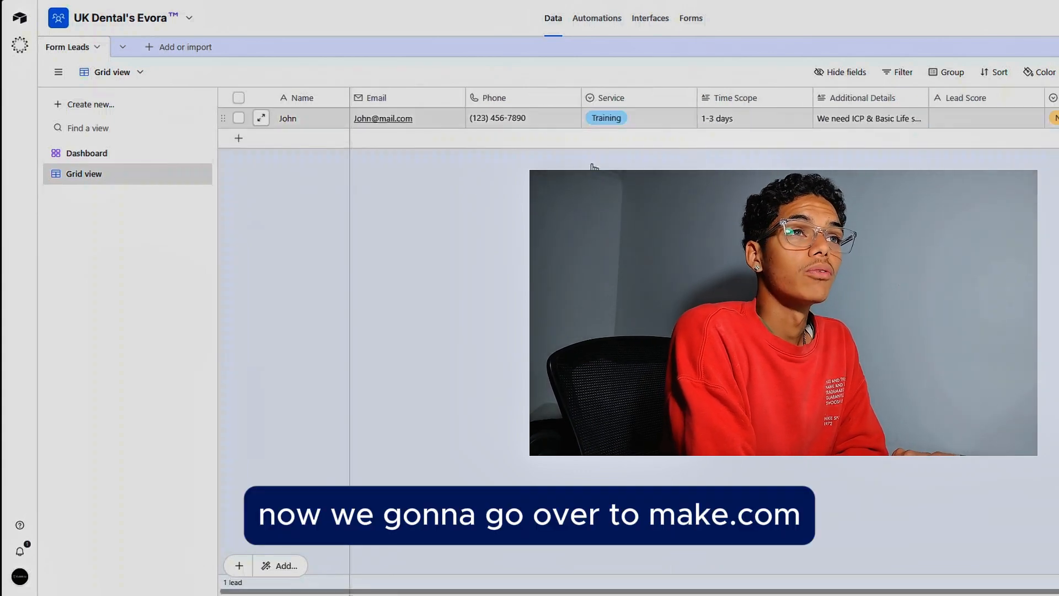
Step: Open Make in a new tab and name the new scenario UK Dental's Evora
key("ctrl+t")
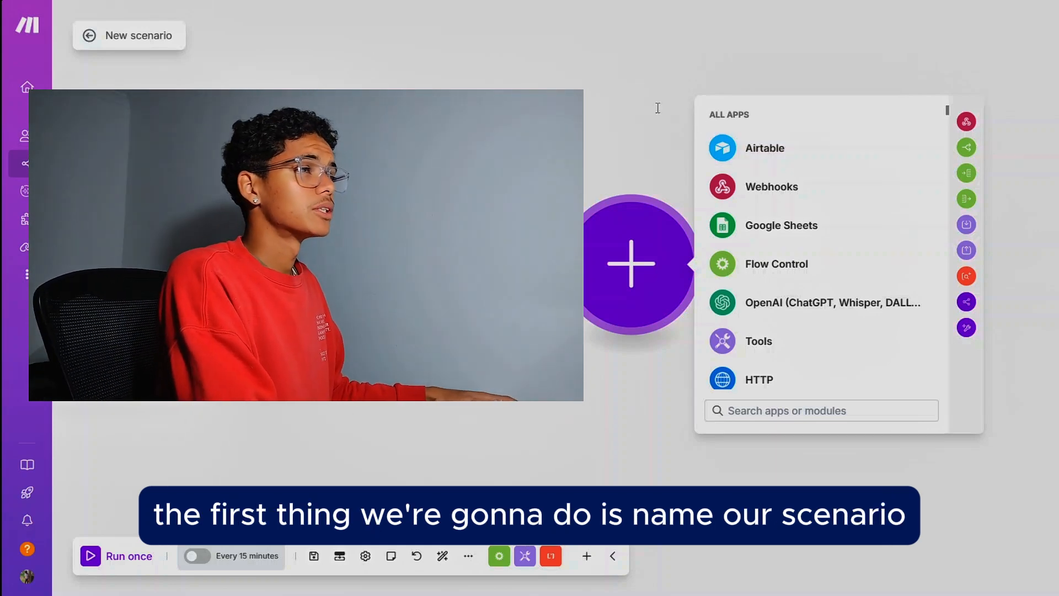
left_click(163, 37)
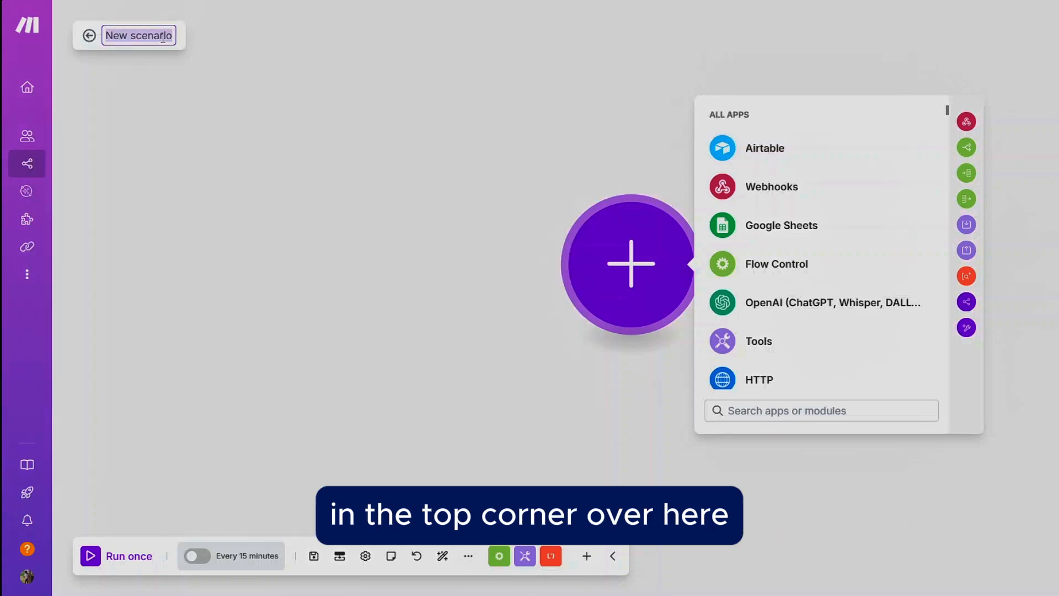
key("BackSpace")
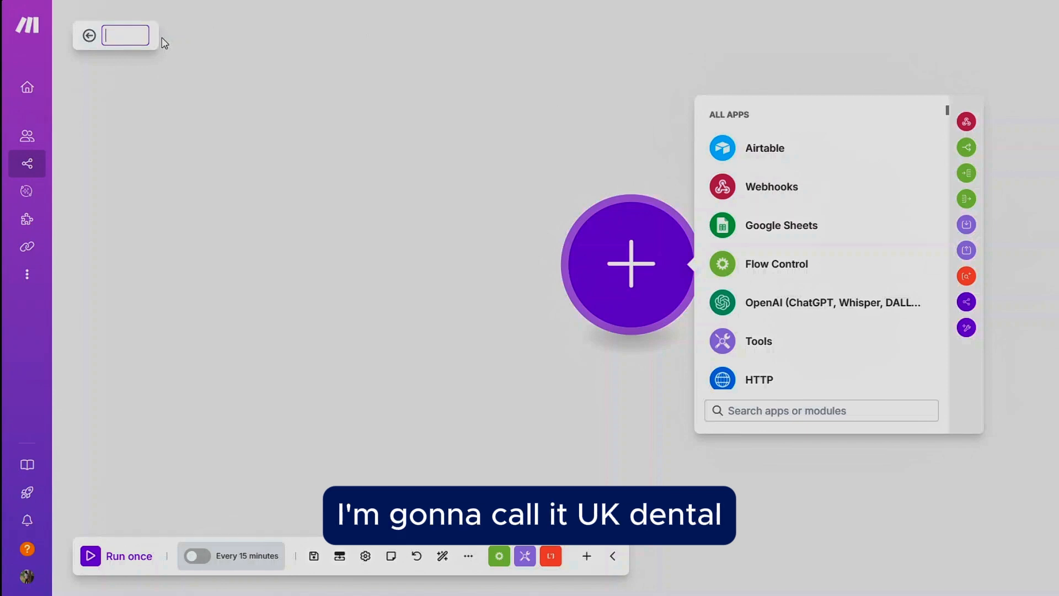
type("UK Dental")
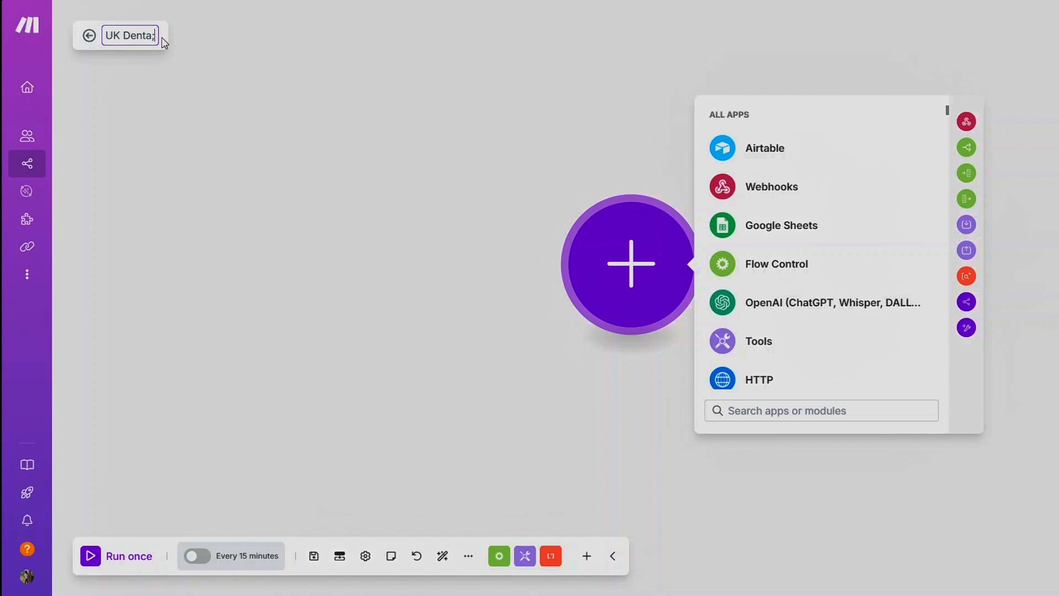
type("l's Evore")
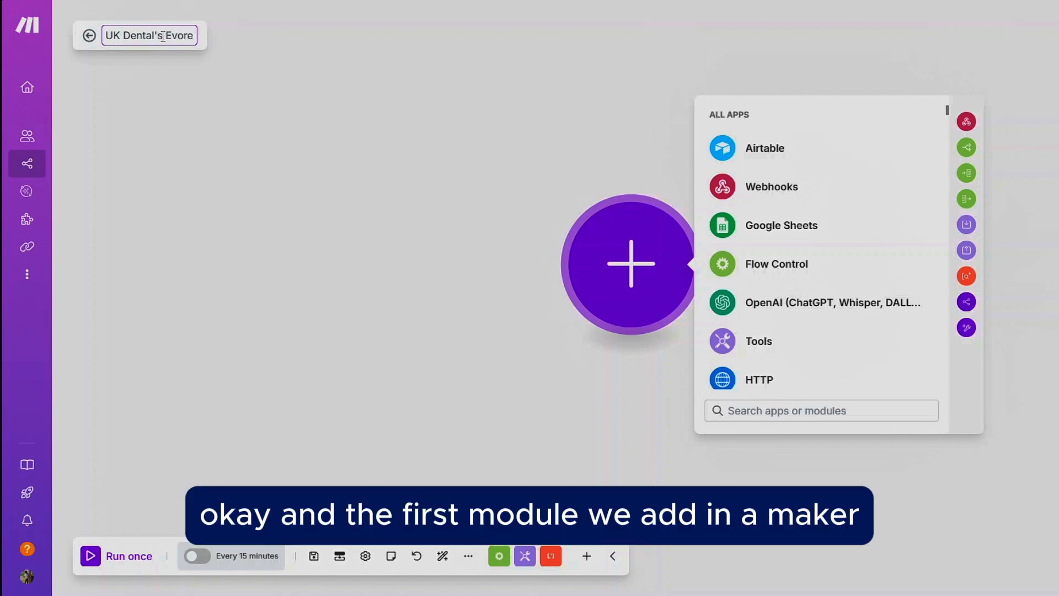
key("BackSpace")
type("a")
left_click(267, 142)
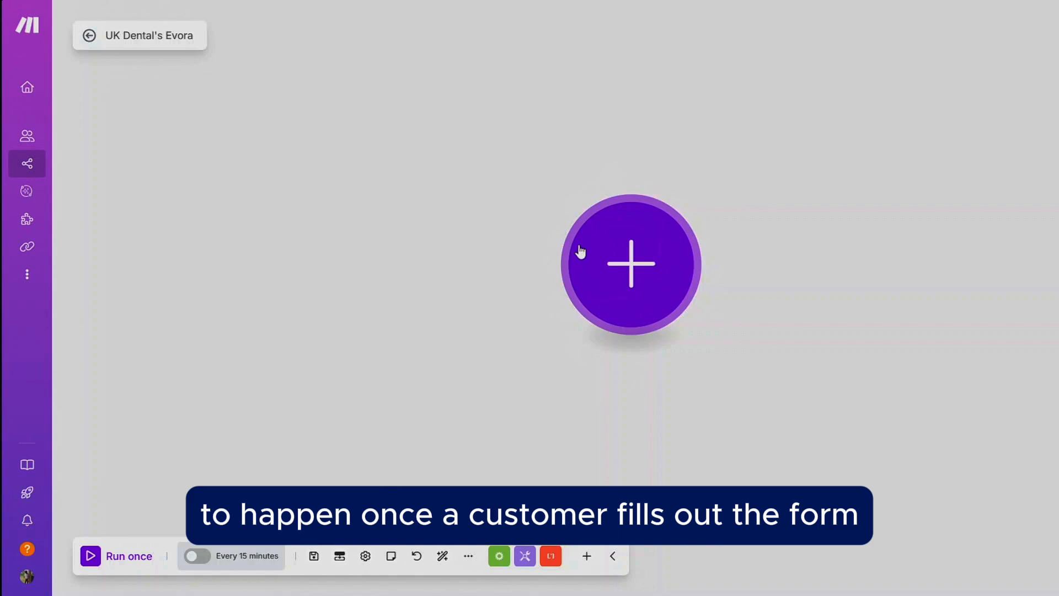
Step: Add an Airtable Watch Records module as the scenario's first module
left_click(624, 266)
left_click(783, 152)
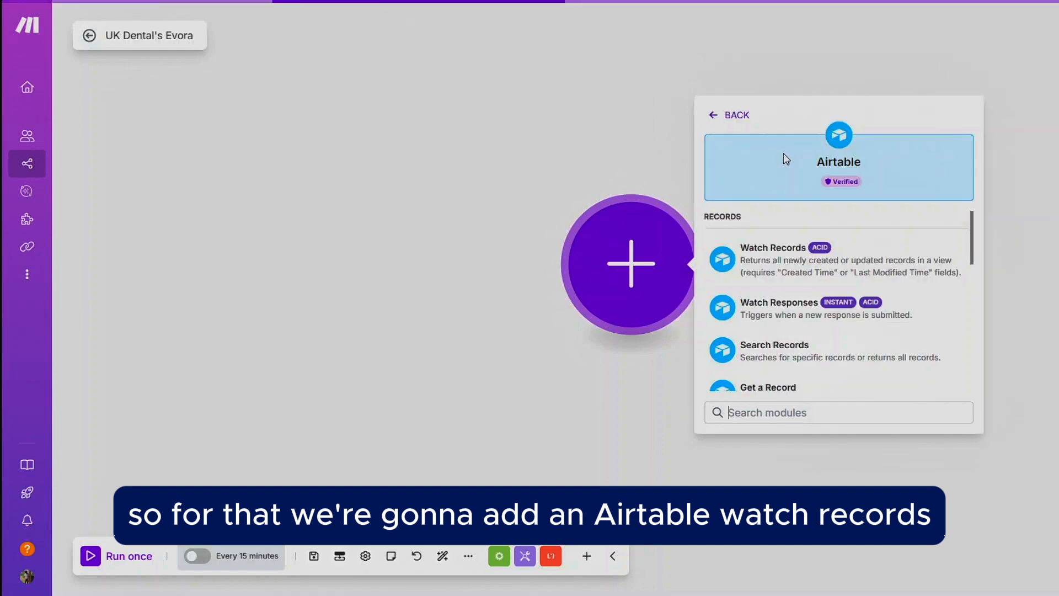
left_click(777, 263)
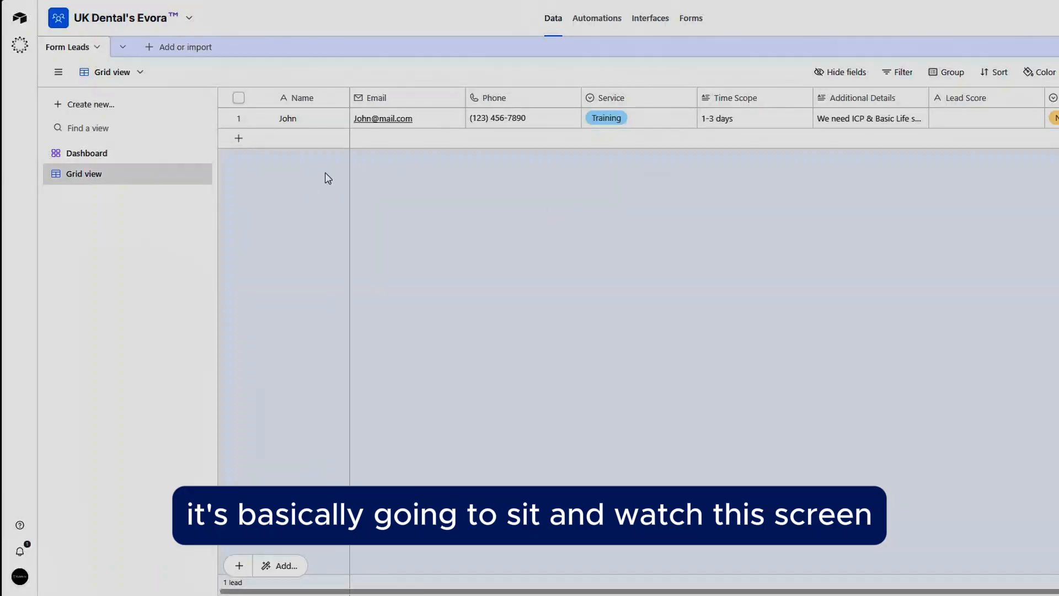
left_click(112, 159)
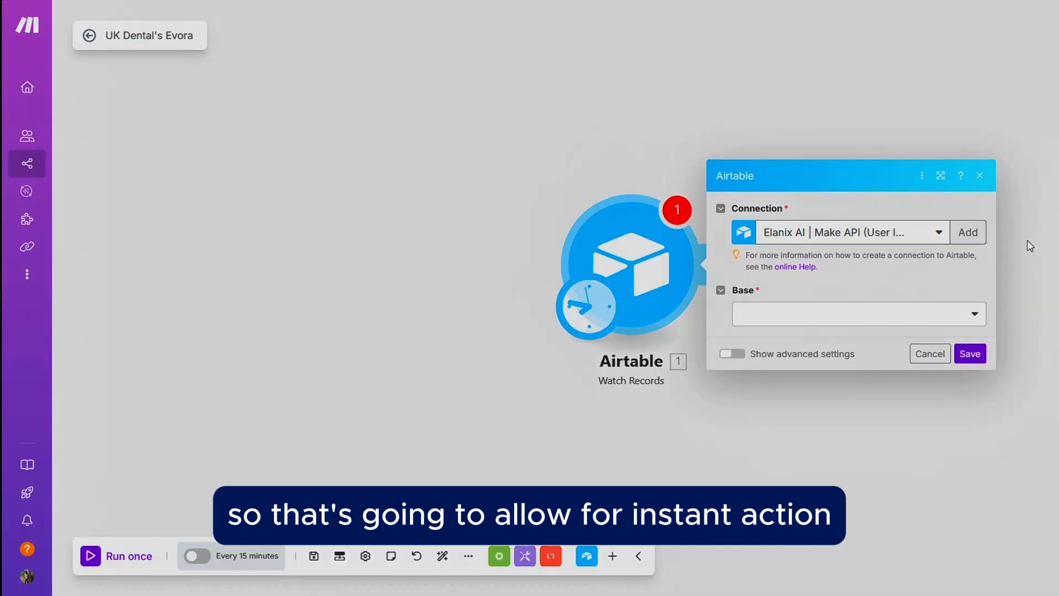
Step: Set the module's connection to Elanix Airtable and its base to UK Dental's Evora™
left_click(924, 319)
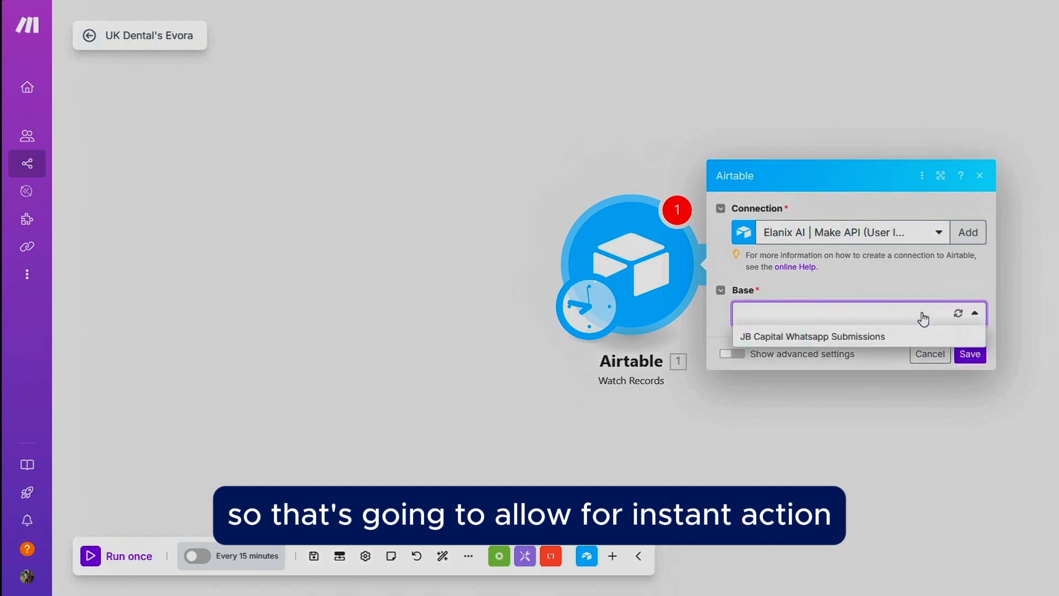
left_click(925, 226)
left_click(859, 278)
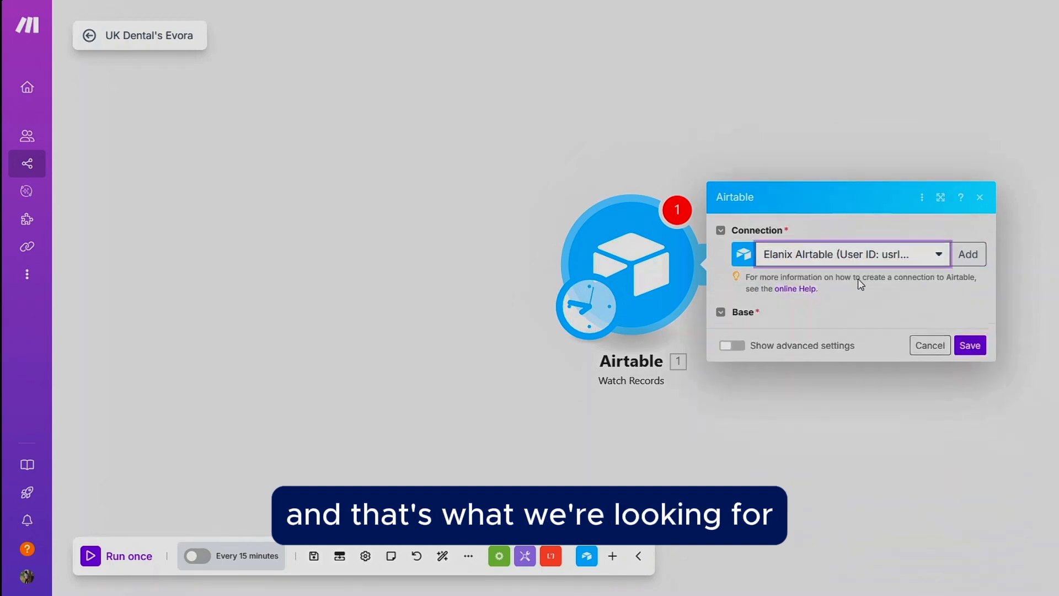
left_click(849, 316)
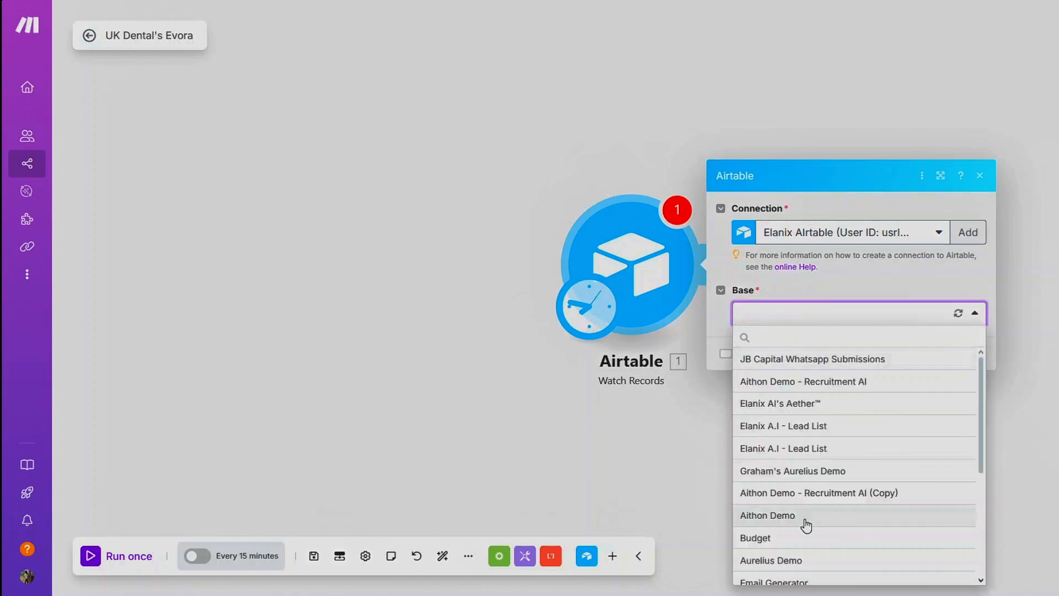
scroll(806, 516, "down", 5)
left_click(801, 575)
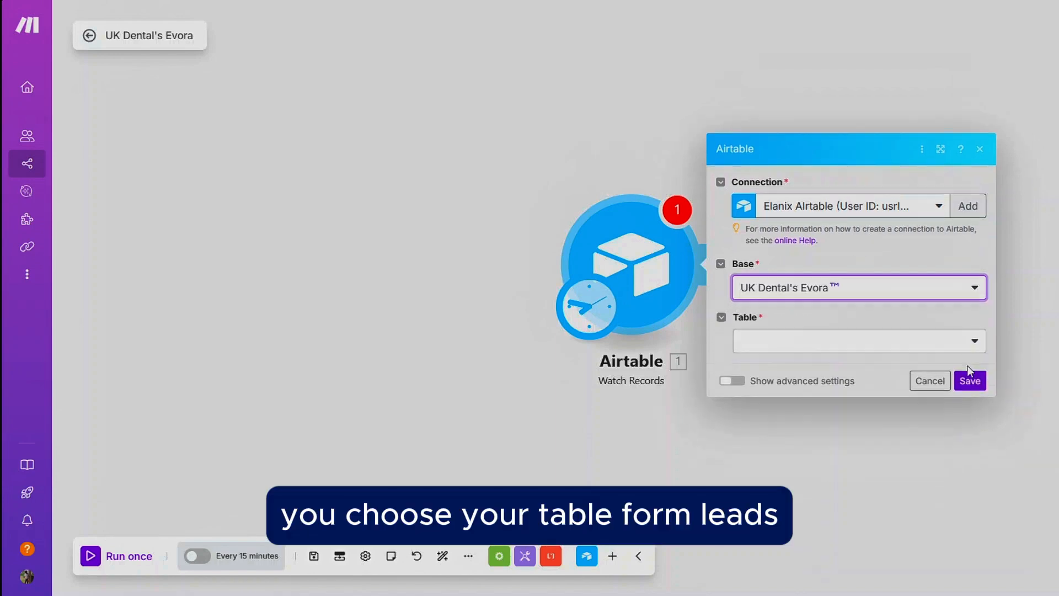
Step: Choose the Form Leads table and Last Modified as the trigger field
left_click(924, 342)
left_click(804, 371)
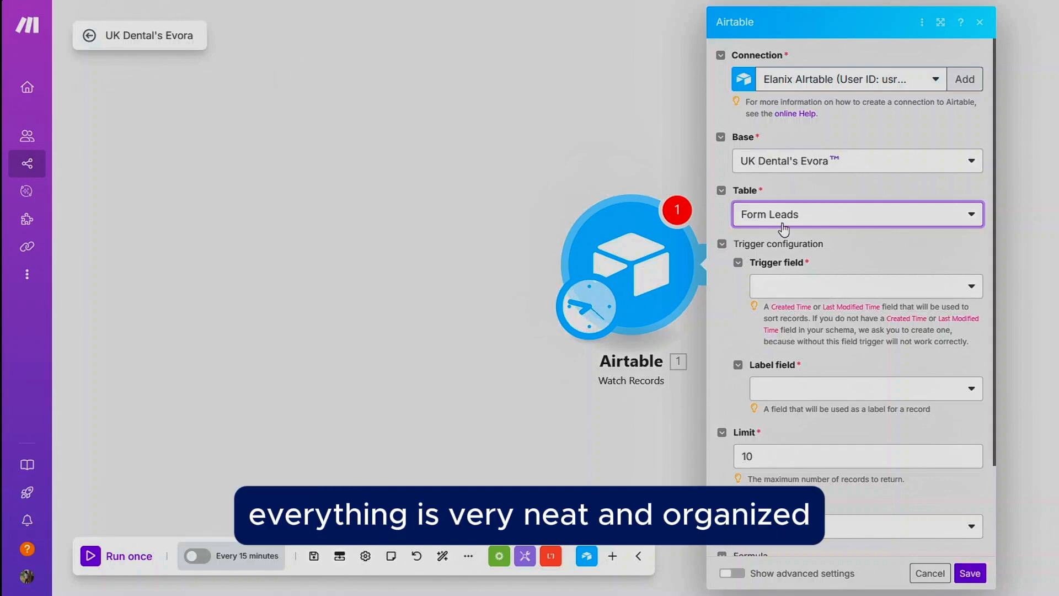
left_click(797, 286)
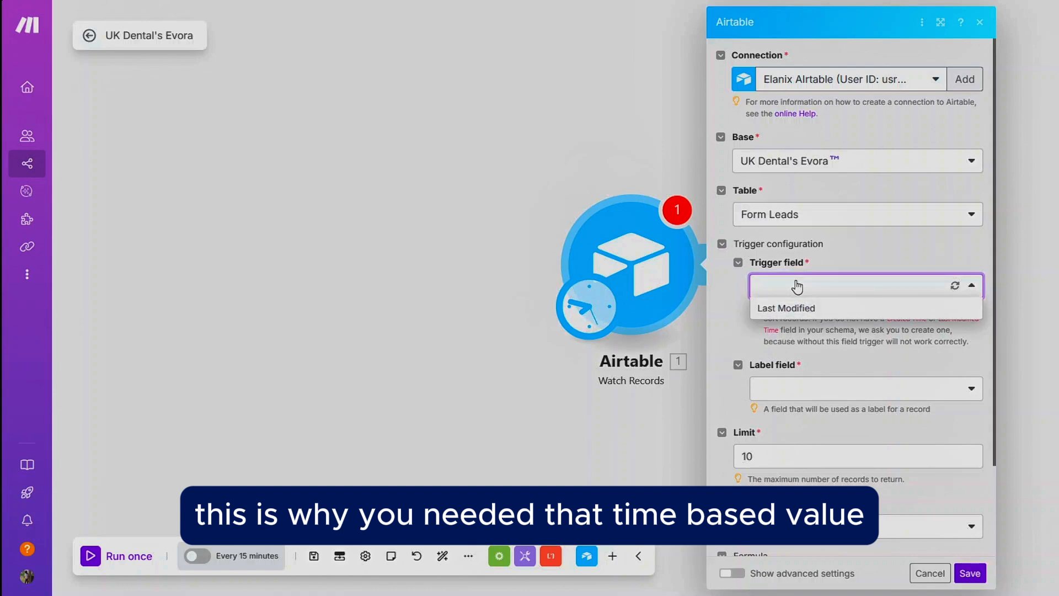
left_click(803, 309)
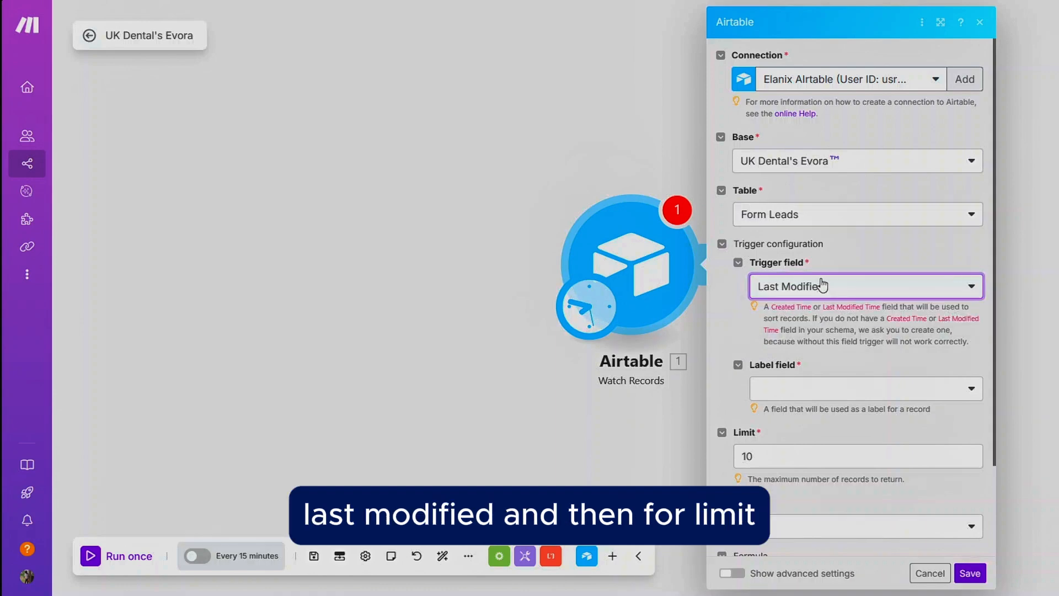
Step: Set the record limit to 1 and the label field to Name
scroll(821, 310, "down", 1)
left_click(759, 347)
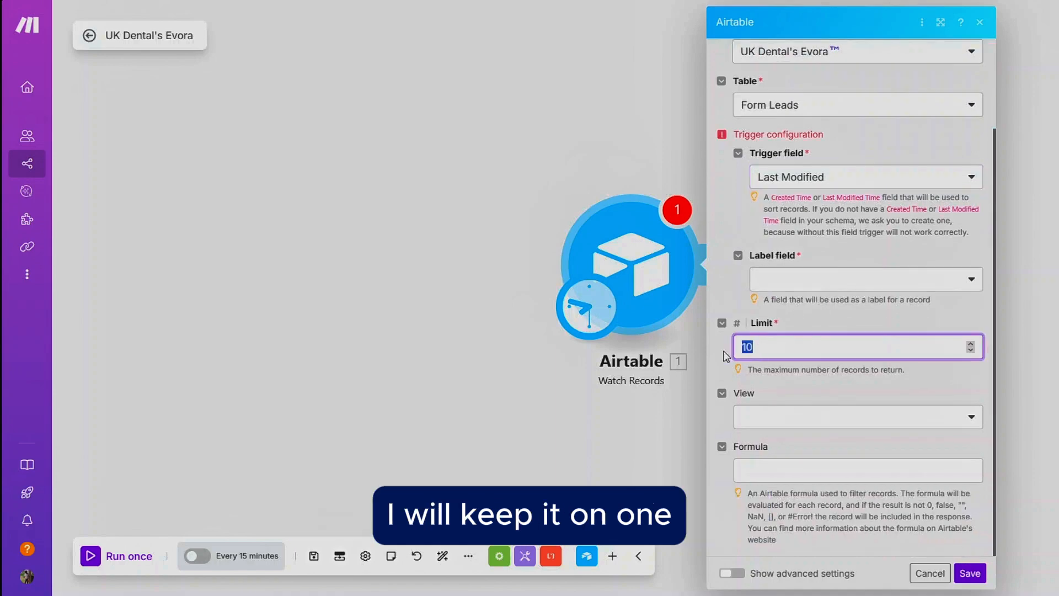
type("1")
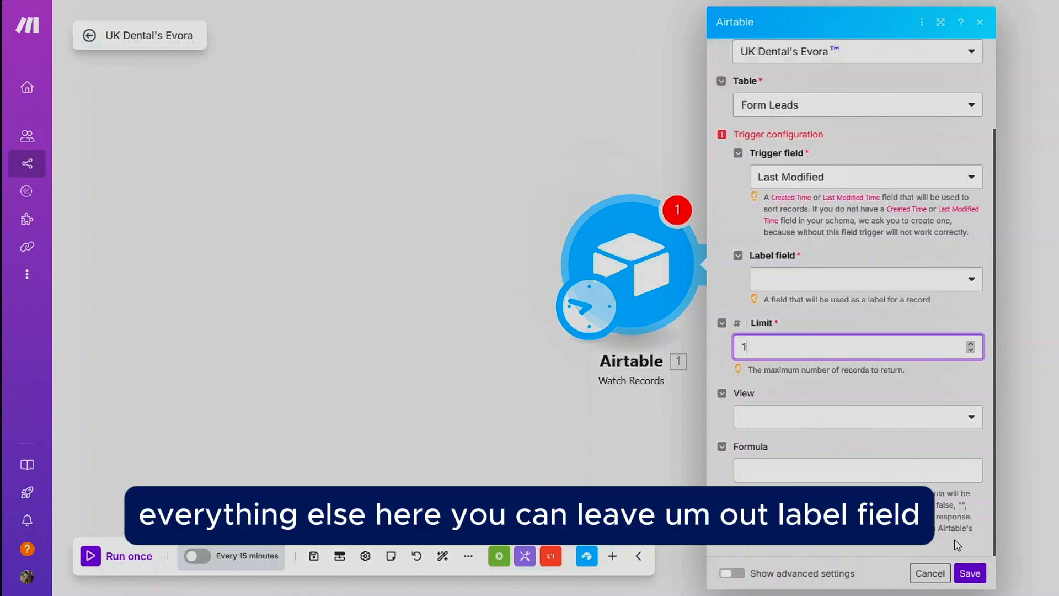
scroll(894, 259, "up", 3)
scroll(861, 276, "down", 3)
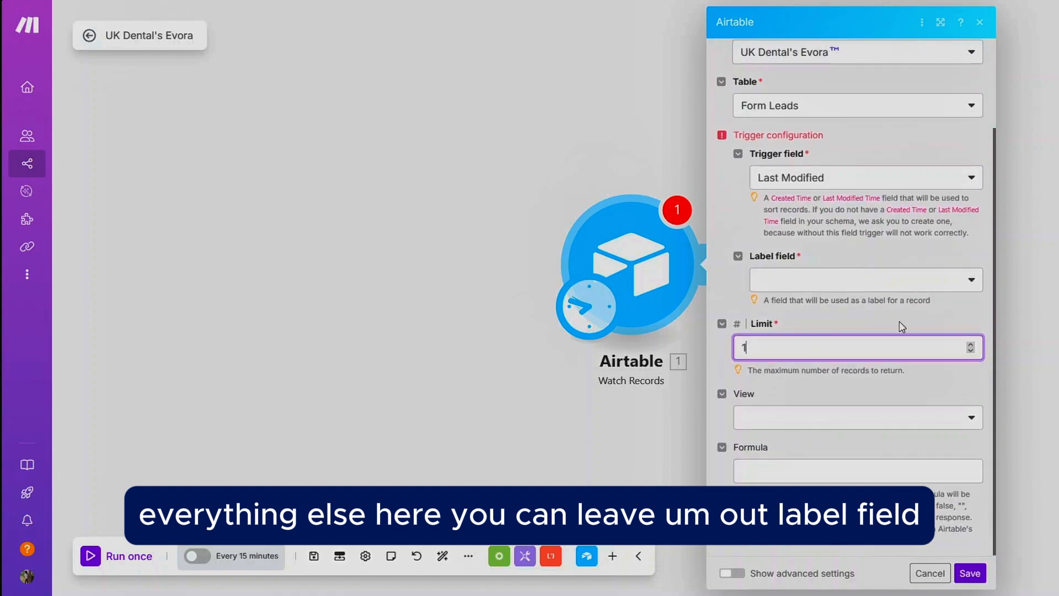
left_click(913, 279)
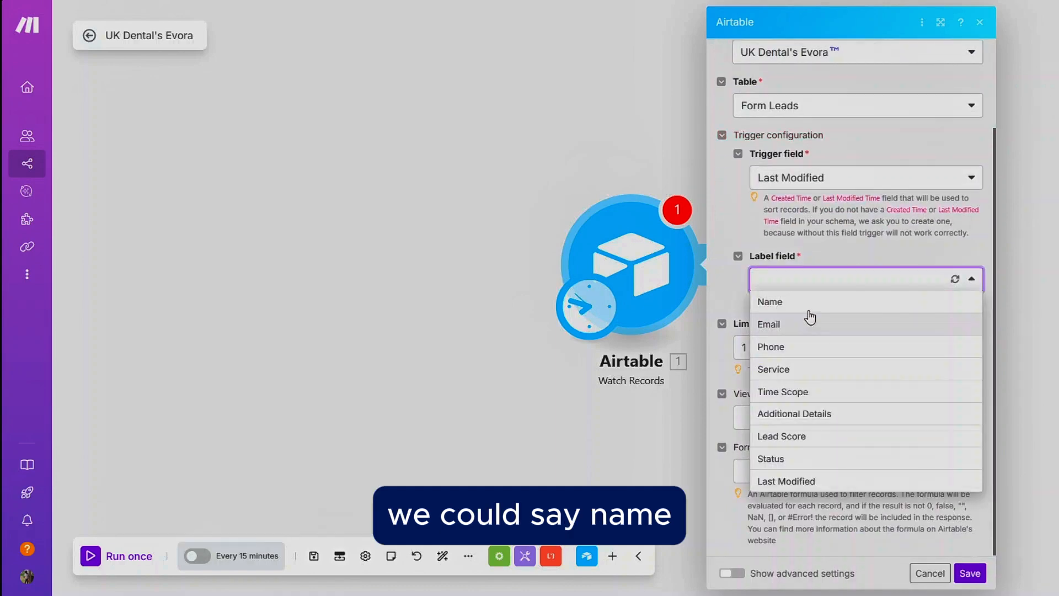
left_click(806, 304)
scroll(809, 308, "up", 2)
scroll(809, 308, "down", 2)
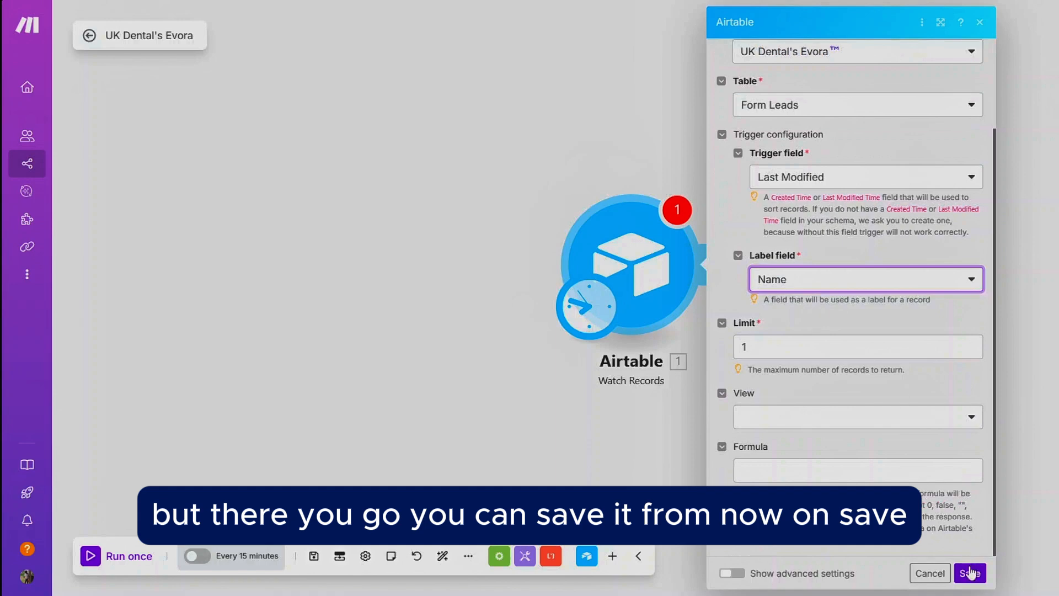
Step: Save the Watch Records module with the start point set to From now on
left_click(970, 574)
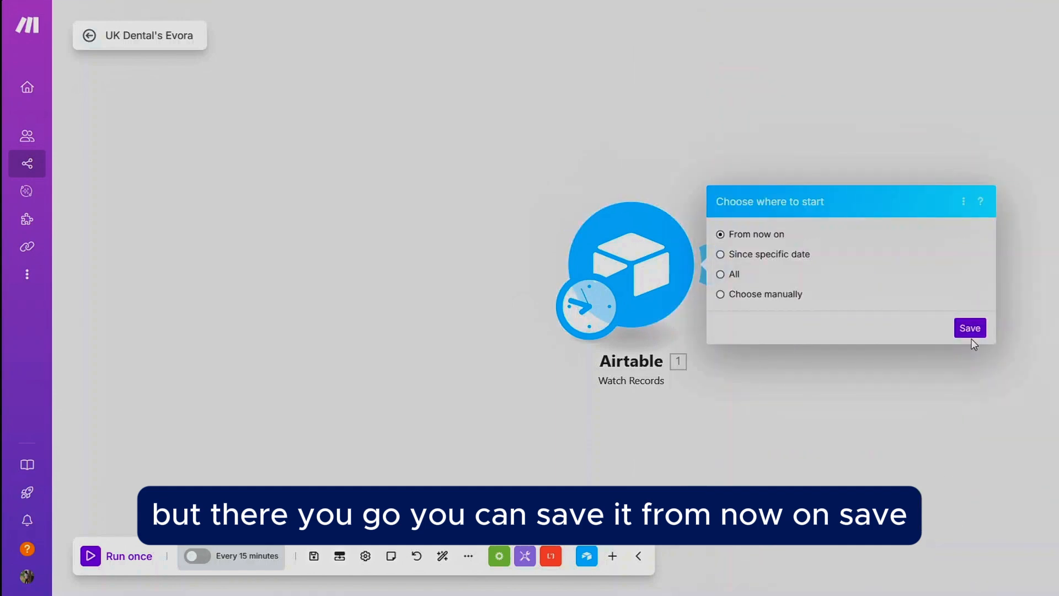
left_click(969, 330)
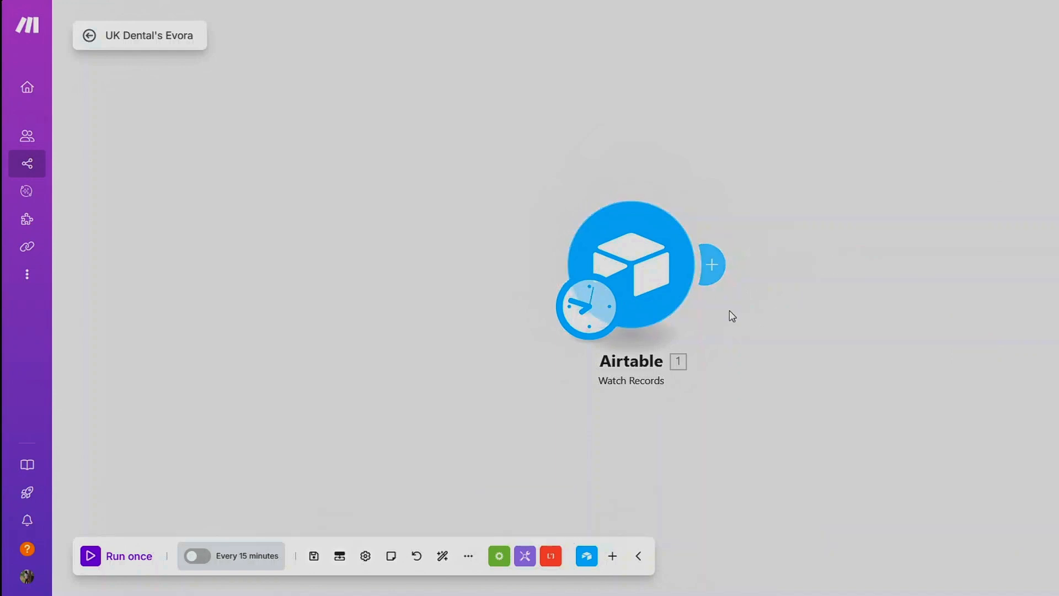
Step: Add an OpenAI Create a Completion (Prompt) module after the Airtable trigger
left_click(712, 269)
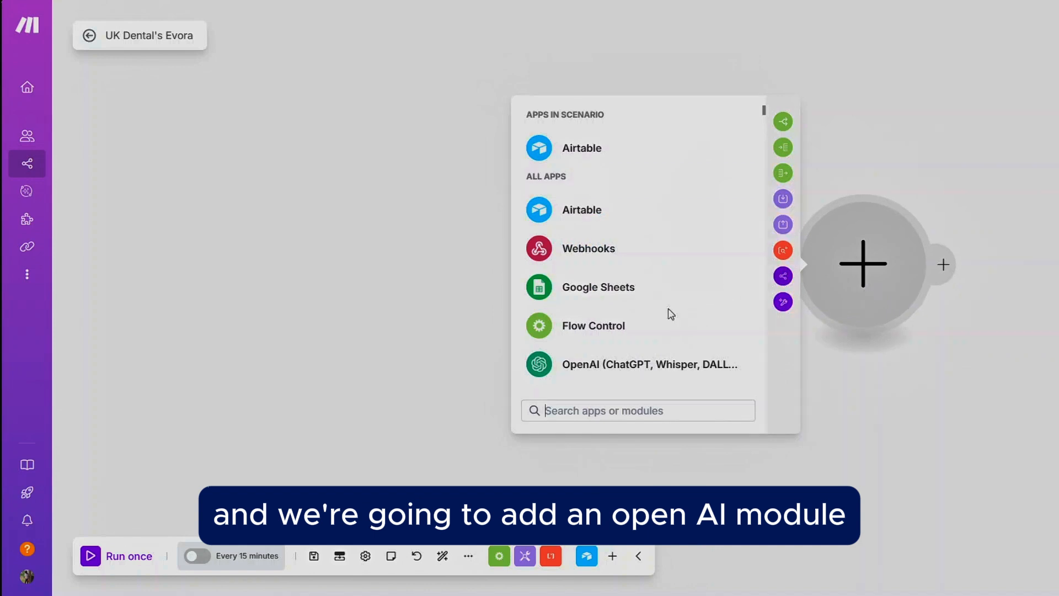
left_click(575, 368)
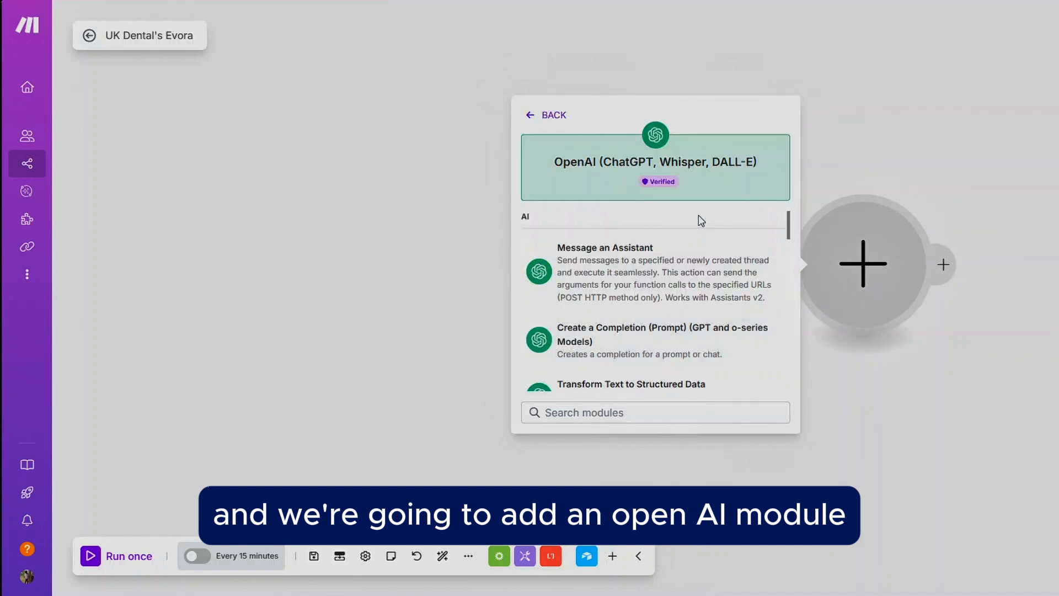
scroll(699, 216, "down", 3)
scroll(697, 243, "up", 2)
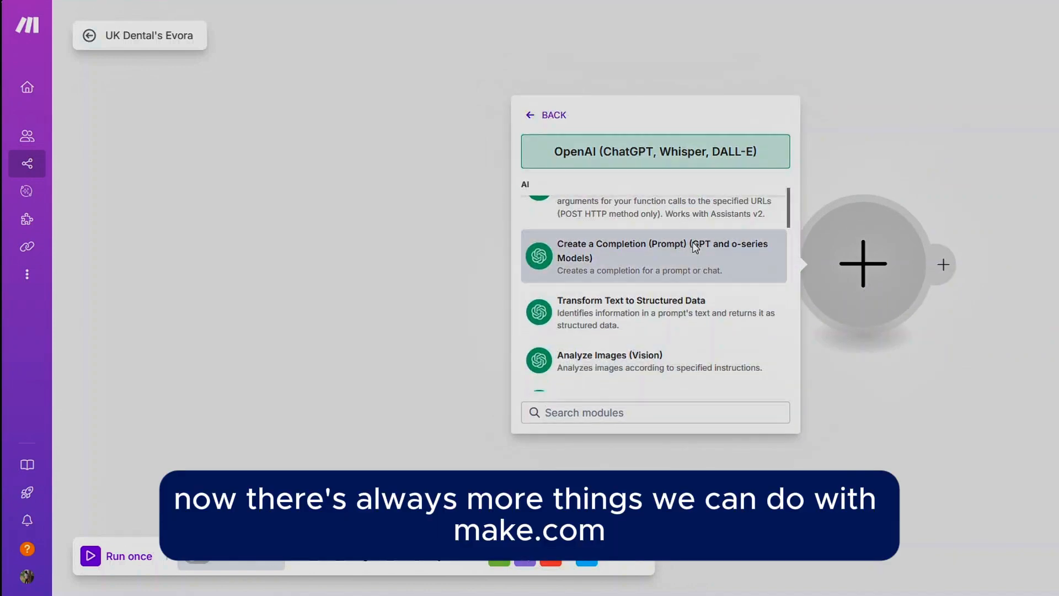
scroll(697, 247, "up", 1)
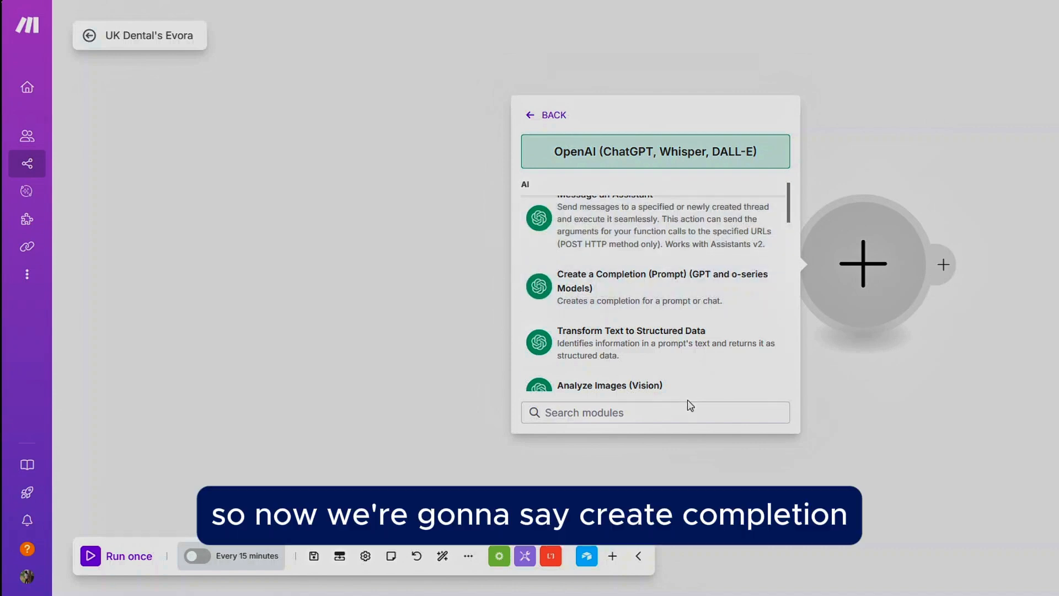
left_click(662, 298)
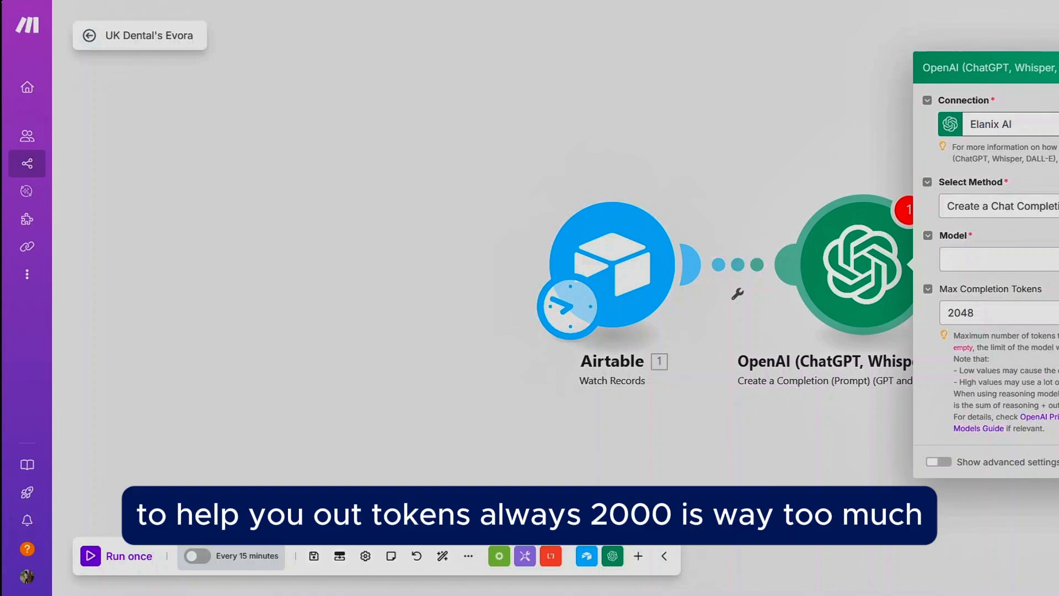
Step: Set the max completion tokens to 200 and the model to gpt-4.1
double_click(996, 312)
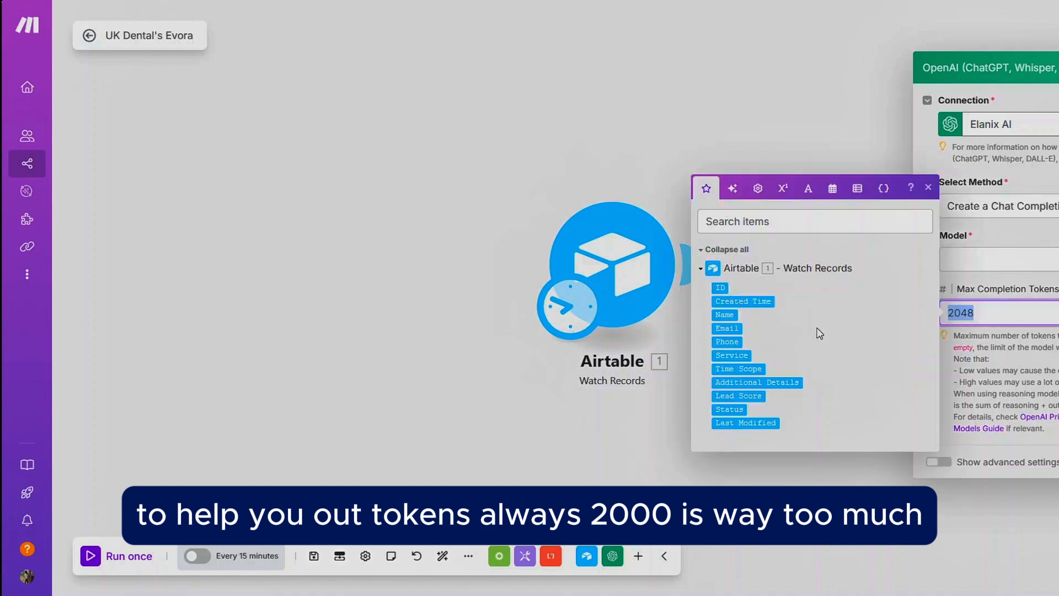
key("BackSpace")
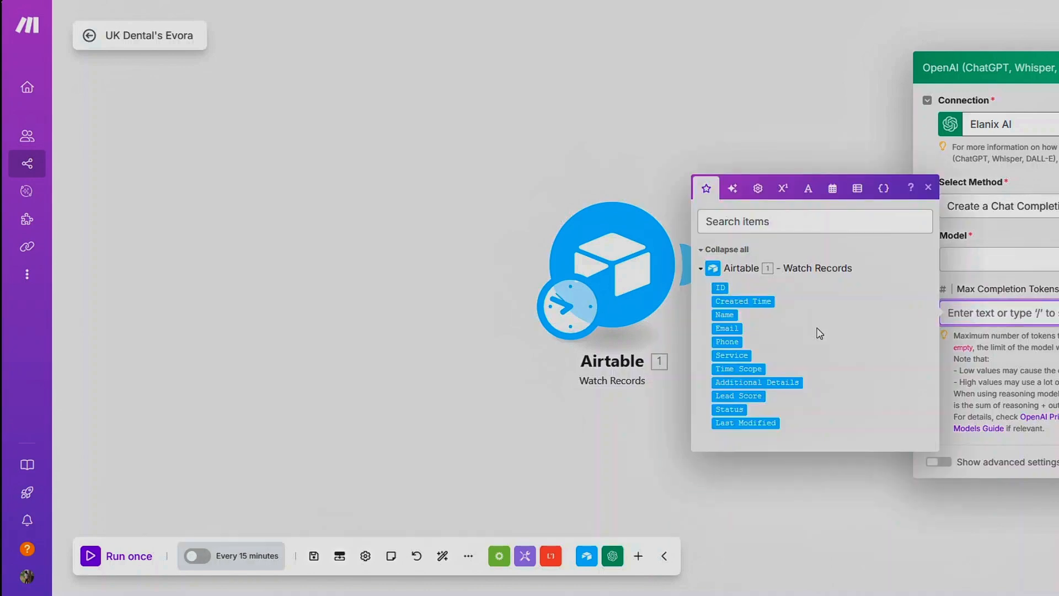
type("200")
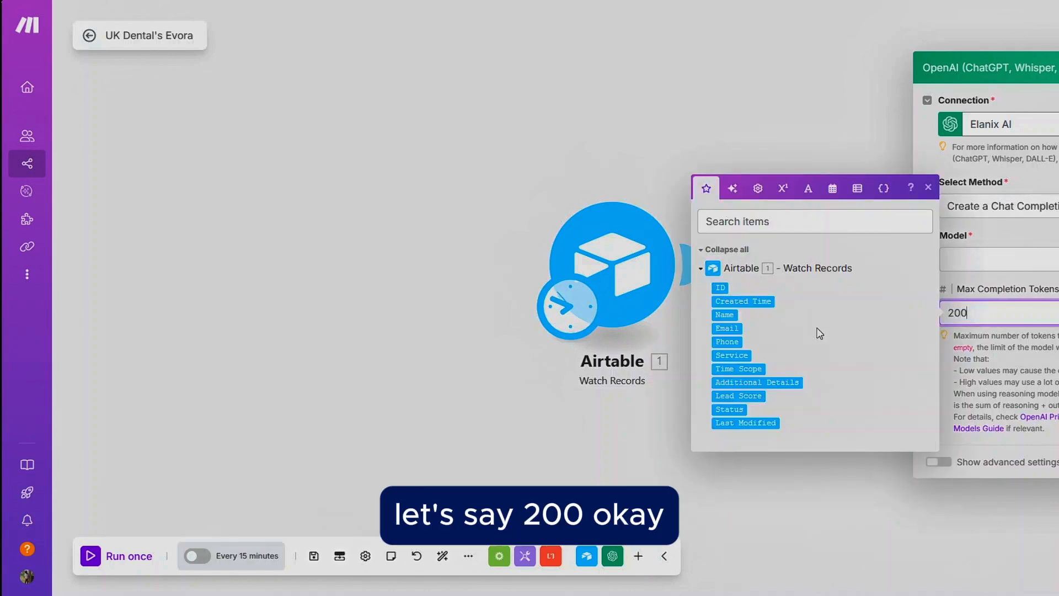
left_click(1036, 259)
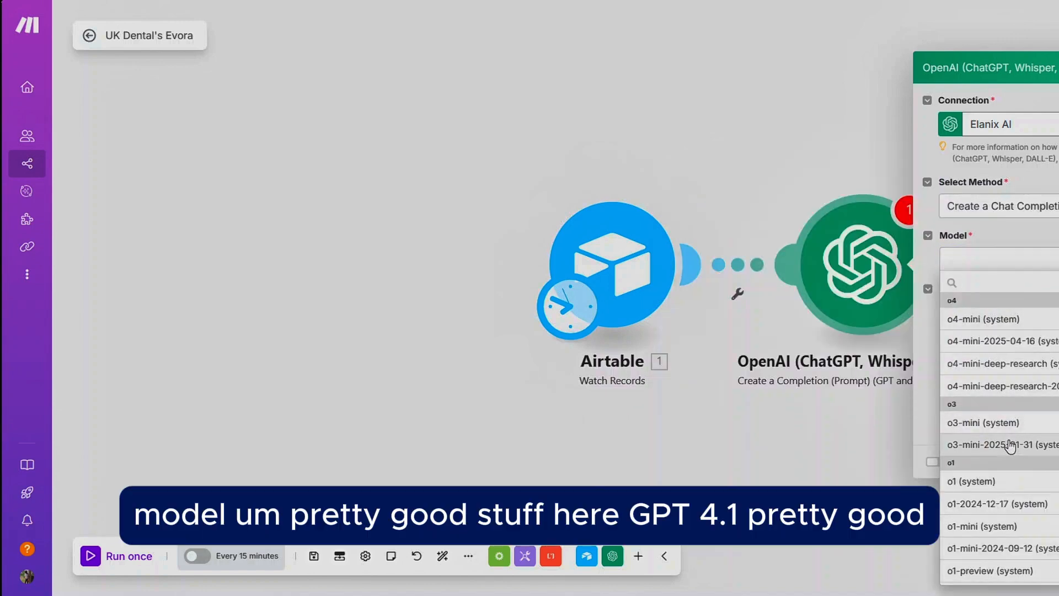
scroll(1011, 446, "down", 3)
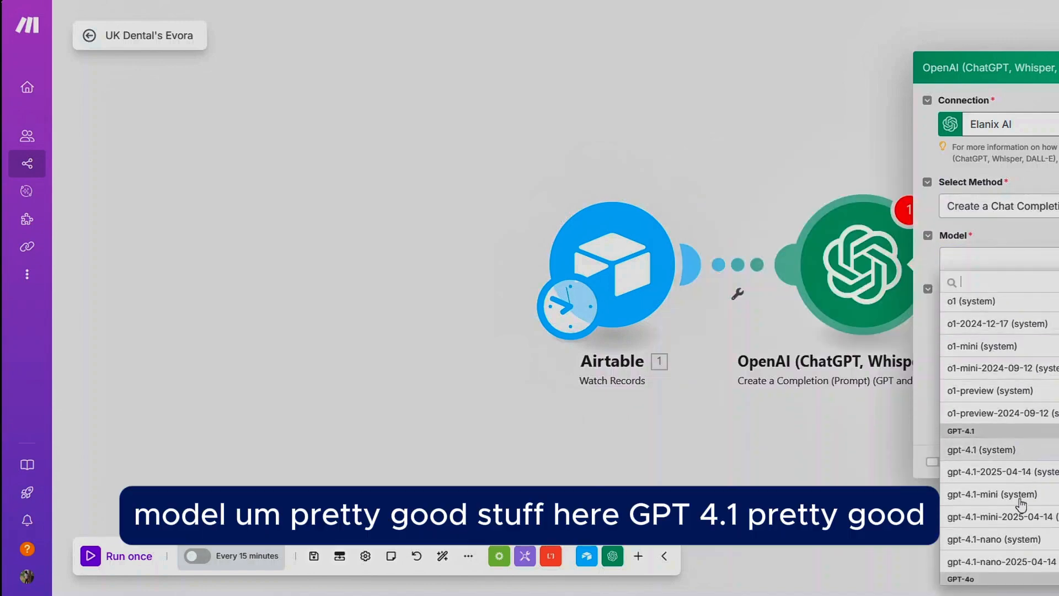
left_click(1014, 449)
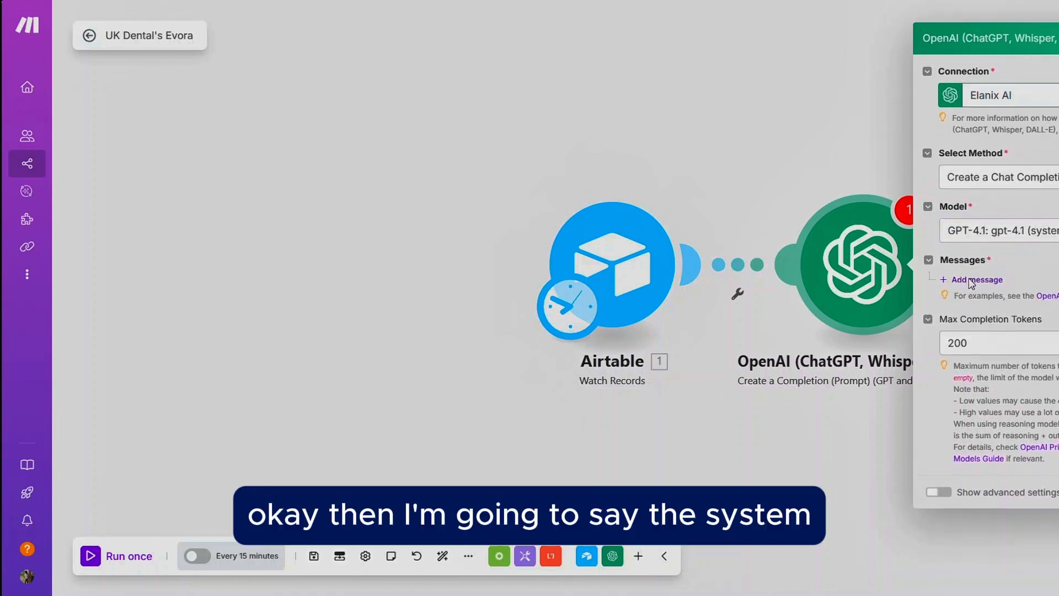
Step: Add a first message with the Developer / System role
left_click(972, 281)
left_click(980, 305)
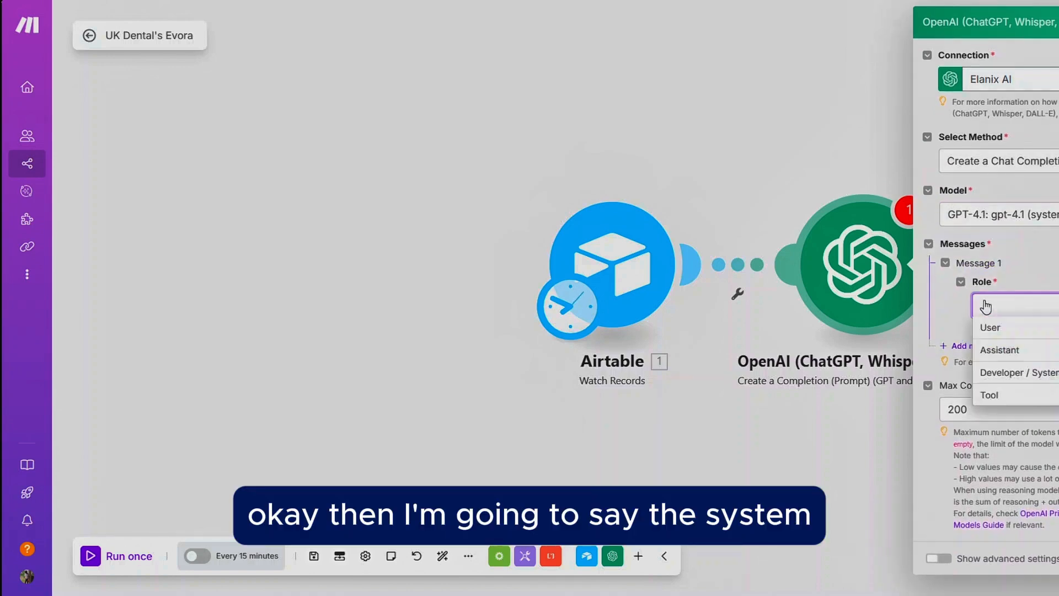
left_click(1011, 374)
Step: Write the system message casting the model as a Lead Compliance checker that scores the following leads, mentioning Medium or Bad scores
left_click(1011, 353)
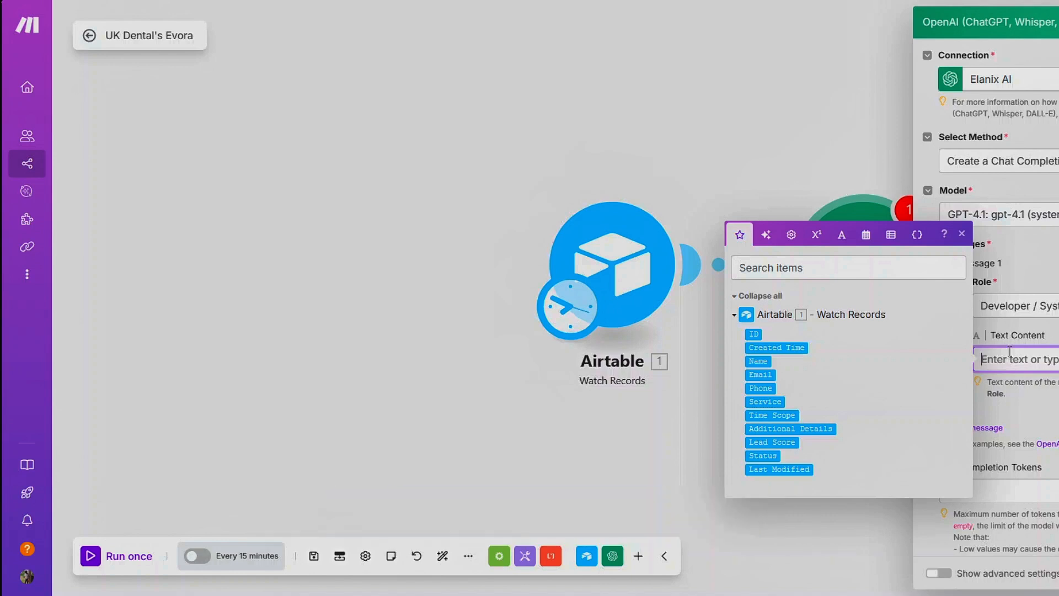
type("You are")
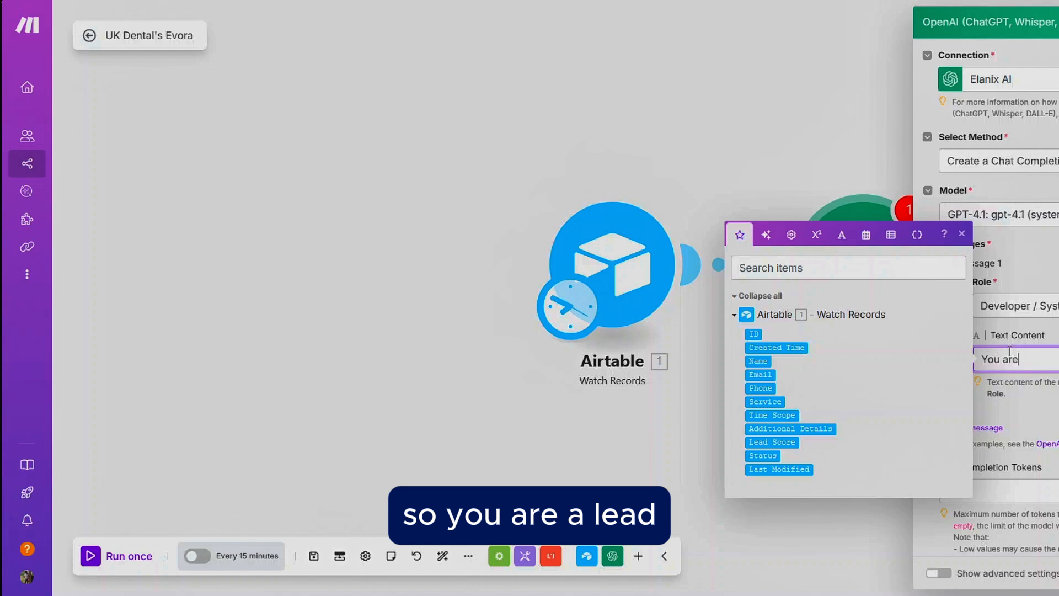
type(" a Lead c")
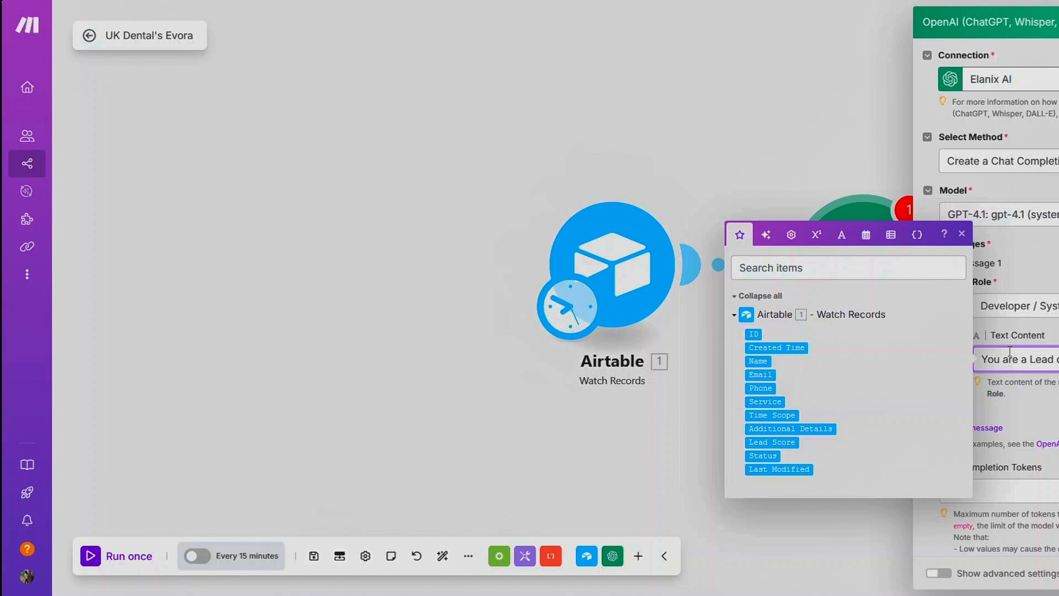
type("Com")
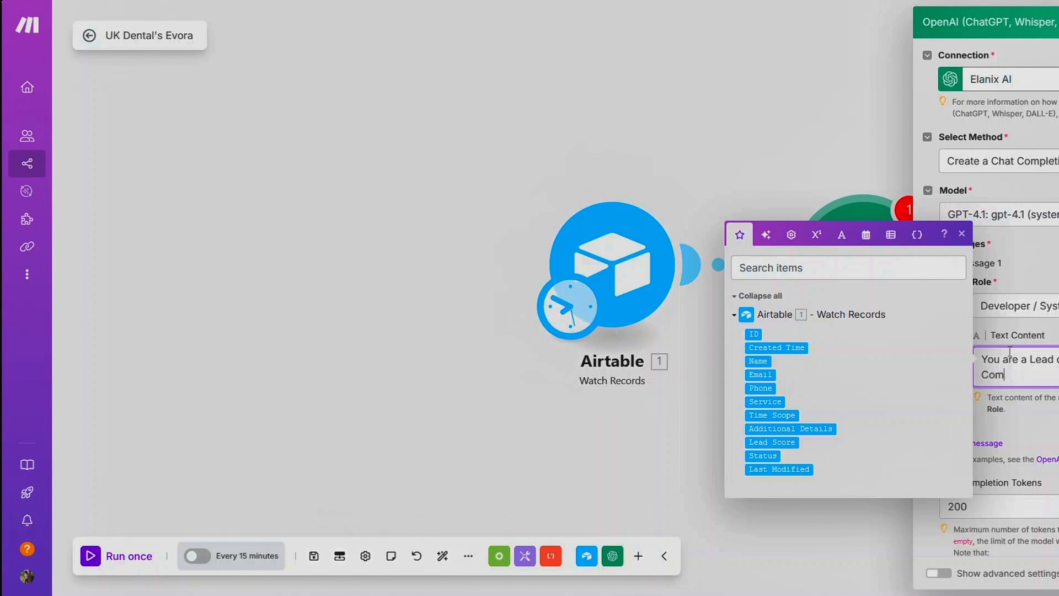
type("pliance con")
type("following Leads")
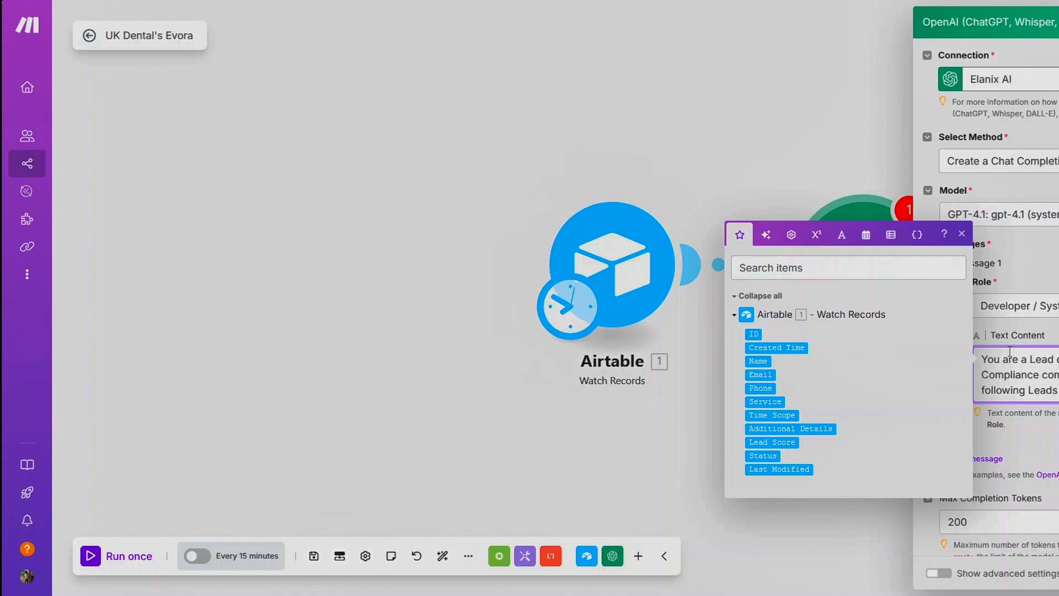
type("Medium")
type("or ")
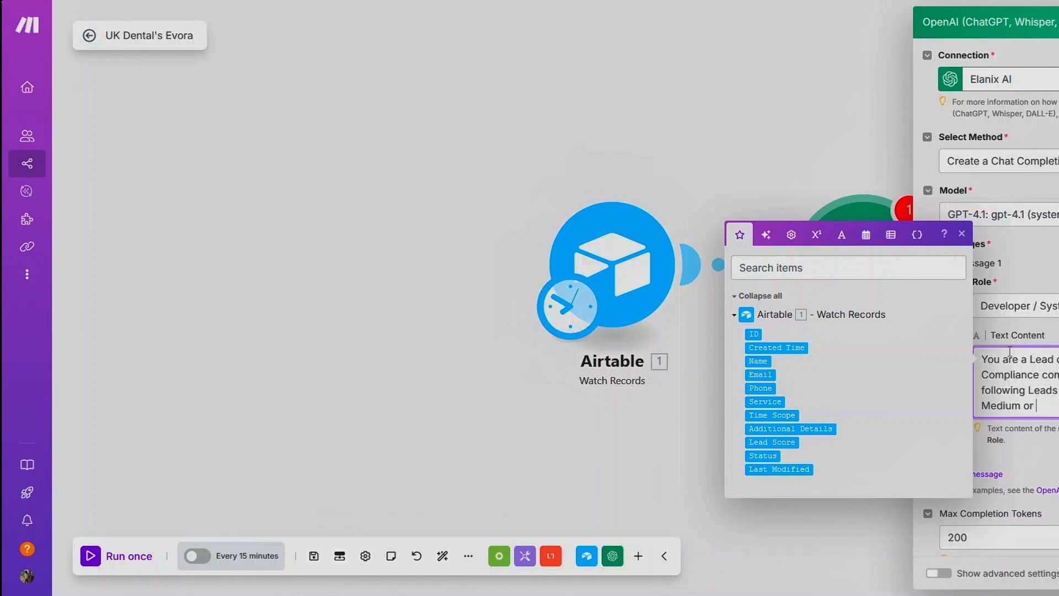
type("Bad s")
key("Return")
type("THE SCORE")
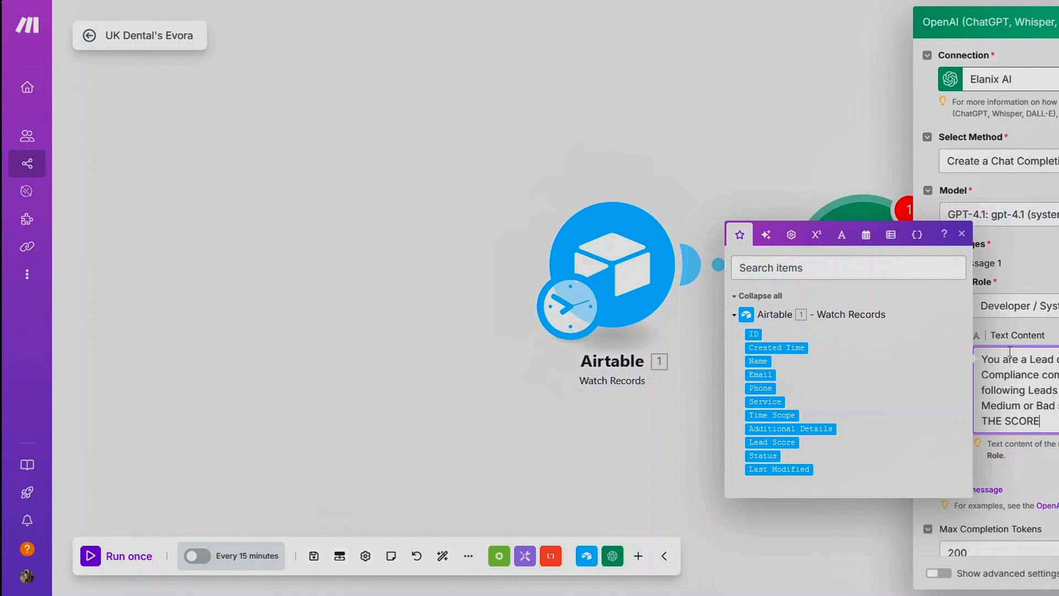
type("S. E")
left_click(1038, 469)
scroll(1039, 469, "down", 2)
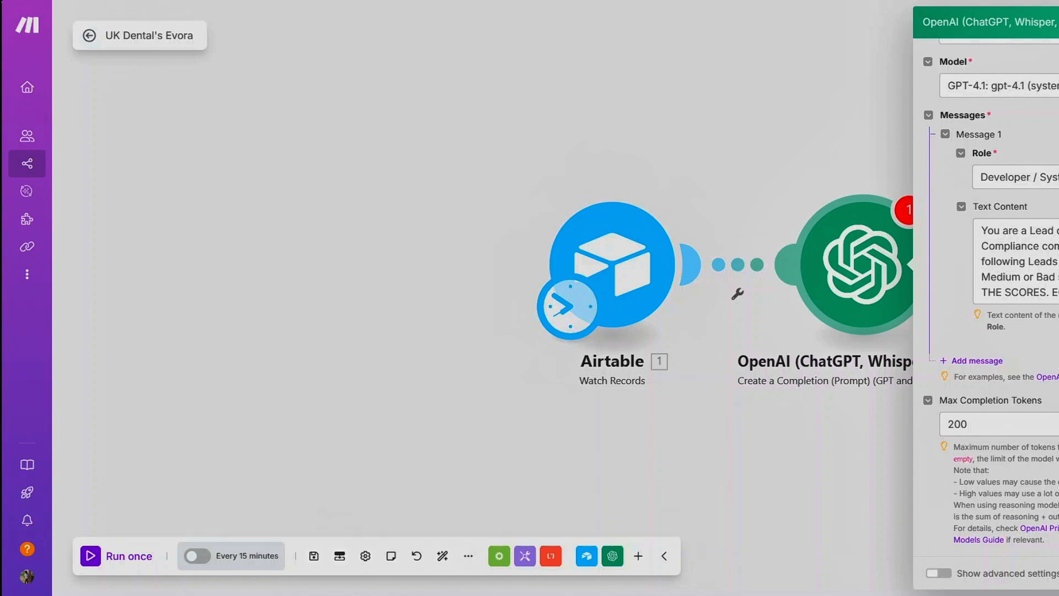
Step: Add a second message with the User role
left_click(976, 361)
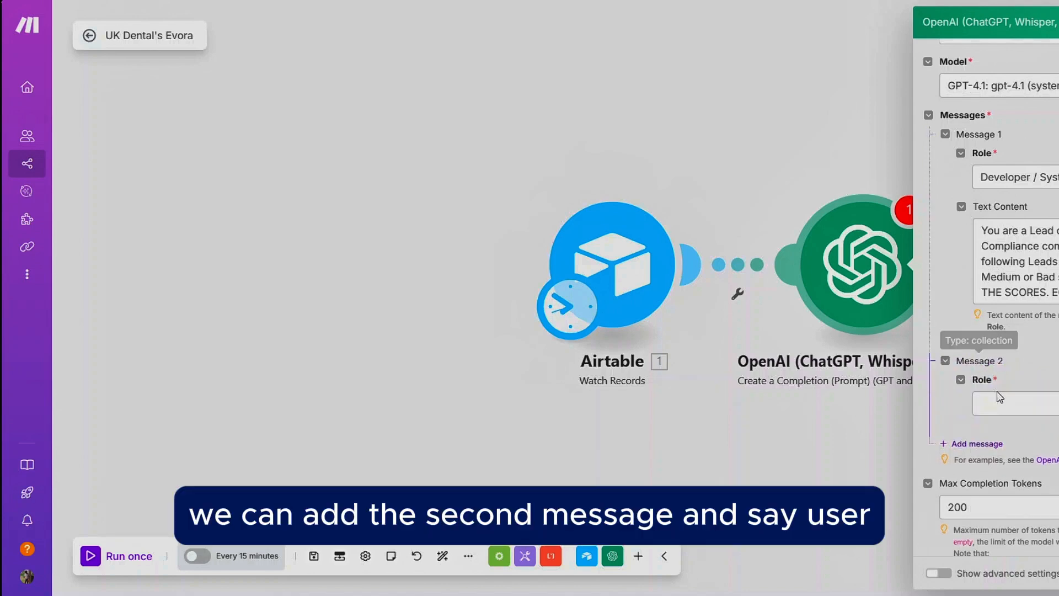
left_click(998, 401)
left_click(994, 426)
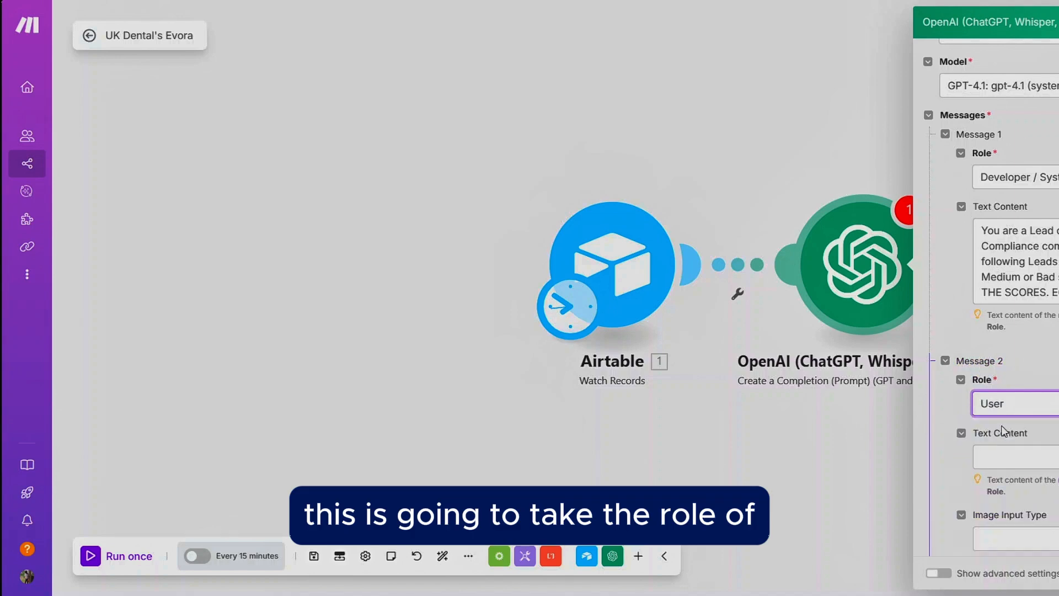
left_click(1007, 455)
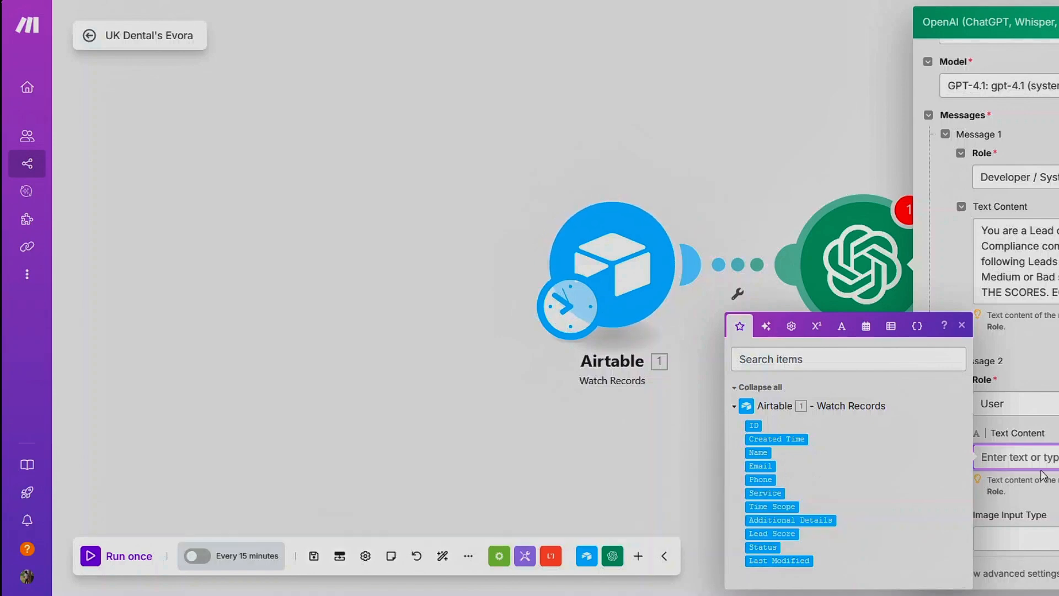
Step: Write the user message listing Client name, Service, Time scope and Additional details, inserting the Airtable Name and Service fields, then save the module
type("Cl")
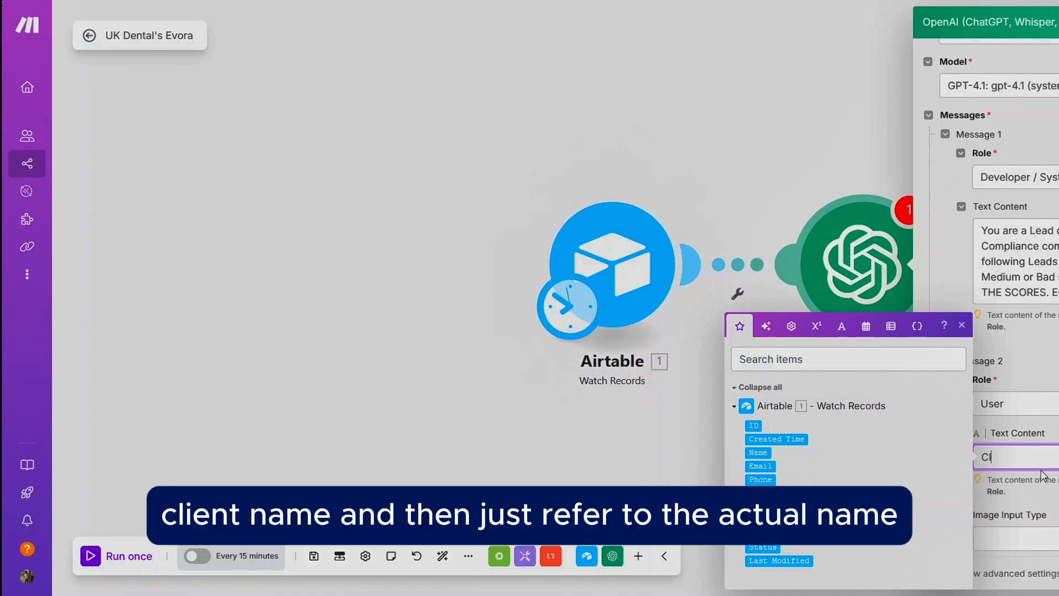
type("ient name:")
left_click(759, 452)
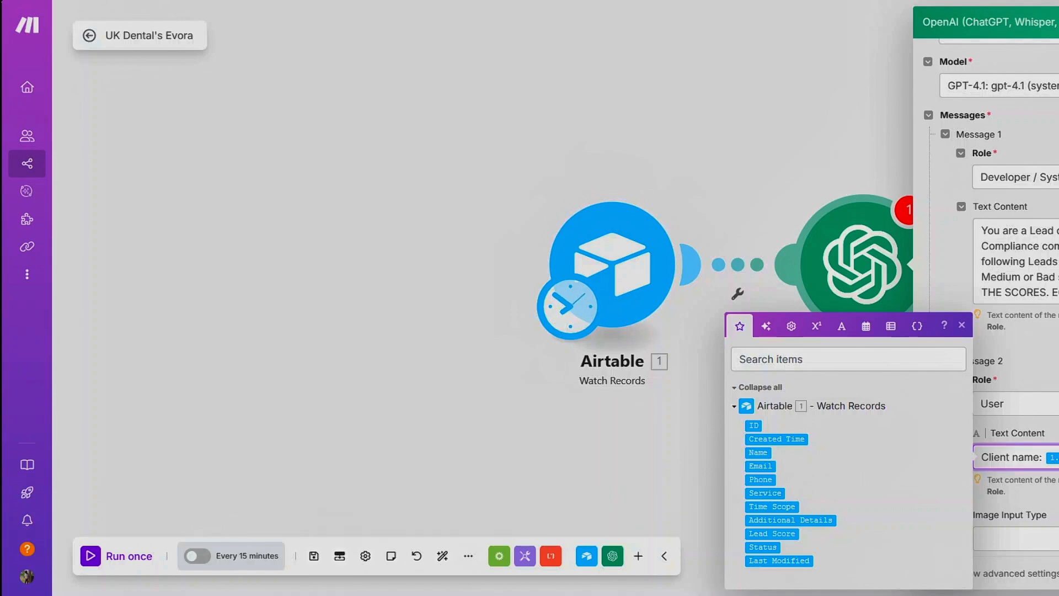
left_click(773, 493)
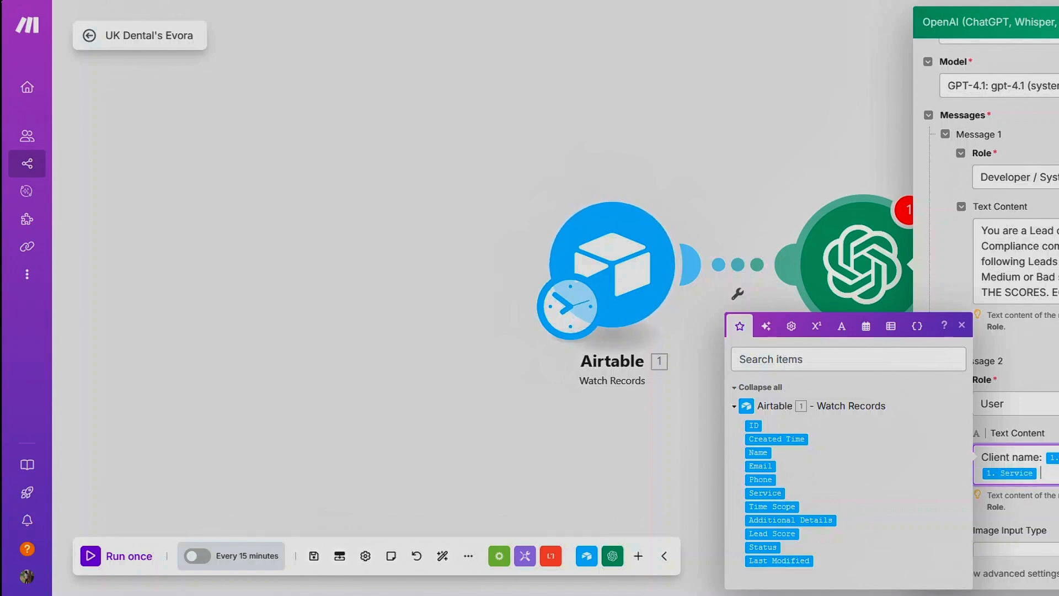
type("Tim")
key("Return")
type("Addi")
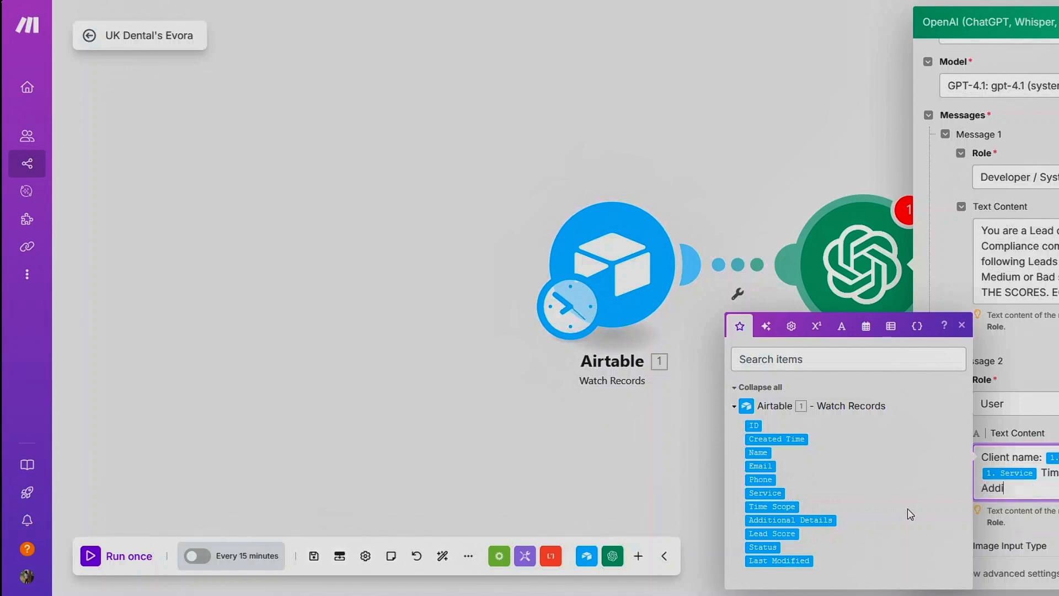
type("tional de")
type("tail")
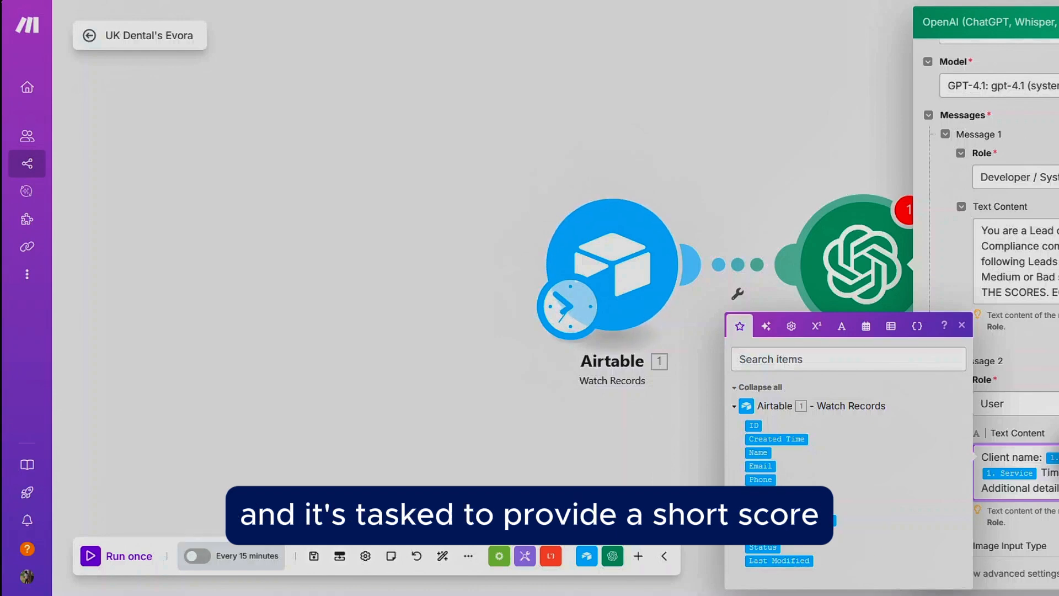
key("Escape")
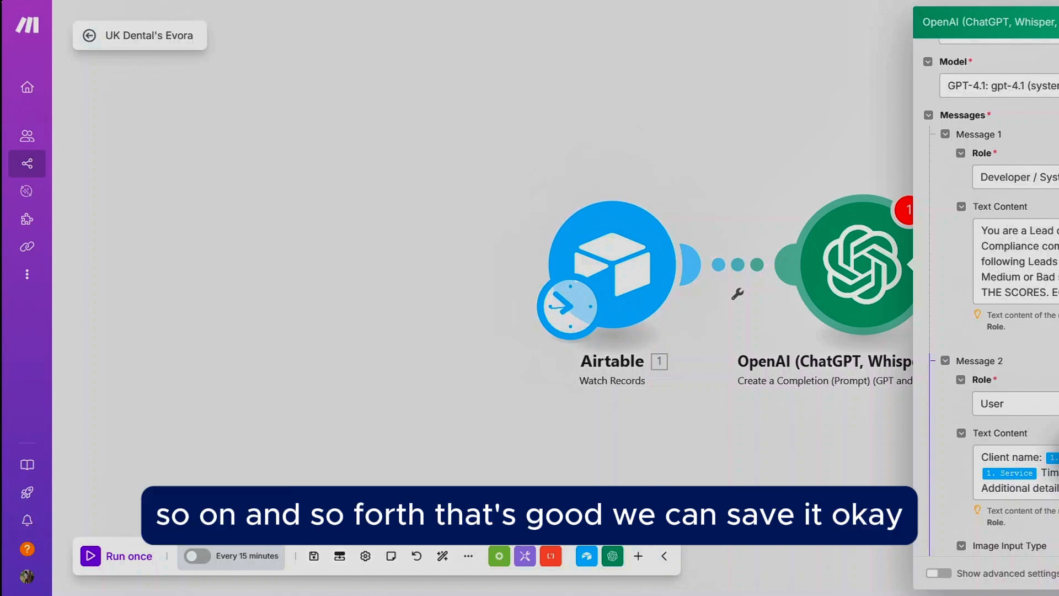
left_click(1058, 573)
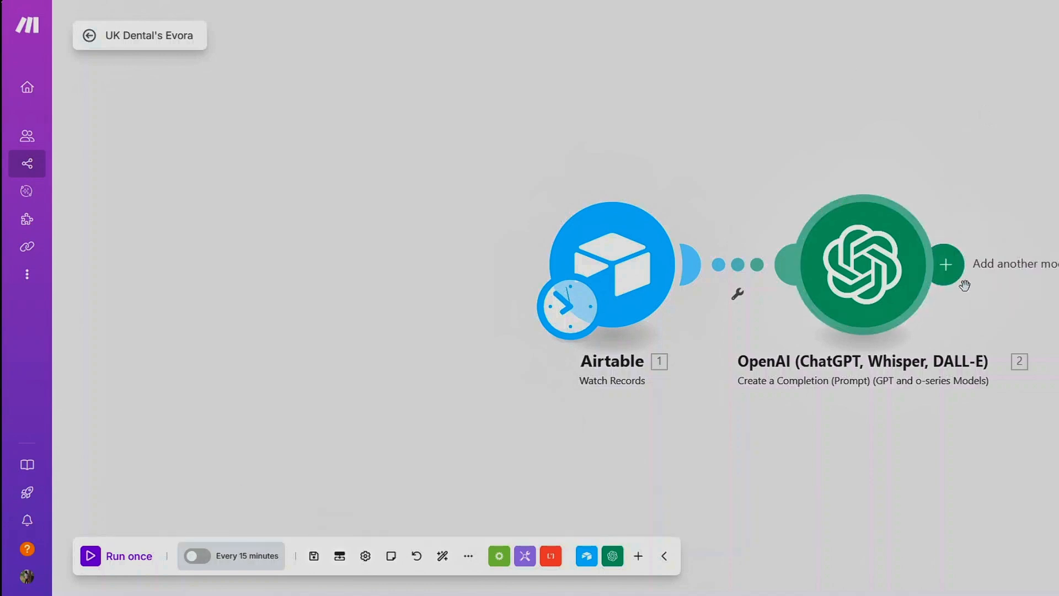
Step: Reopen the OpenAI module, append the quoted labels "Bad" and "Unqual…" to the system message, and save it
left_click(863, 290)
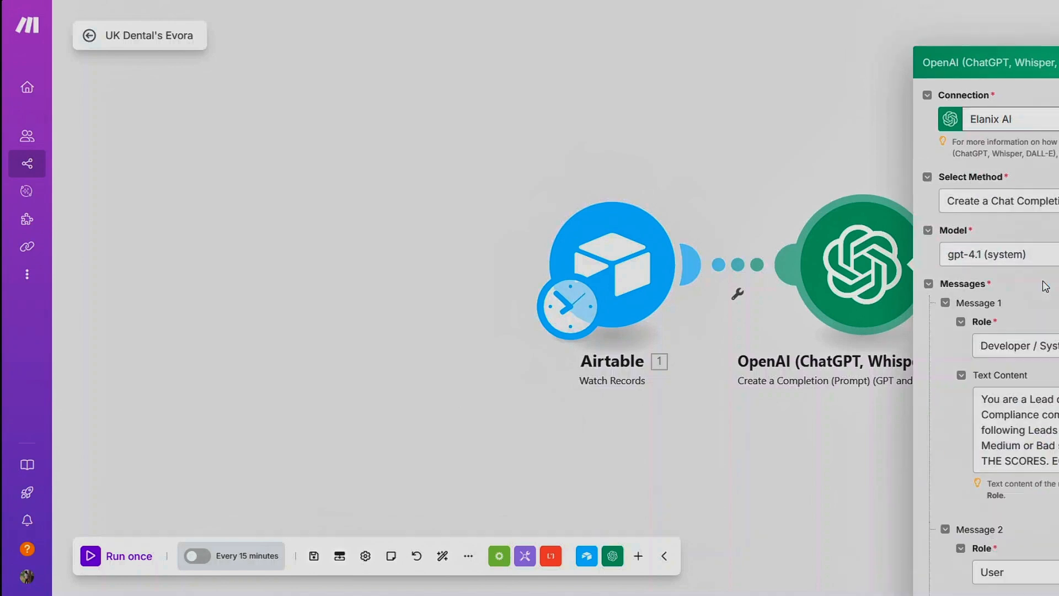
left_click(1026, 390)
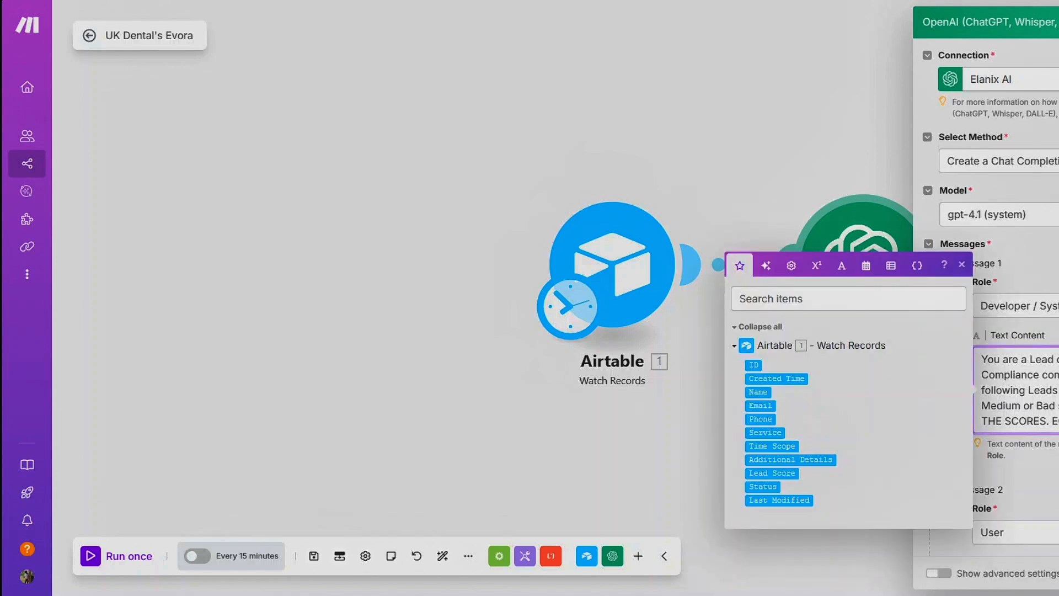
type("\"Bad\"")
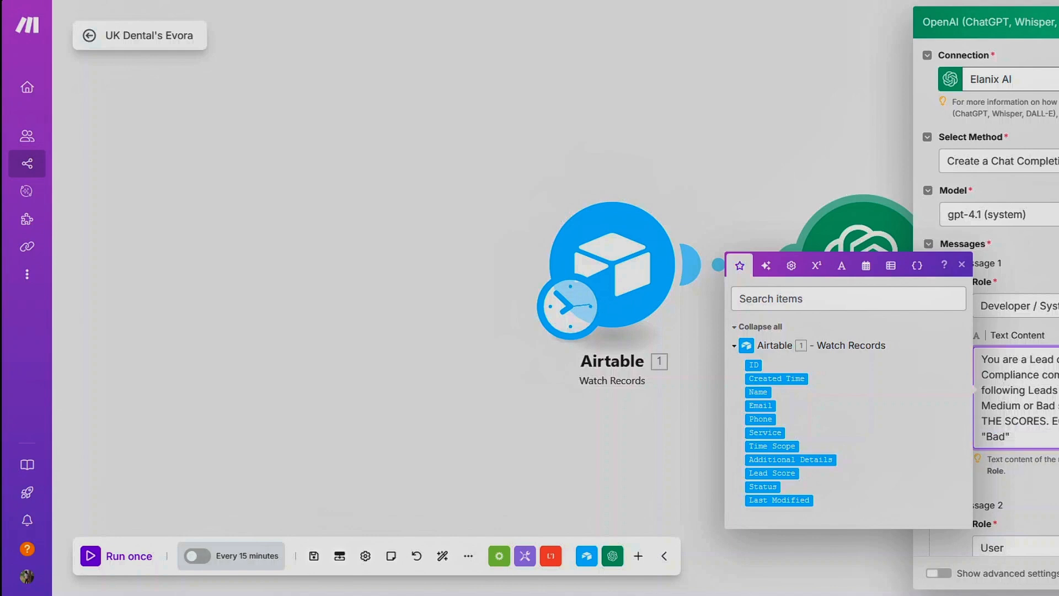
left_click(1008, 437)
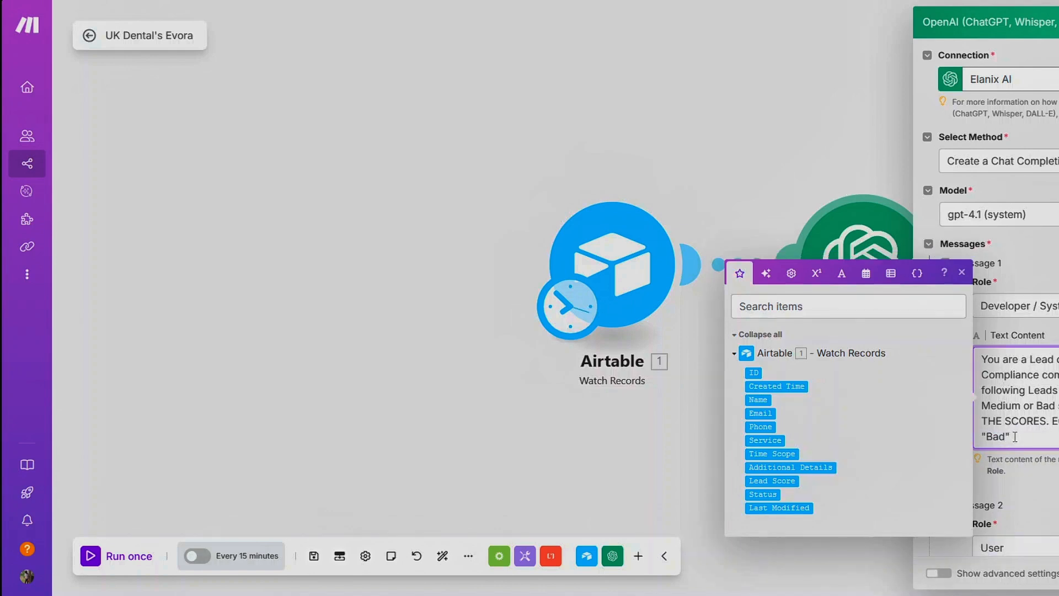
type("\"Unquali")
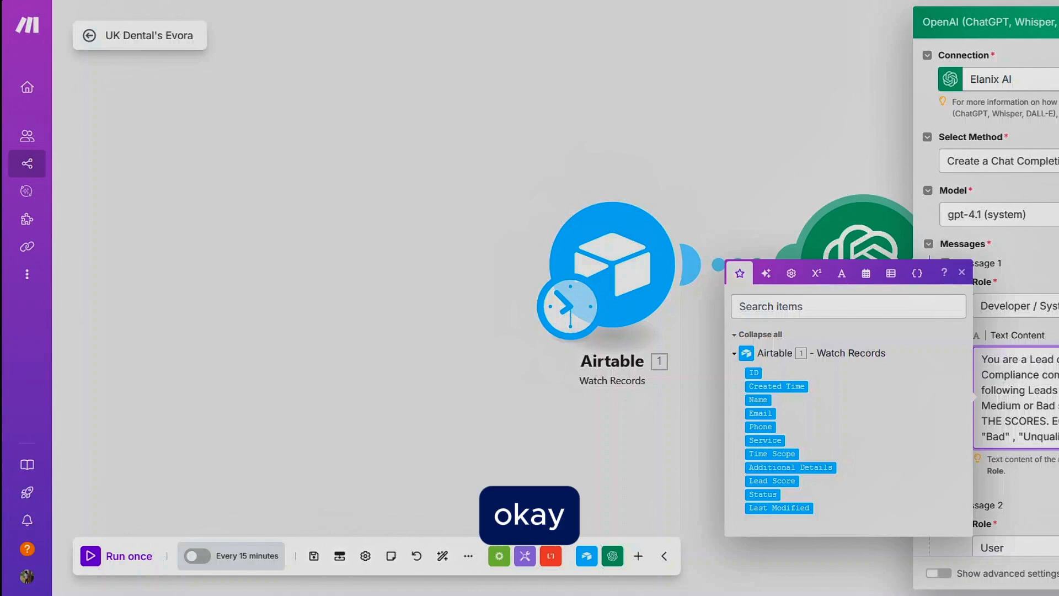
scroll(993, 353, "down", 3)
left_click(1056, 574)
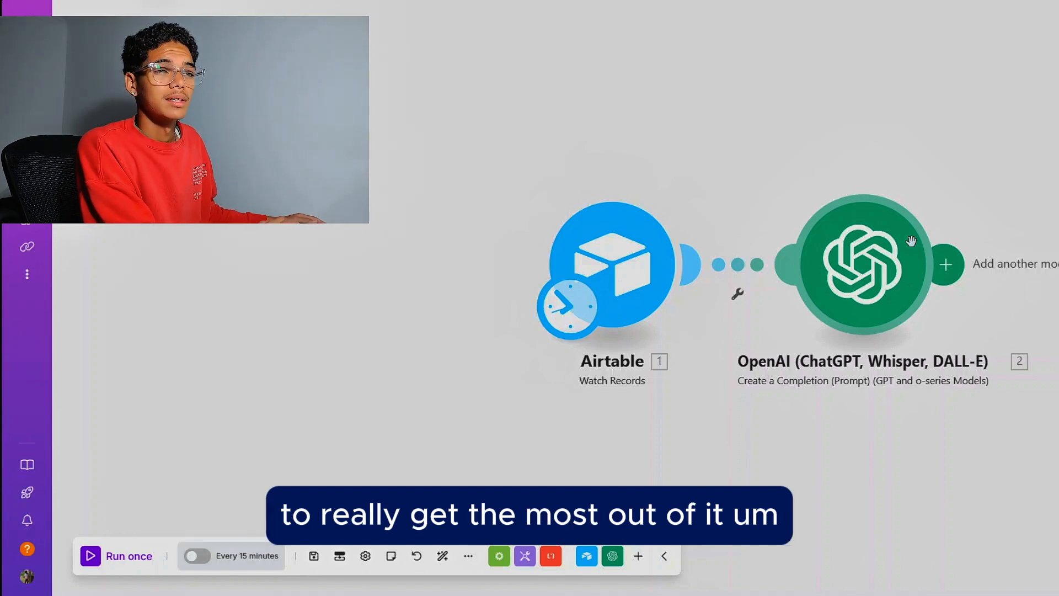
Step: Add an Airtable Update a Record module after the OpenAI module
left_click(946, 264)
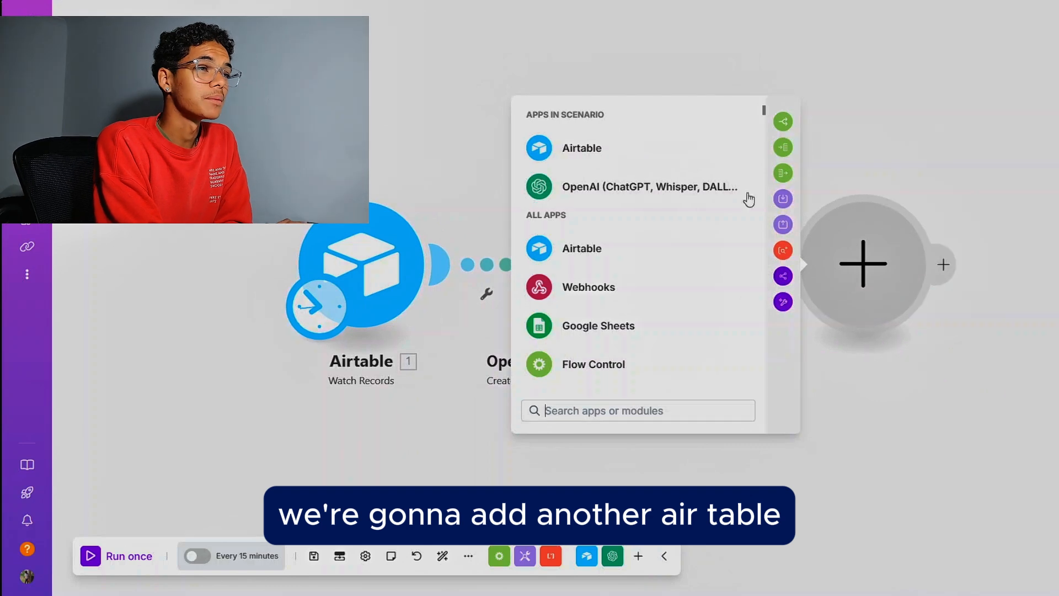
left_click(747, 156)
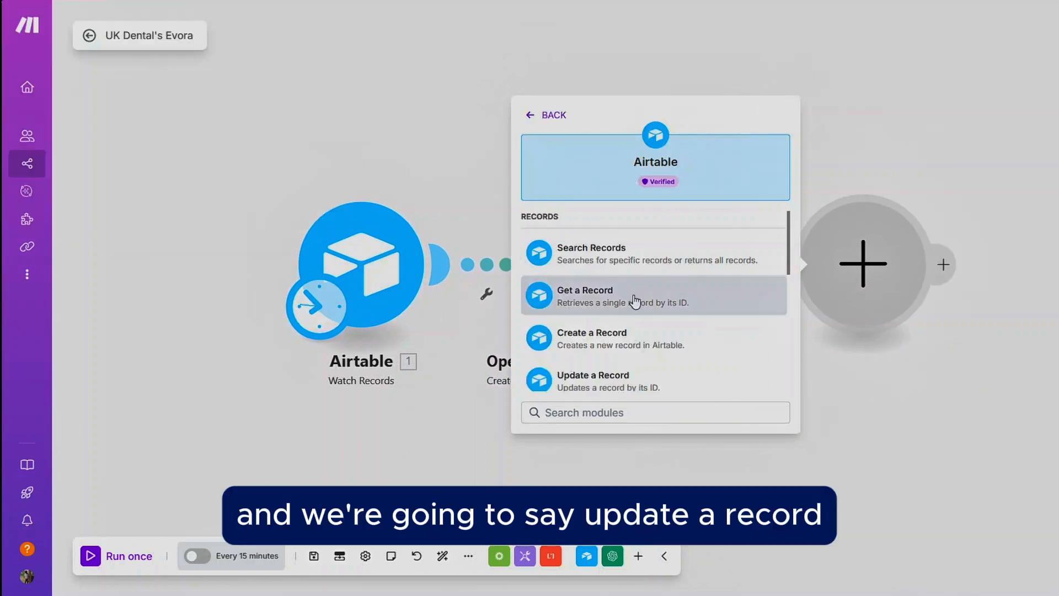
left_click(637, 379)
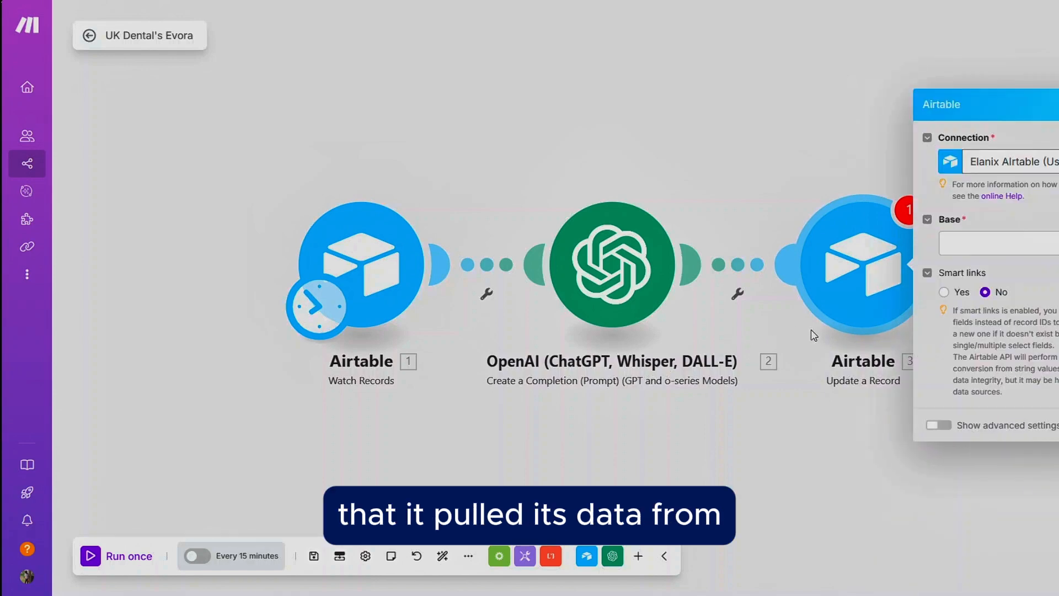
Step: Set the update module's base to UK Dental's Evora and its table to Form Leads
left_click(971, 244)
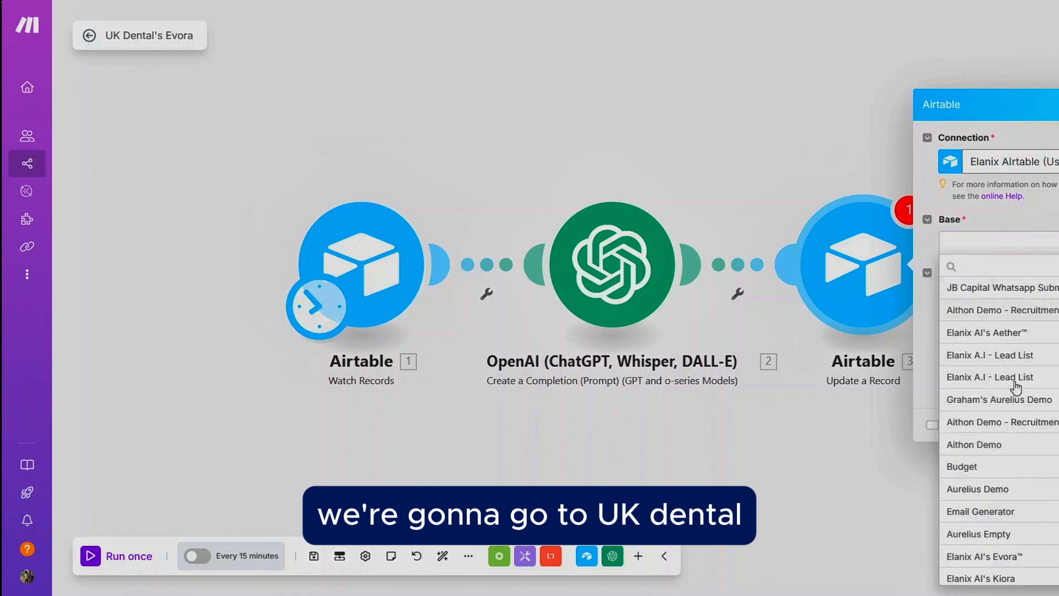
scroll(1009, 546, "down", 4)
left_click(1010, 574)
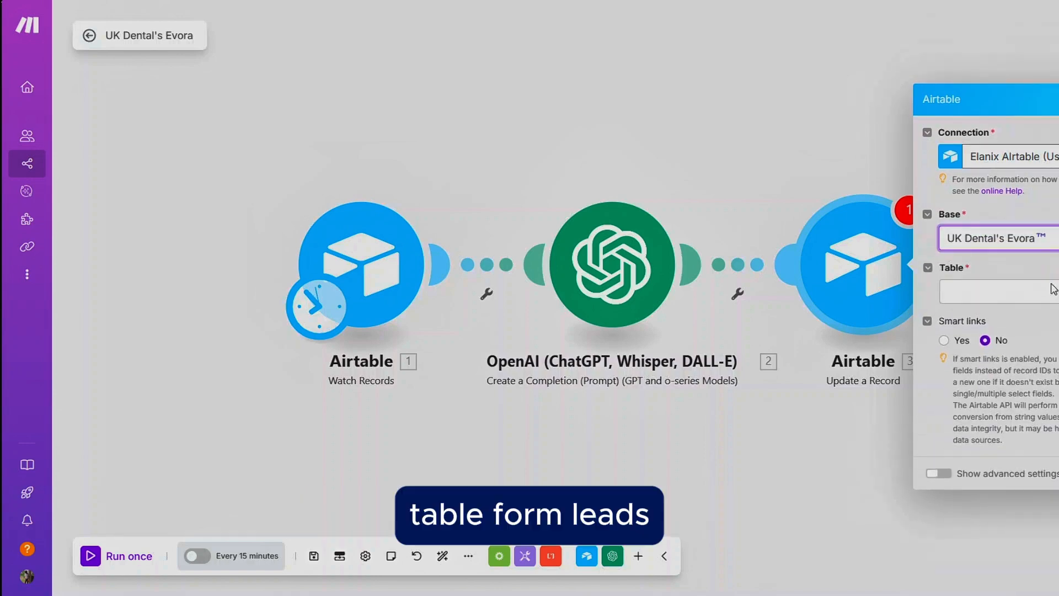
left_click(1044, 286)
left_click(1004, 292)
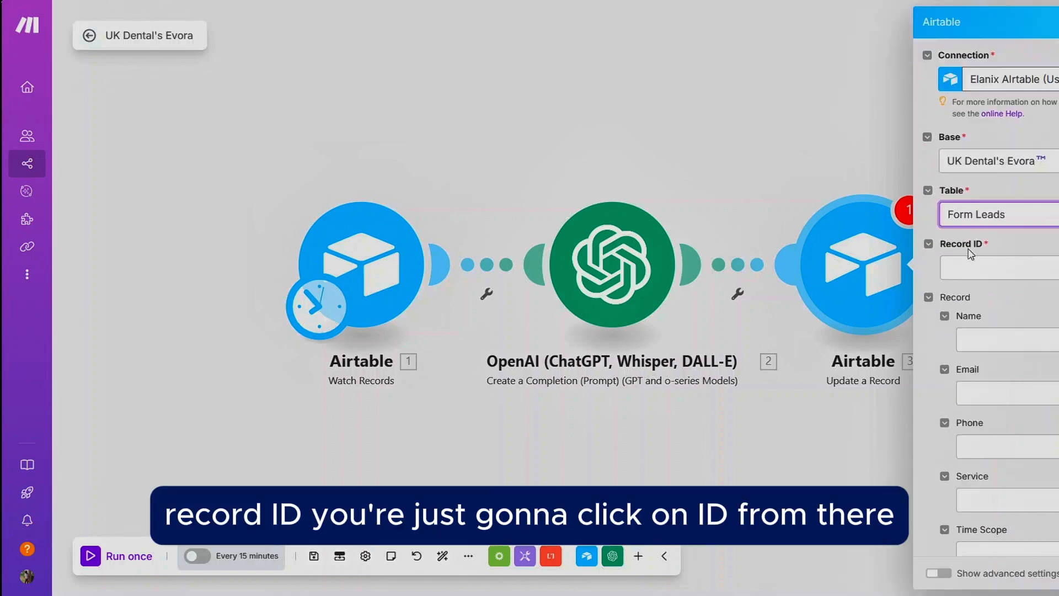
Step: Map the Record ID field to the ID from the Airtable Watch Records trigger
left_click(971, 259)
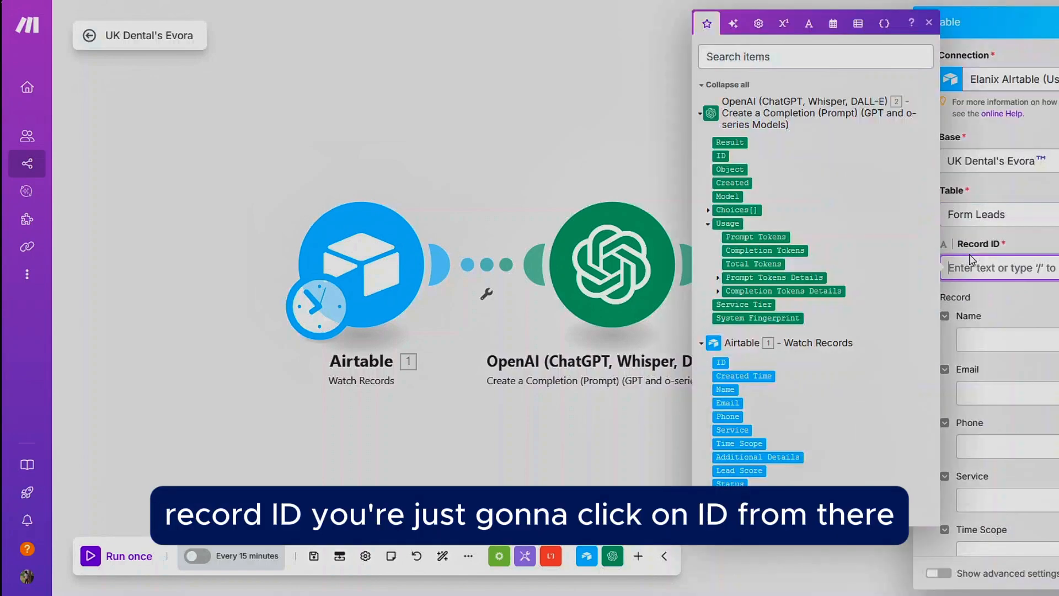
left_click(721, 362)
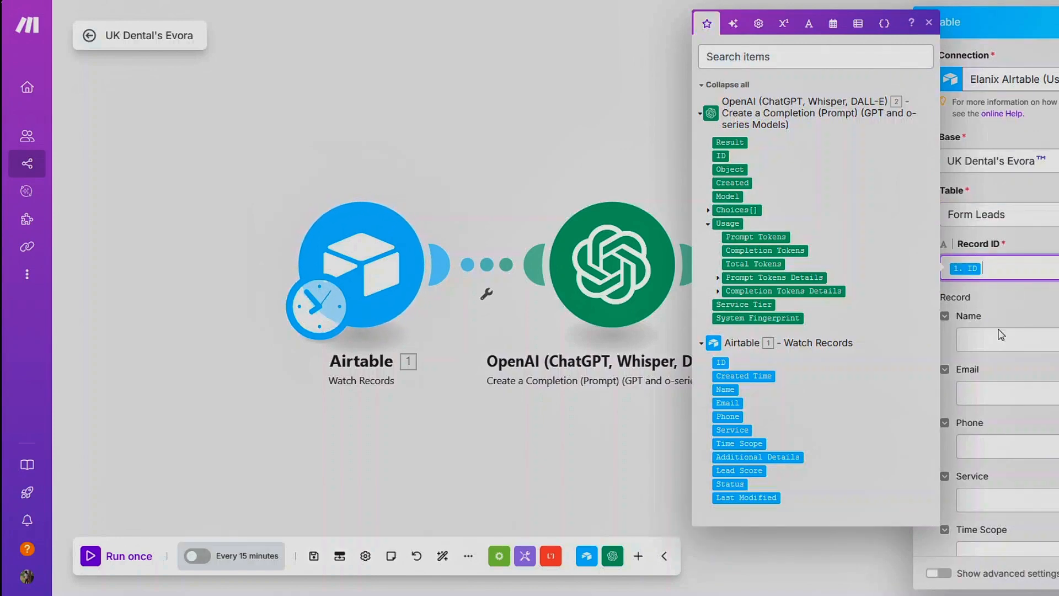
left_click(1002, 338)
scroll(1045, 410, "down", 2)
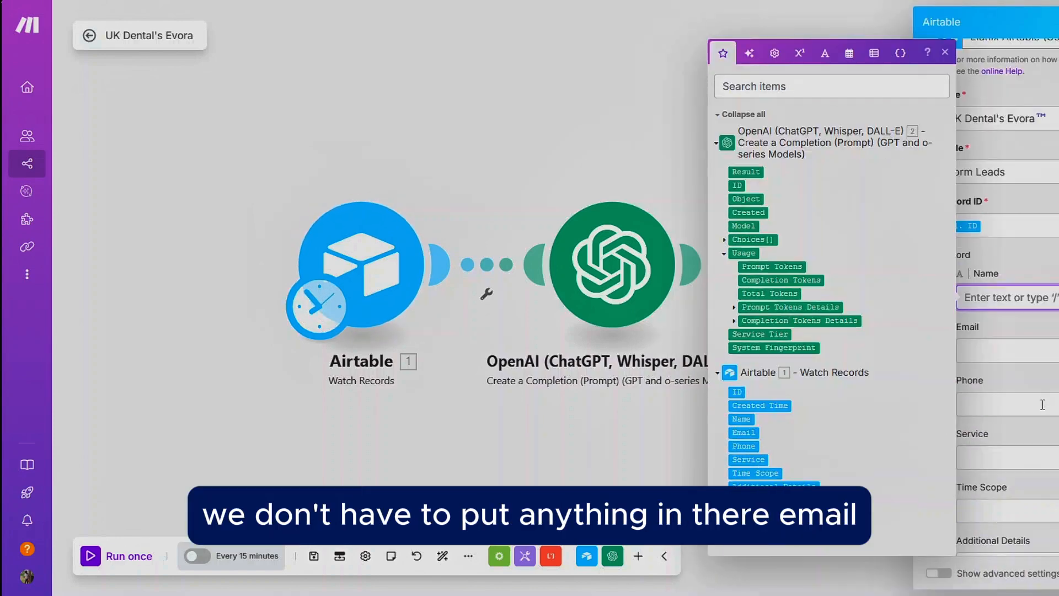
left_click(1017, 332)
scroll(1017, 334, "down", 1)
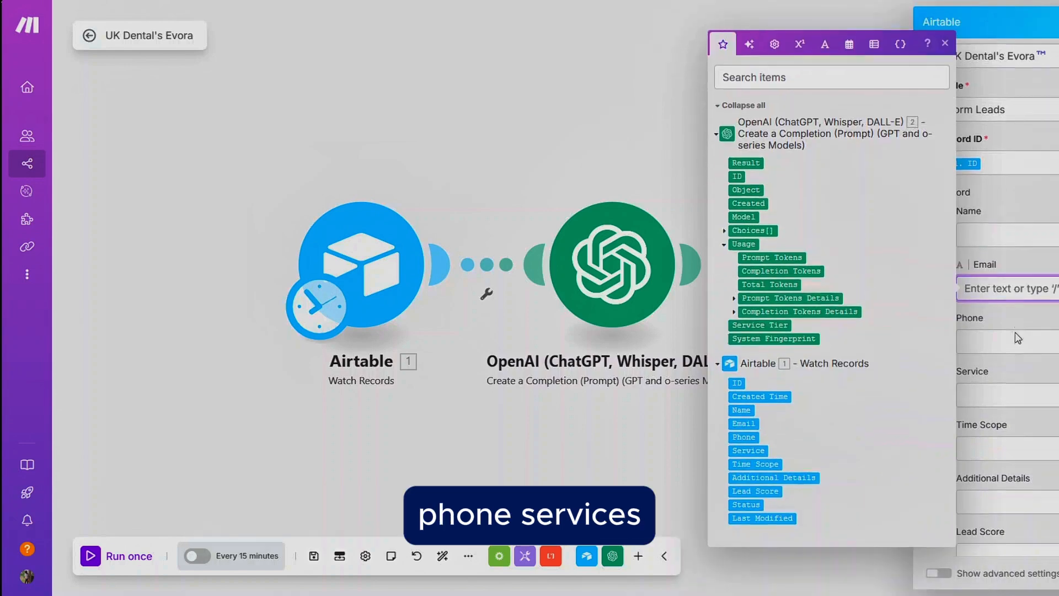
left_click(1016, 332)
scroll(1014, 330, "down", 1)
left_click(1048, 303)
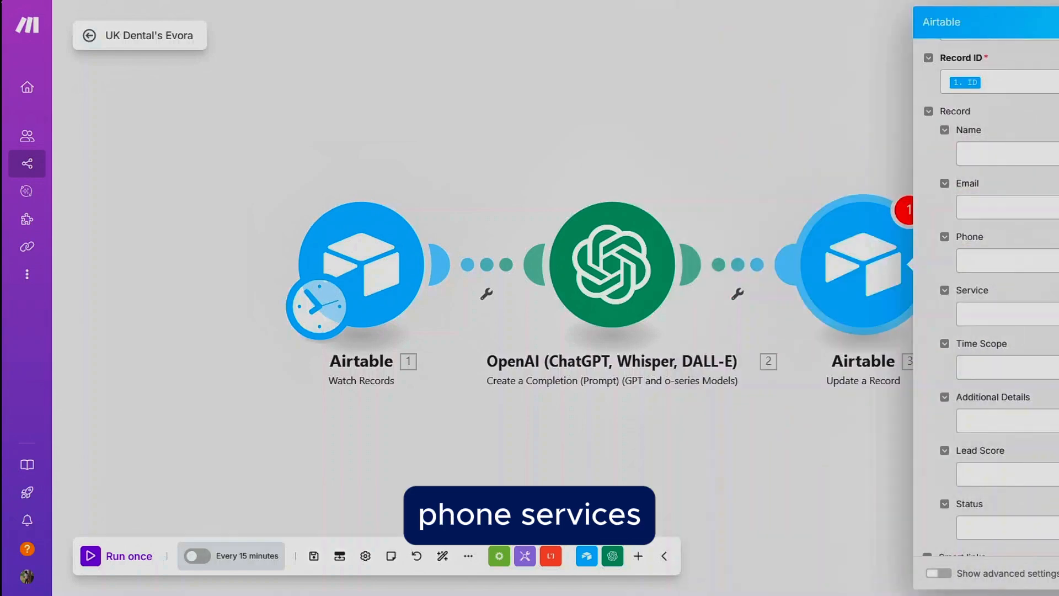
scroll(1048, 325, "down", 2)
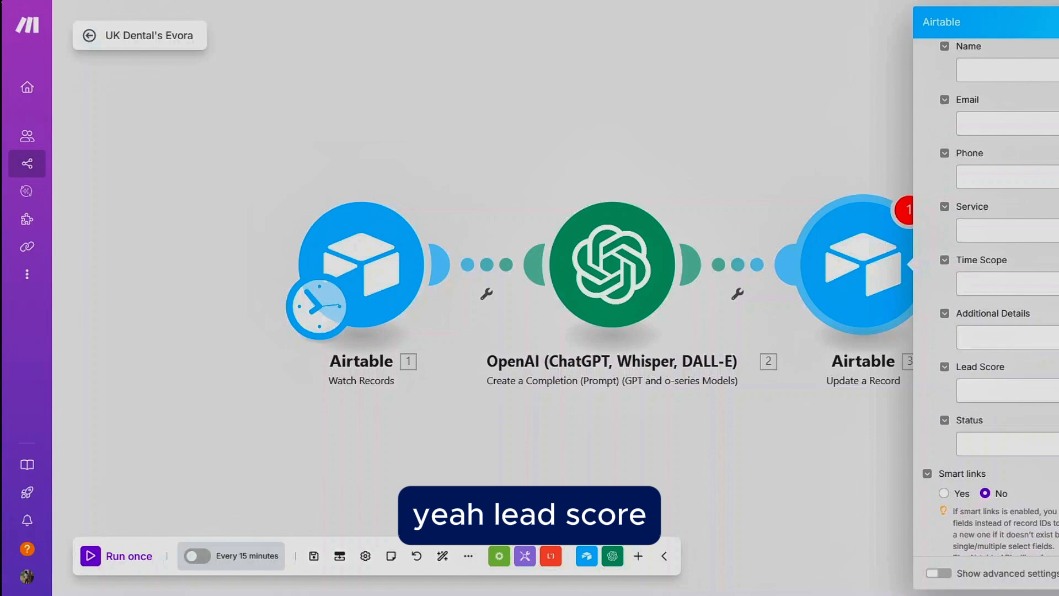
Step: Map the Lead Score field to the Result output of the OpenAI module
left_click(1027, 391)
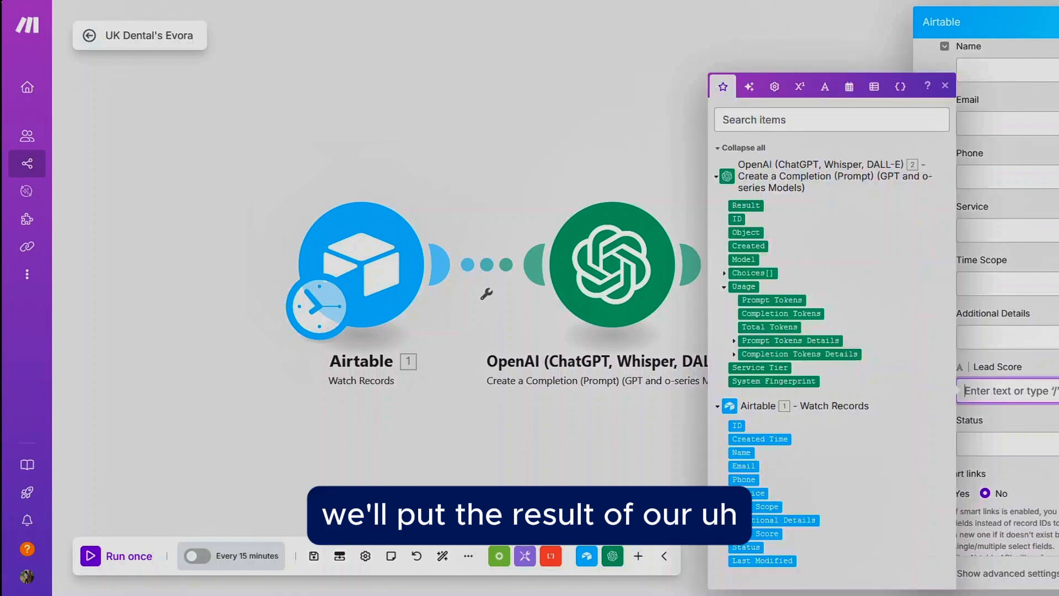
left_click(746, 206)
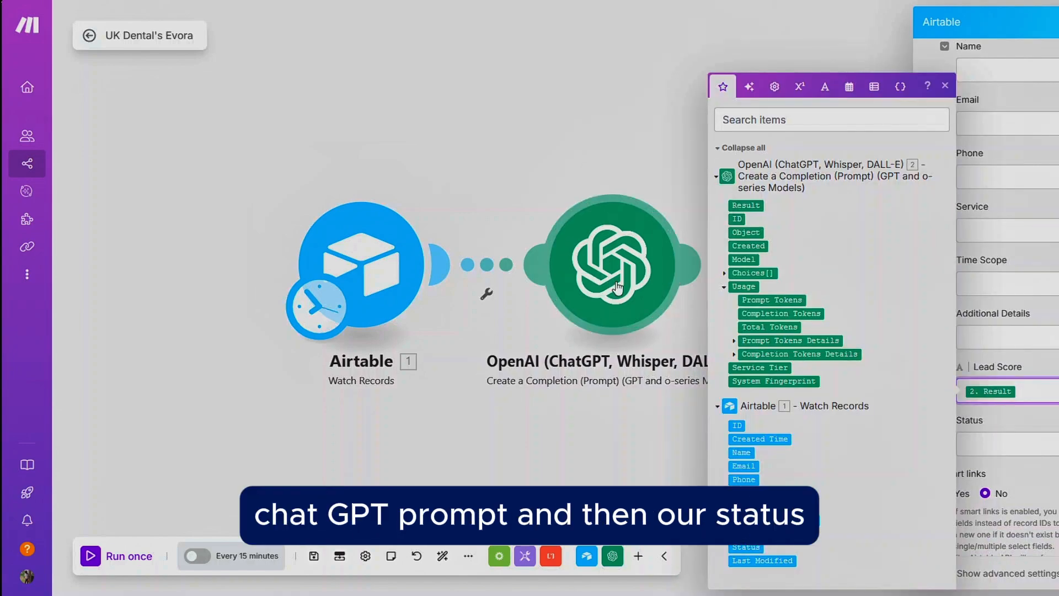
scroll(1020, 331, "down", 1)
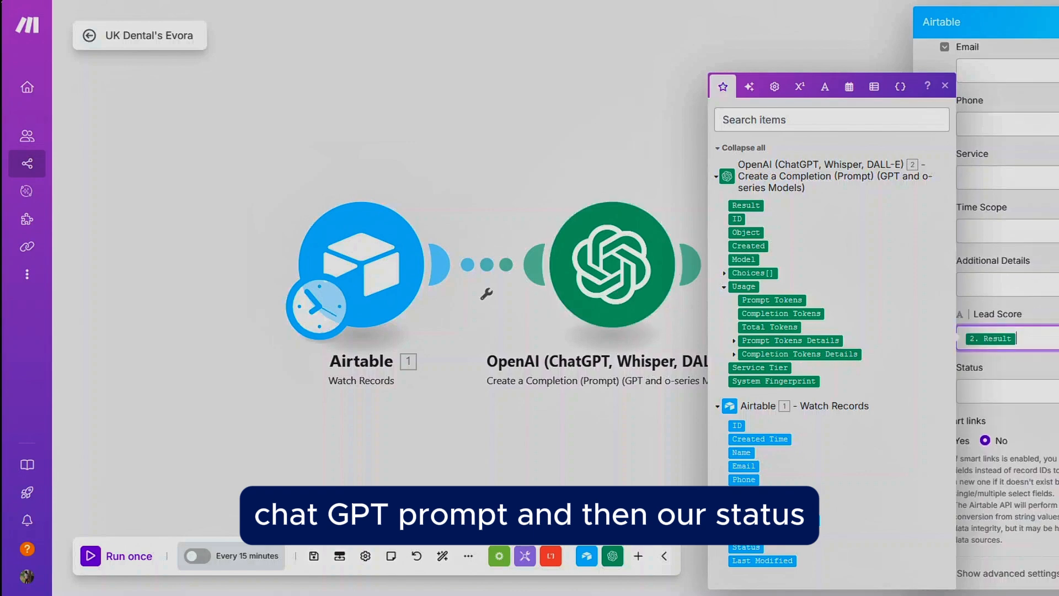
left_click(1049, 391)
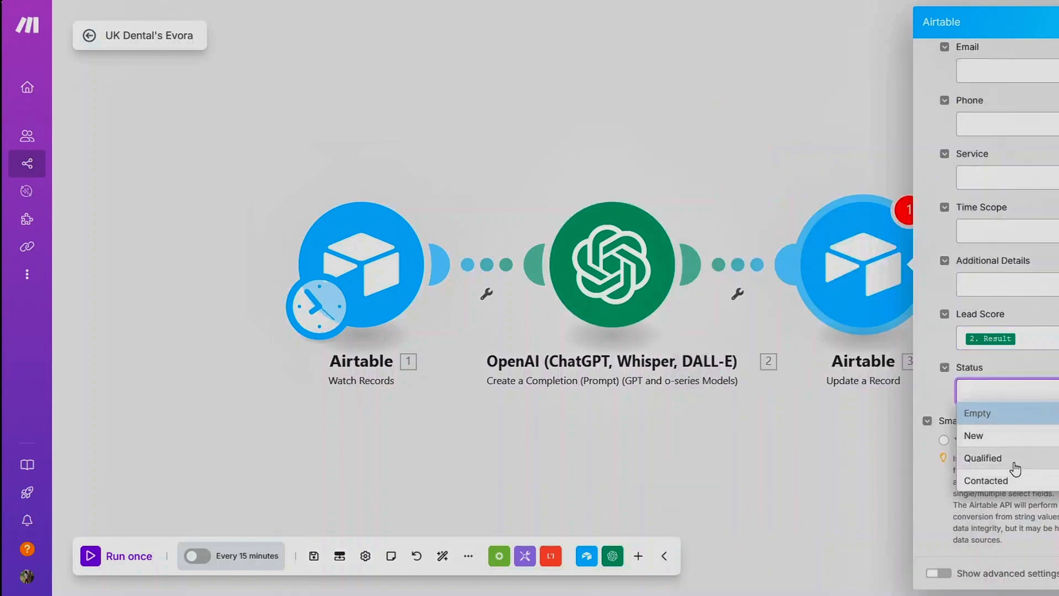
left_click(1026, 365)
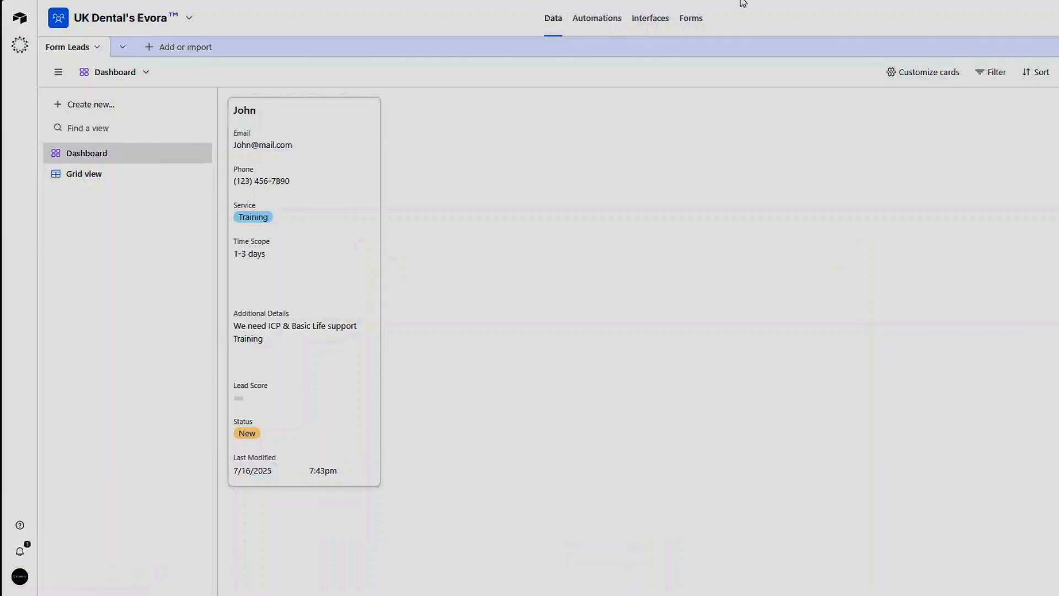
Step: In the Airtable Form Leads grid view, add a Proccesed option to the Status field
left_click(104, 174)
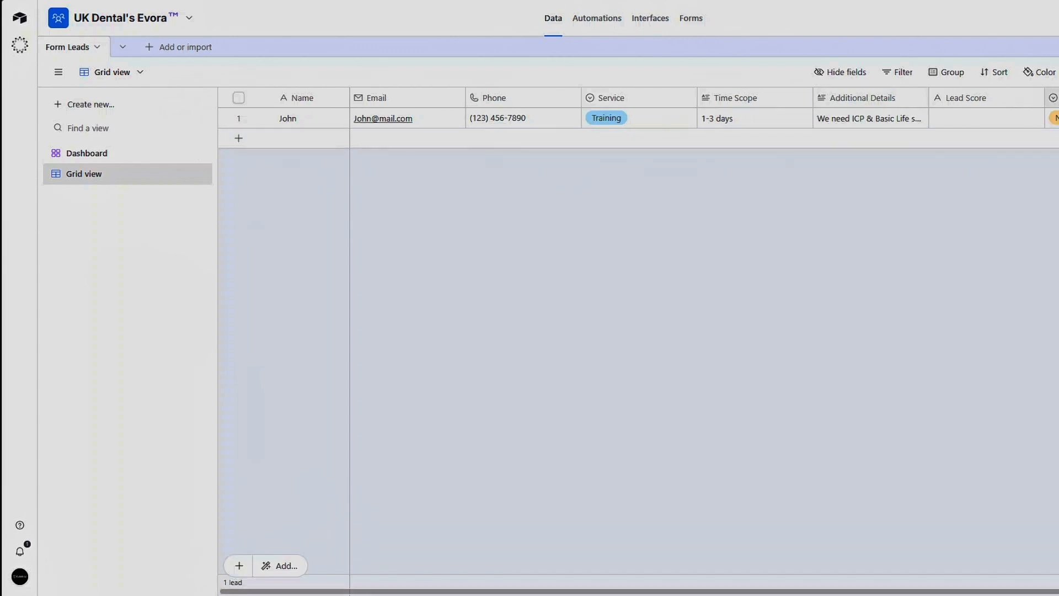
right_click(1051, 98)
left_click(1023, 135)
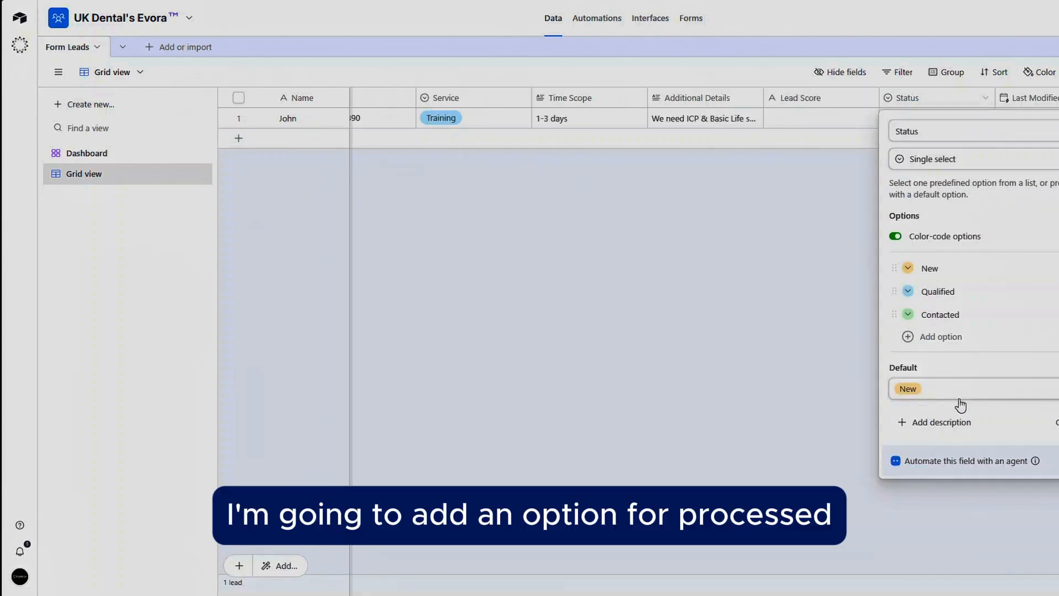
left_click(922, 337)
type("P")
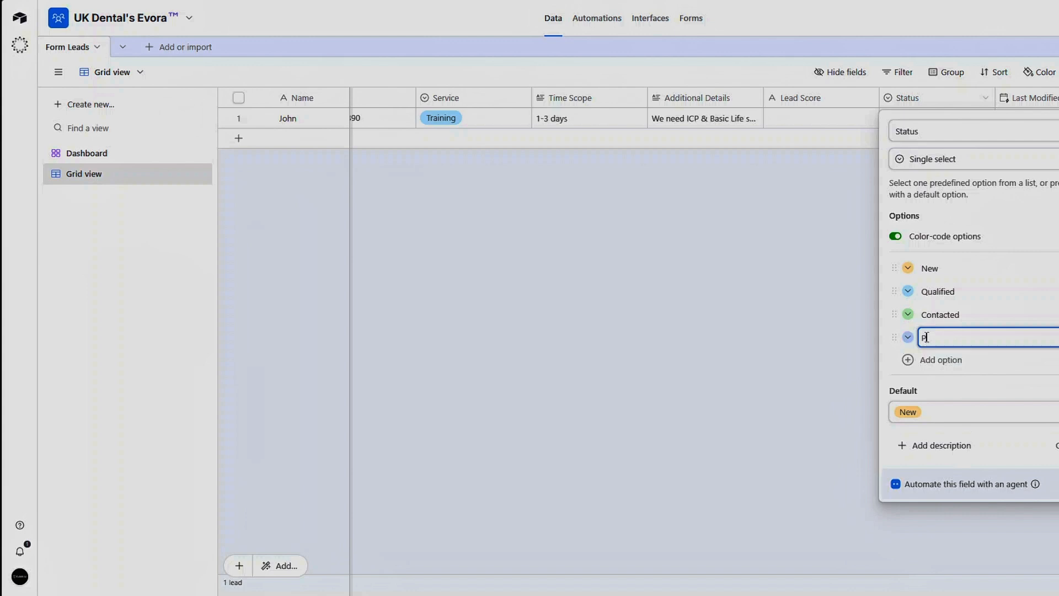
type("roccesed")
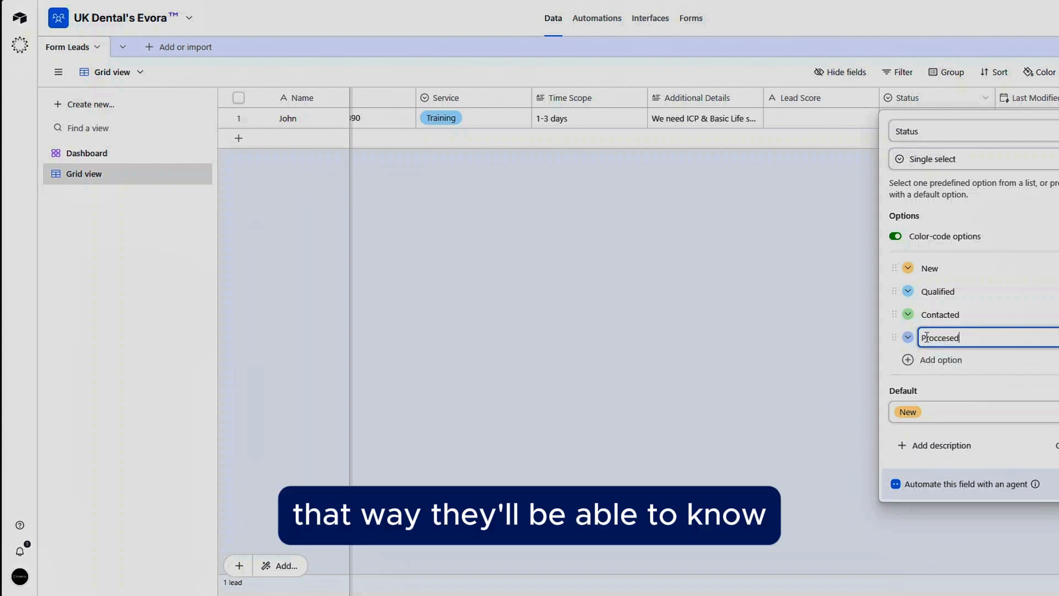
Step: Color the Proccesed option purple, move it directly below New, and save the Status field
left_click_drag(895, 337, 894, 305)
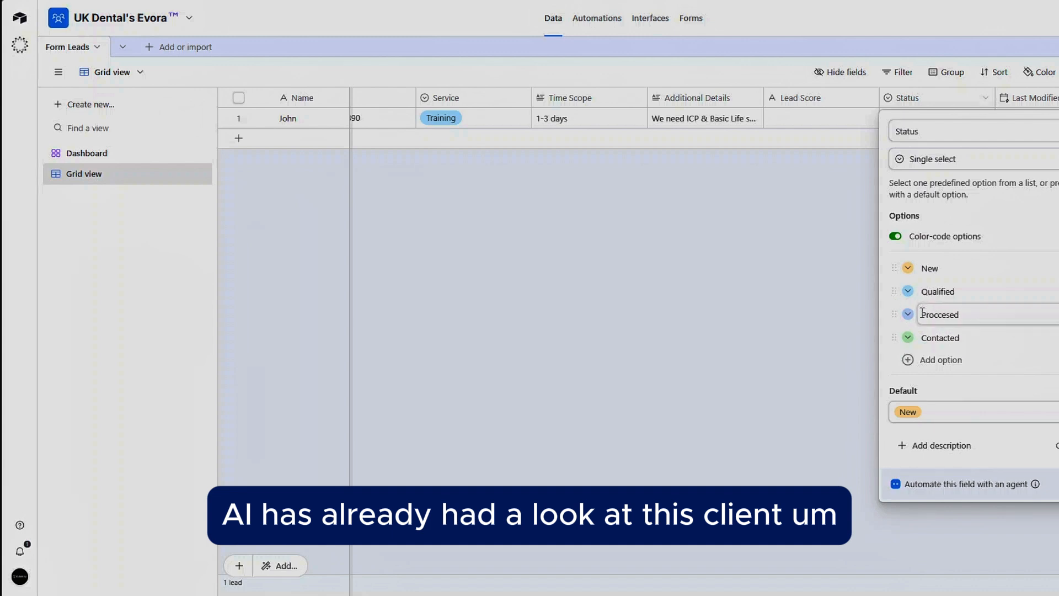
left_click(908, 314)
left_click(991, 357)
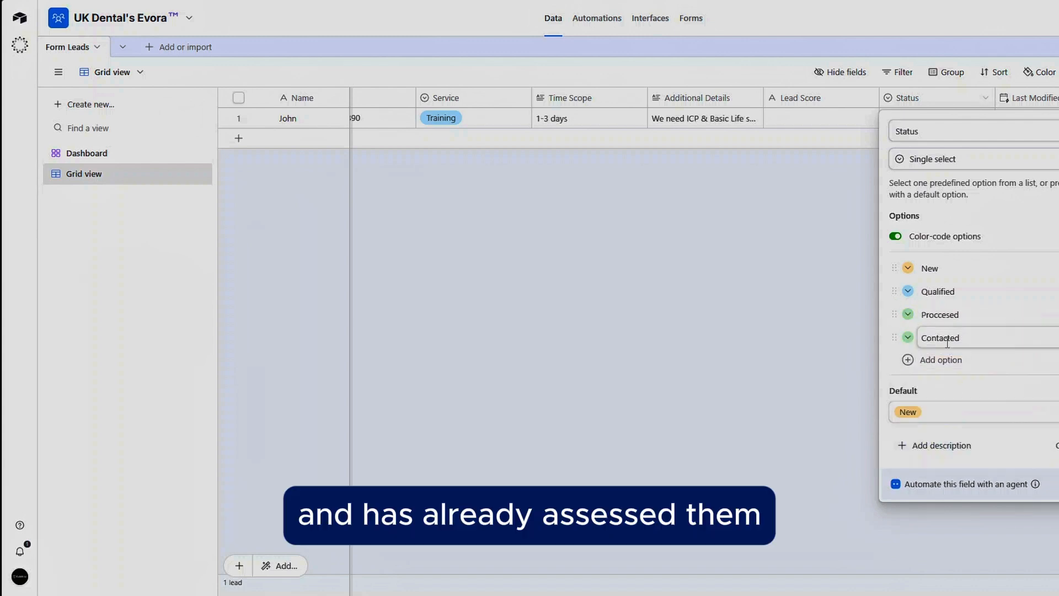
left_click(910, 316)
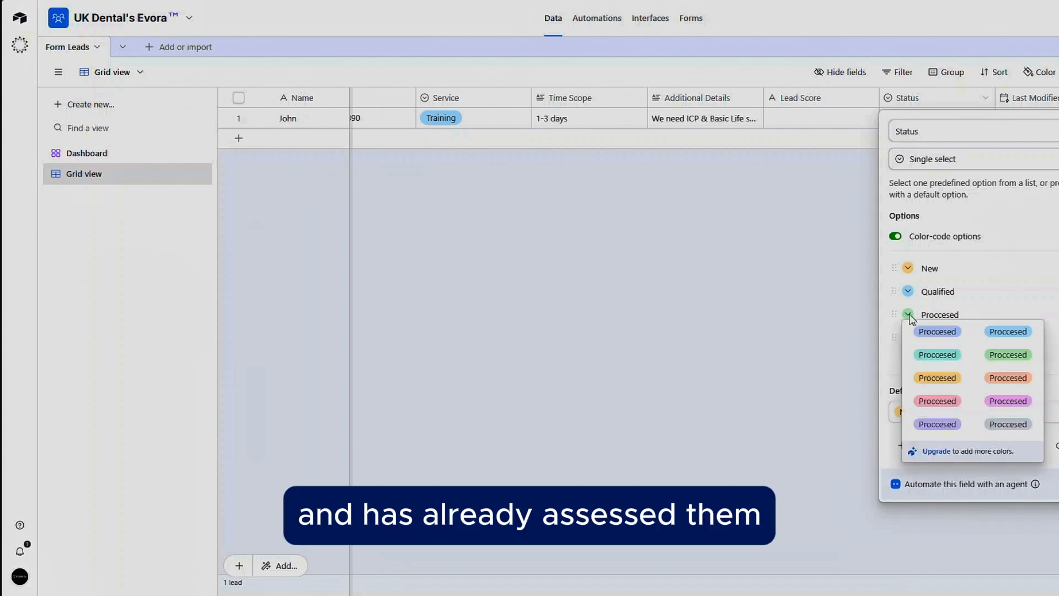
left_click(933, 425)
left_click_drag(895, 307, 896, 292)
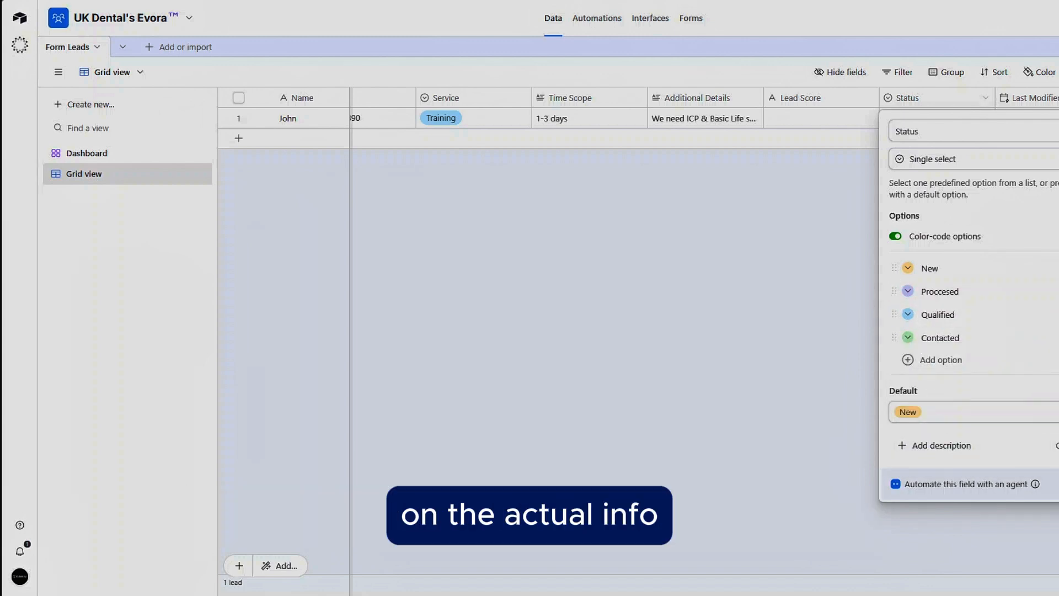
left_click(1058, 445)
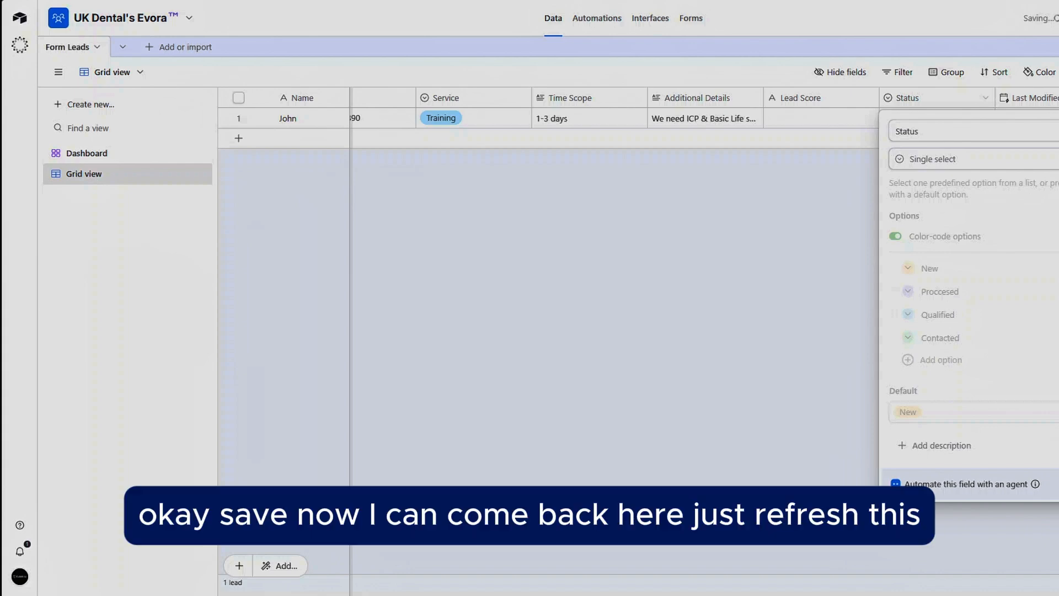
Step: Return to the Update a Record module and reload its table fields
key("ctrl+Tab")
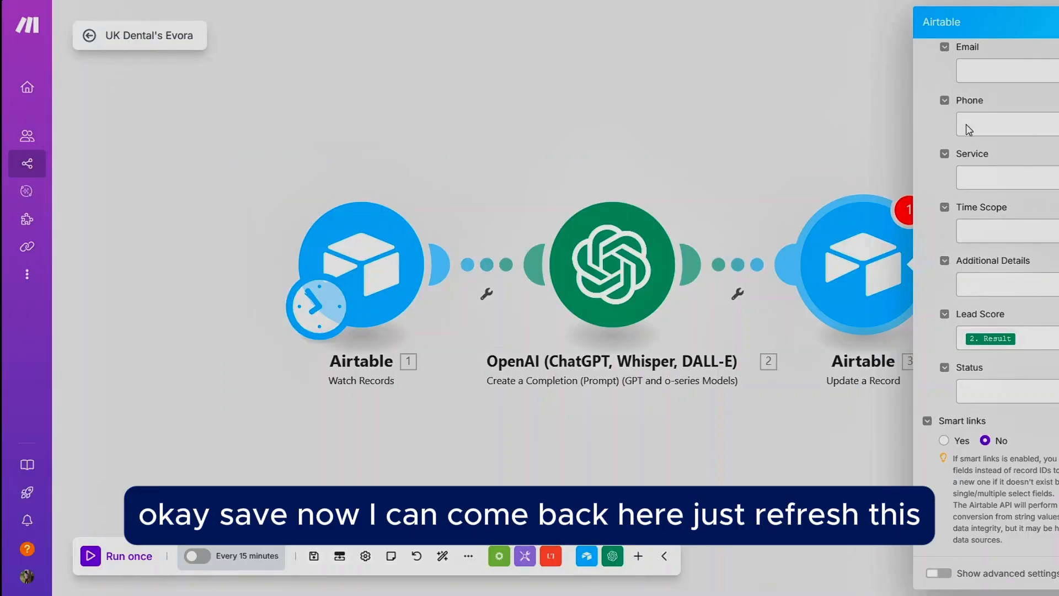
scroll(969, 130, "up", 6)
left_click(1058, 214)
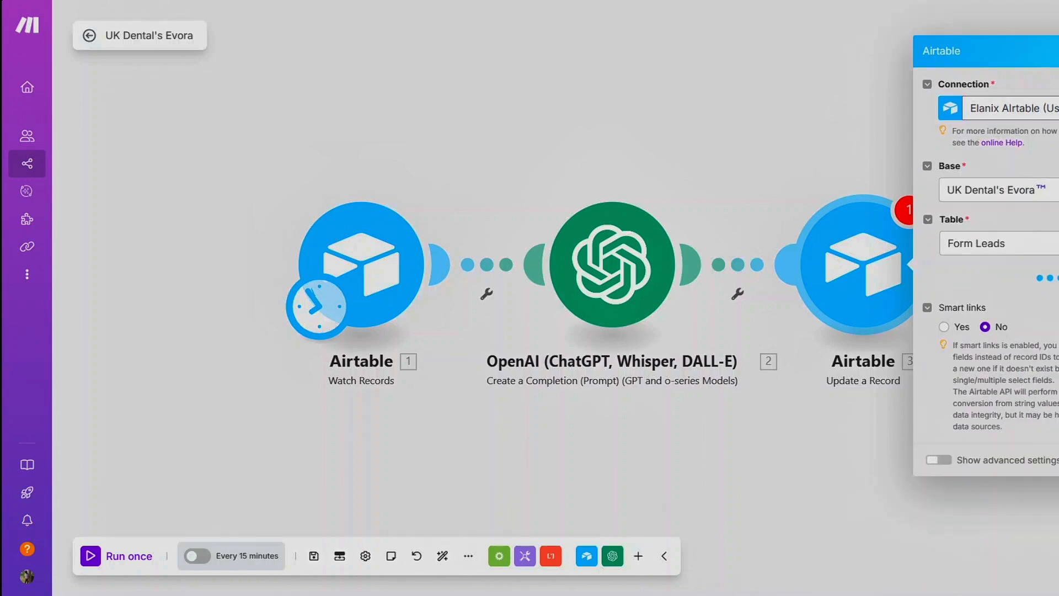
scroll(1019, 367, "down", 5)
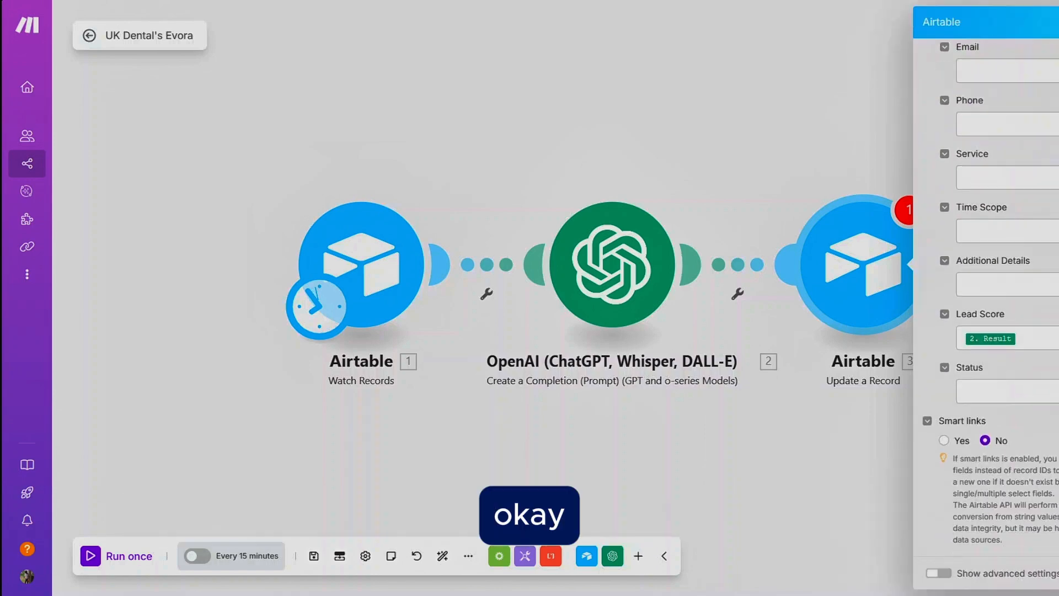
Step: Set the Status field of the Update a Record module to Proccesed, close the module and save the scenario
left_click(1054, 387)
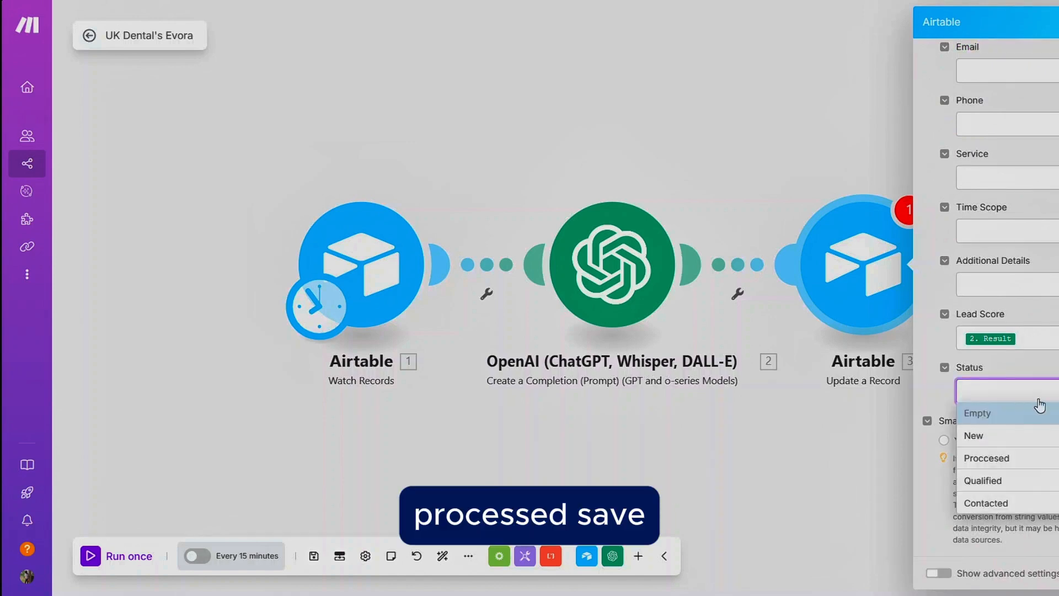
left_click(1001, 458)
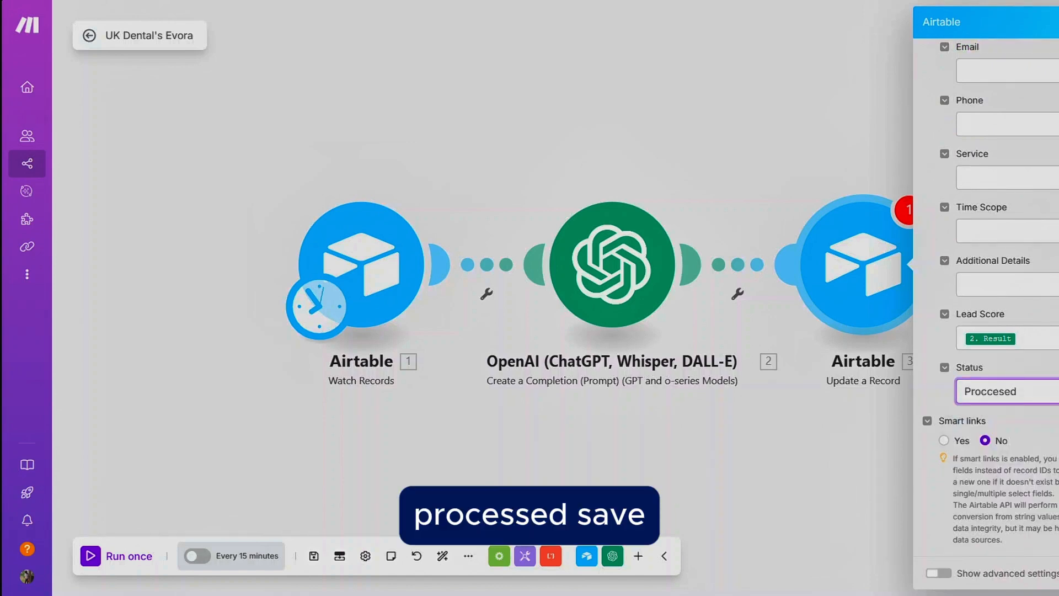
left_click(1058, 573)
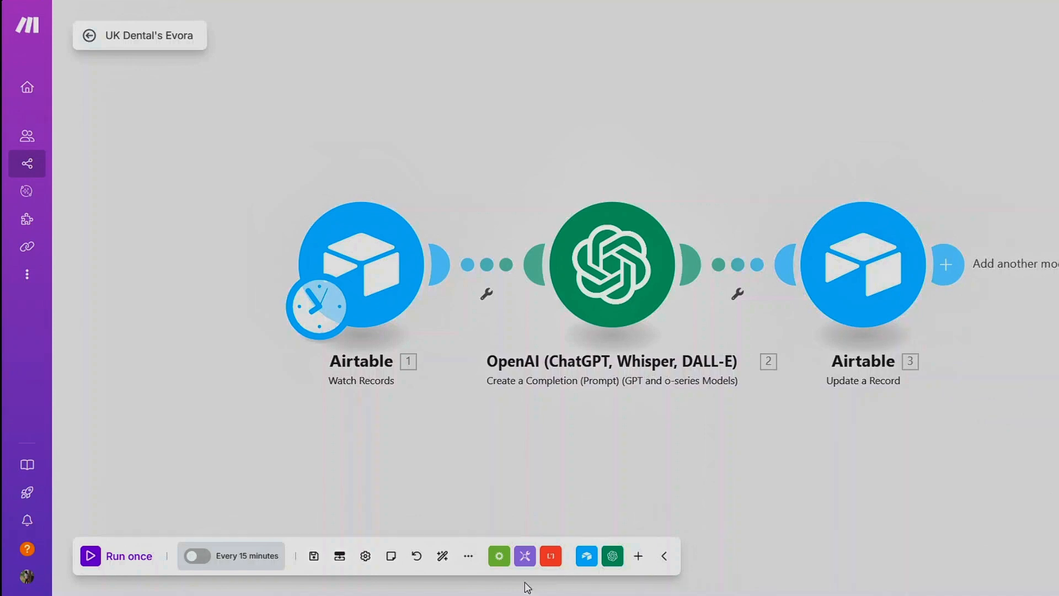
left_click(314, 556)
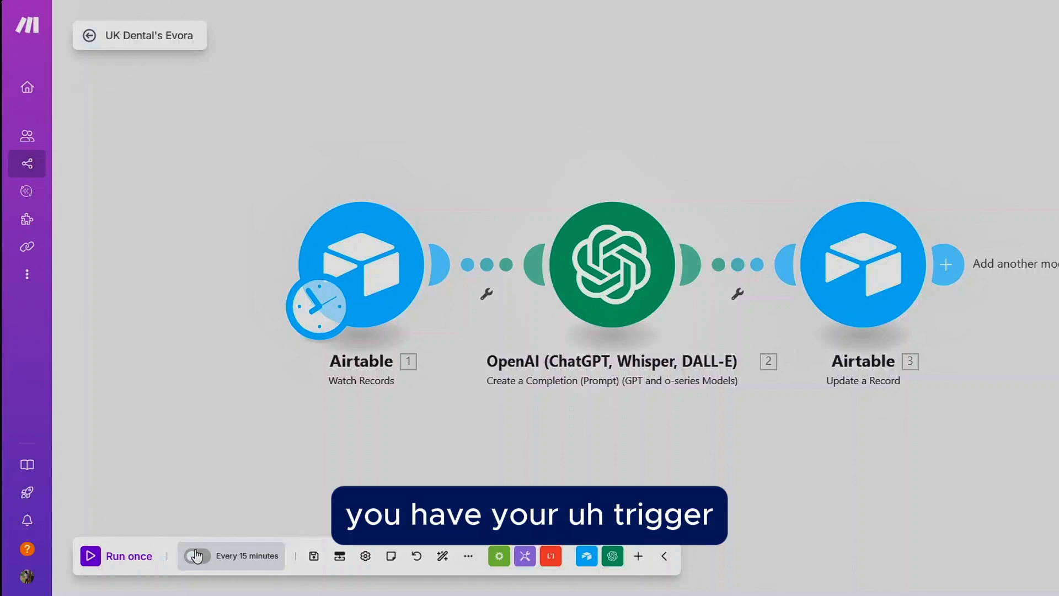
Step: Change the scenario schedule to On demand, save it, and activate the scenario
left_click(229, 559)
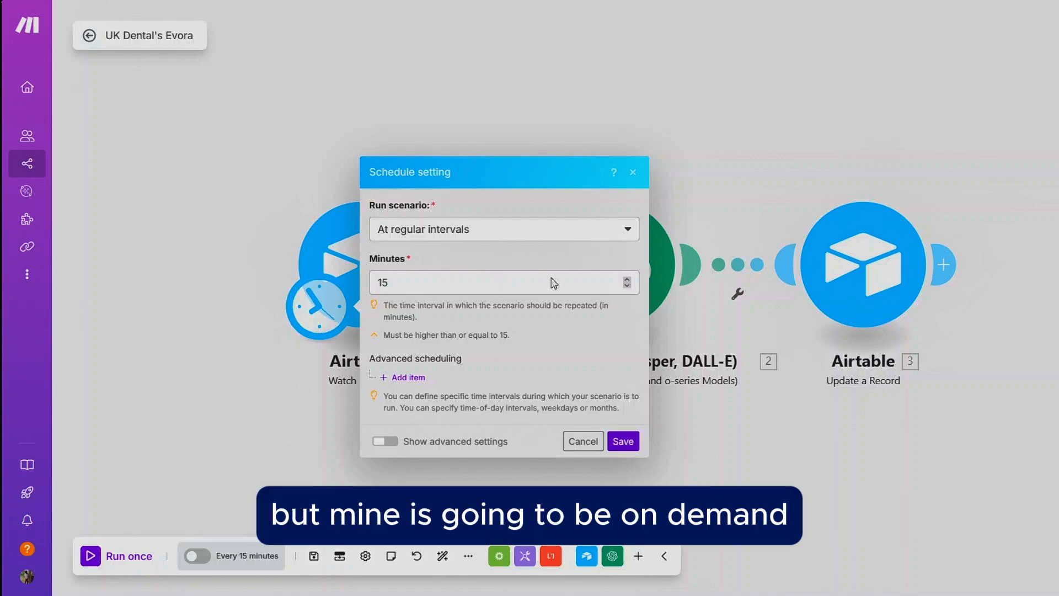
left_click(539, 234)
left_click(443, 387)
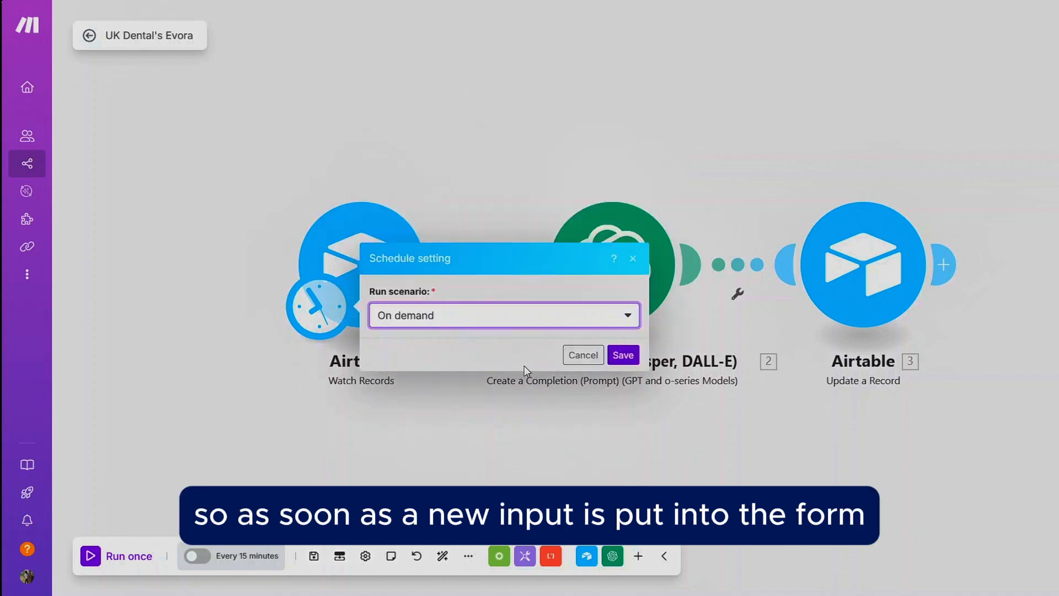
left_click(624, 362)
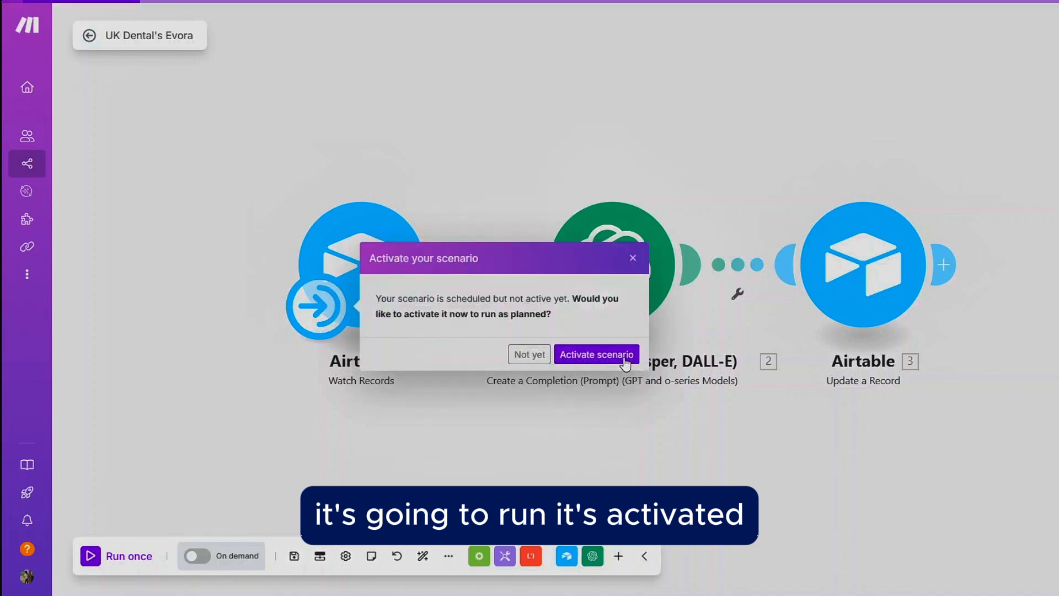
left_click(589, 358)
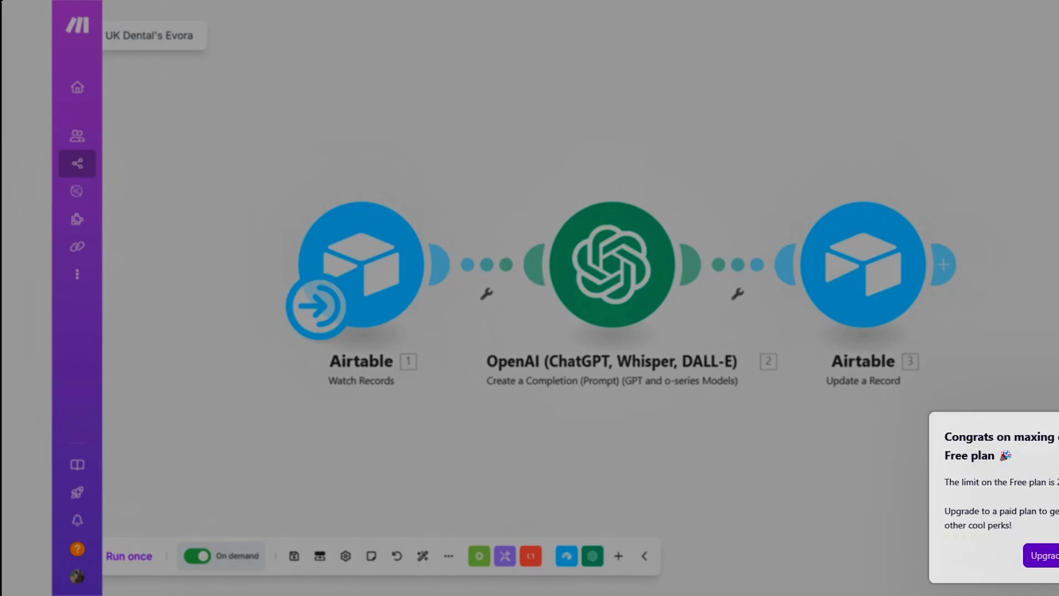
key("Escape")
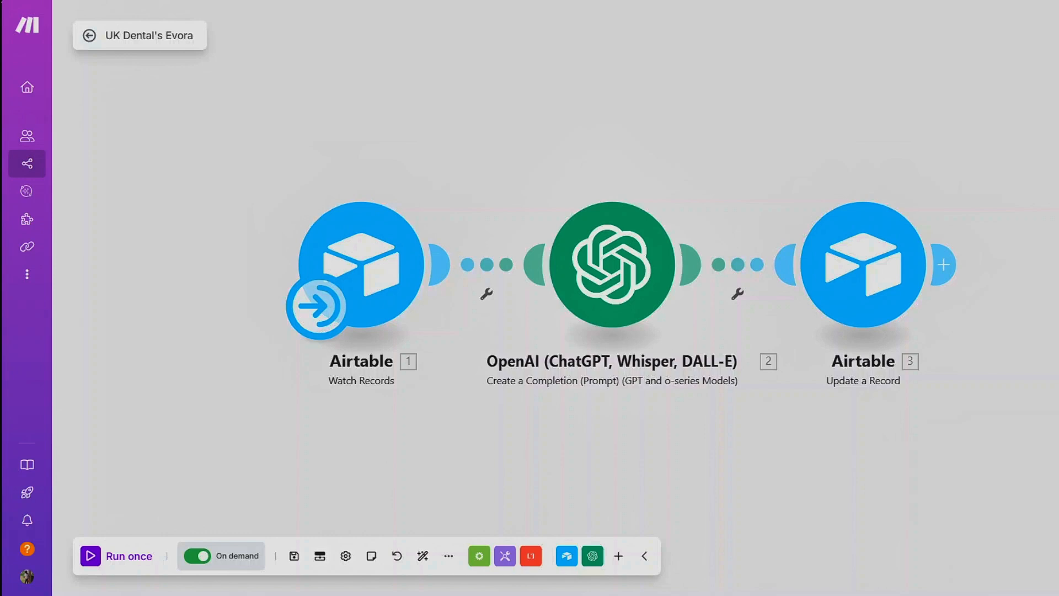
Step: Run the scenario once
left_click(107, 554)
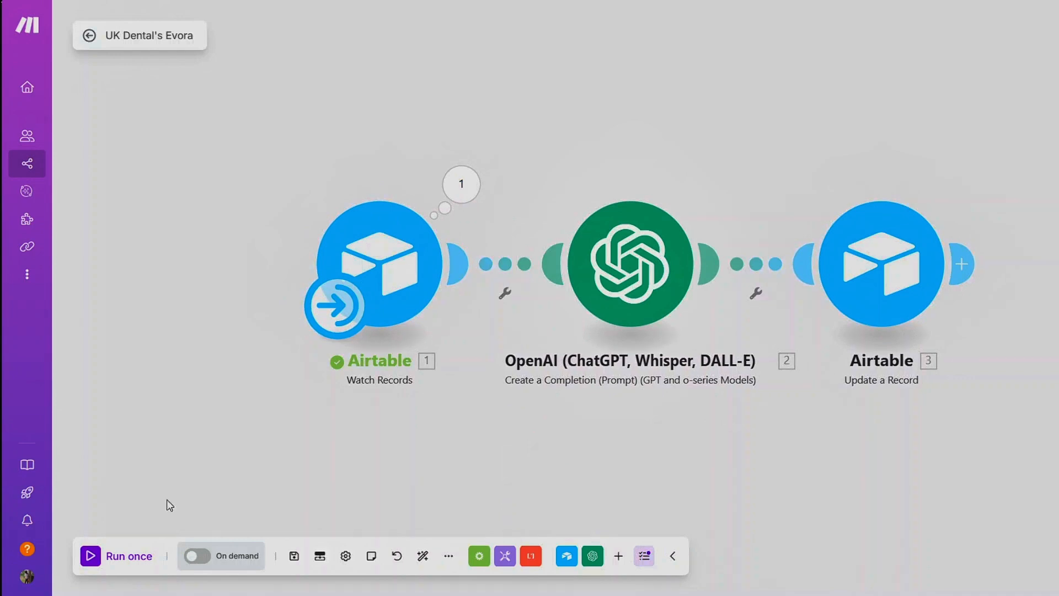
left_click(90, 557)
Step: Switch to the Airtable base and open the Dental UK form
left_click(847, 0)
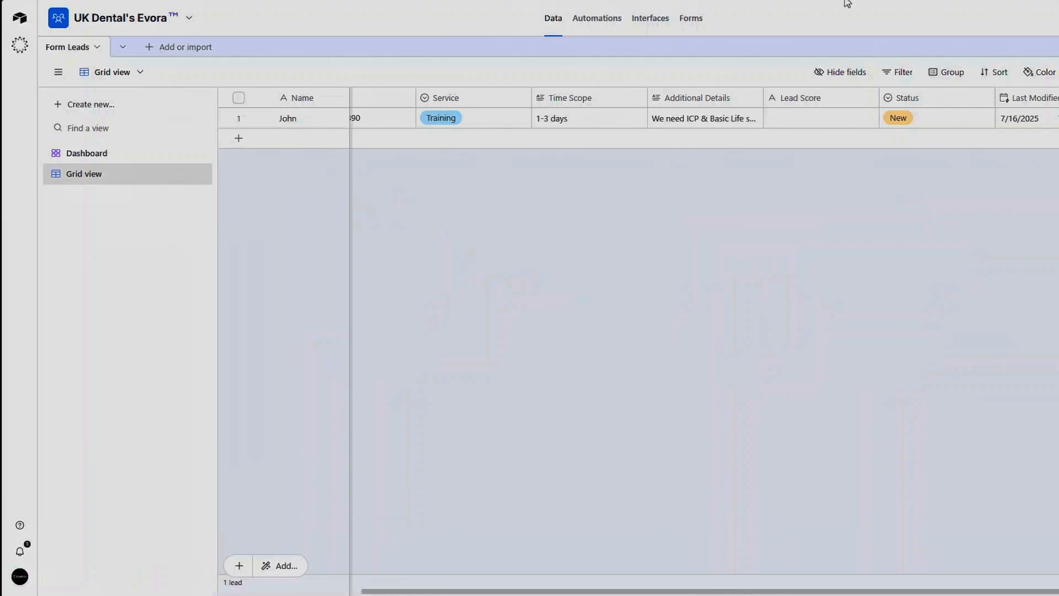
left_click(689, 28)
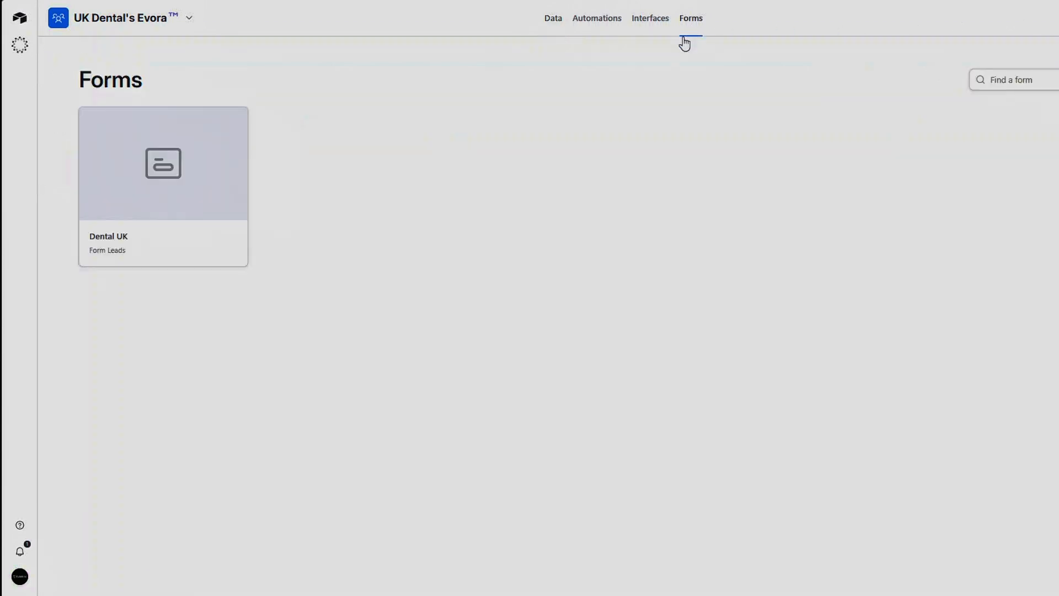
left_click(162, 175)
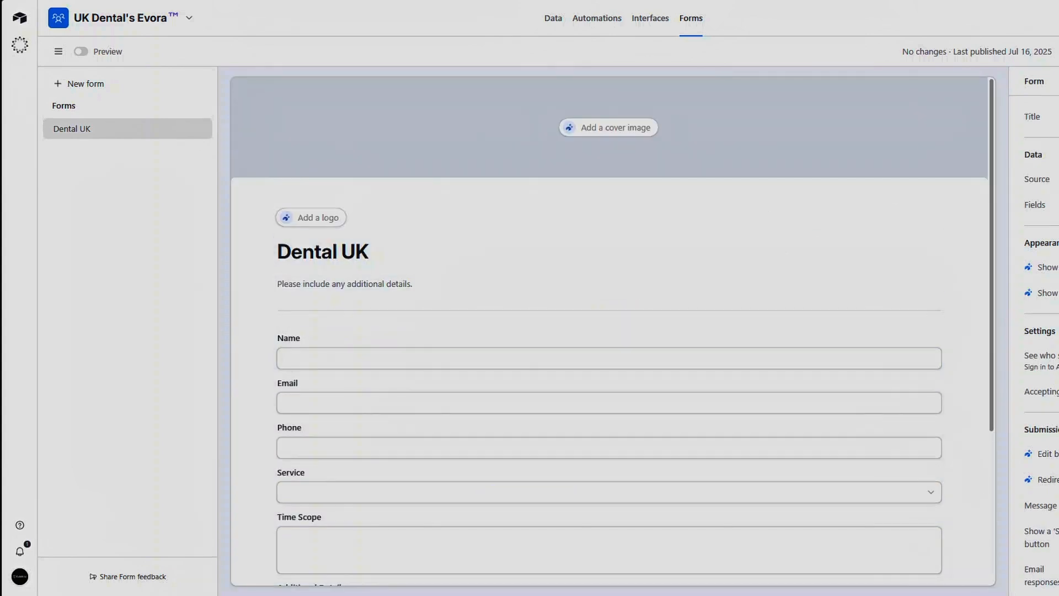
Step: Fill in the form with the lead's name, e-mail address and phone number
left_click(539, 205)
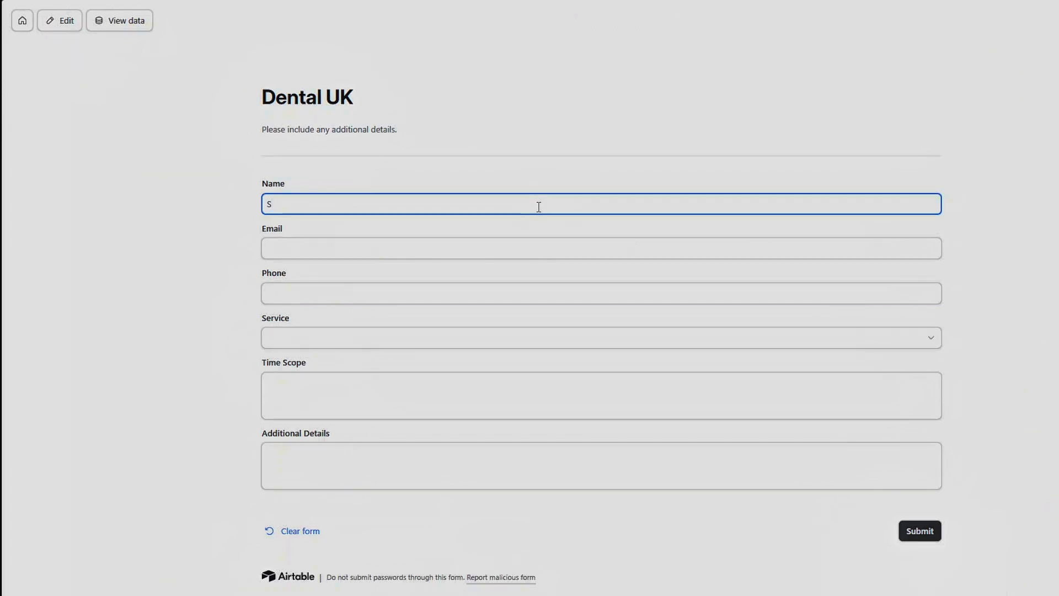
type("Cayla")
left_click(521, 251)
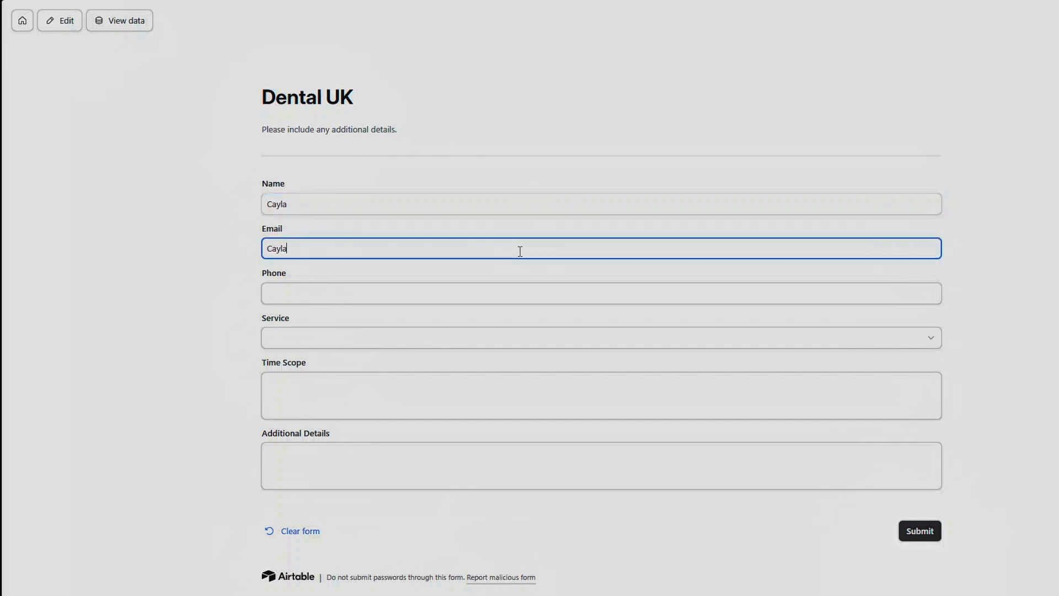
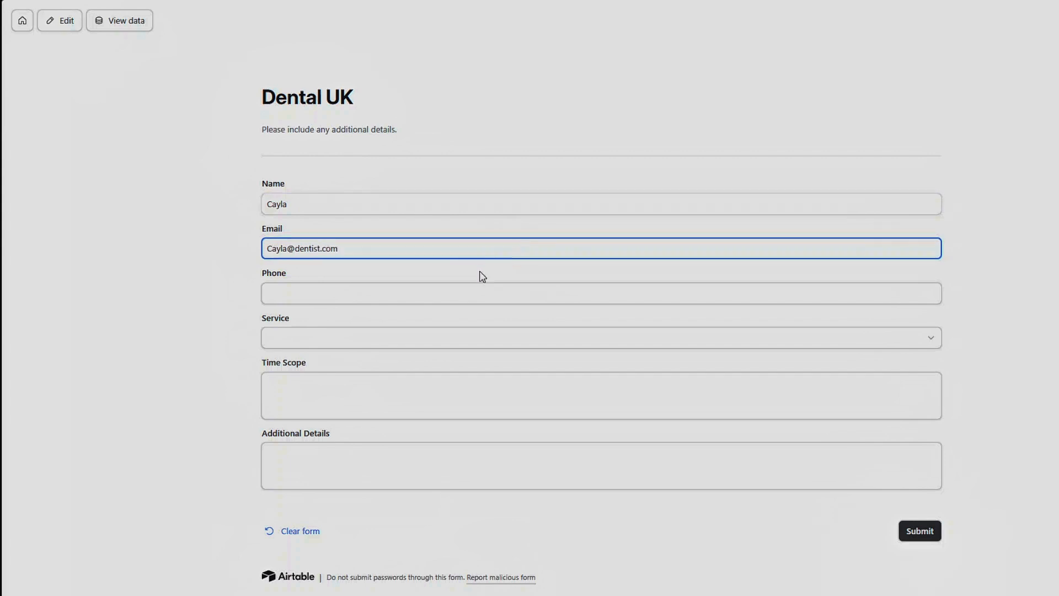
left_click(446, 293)
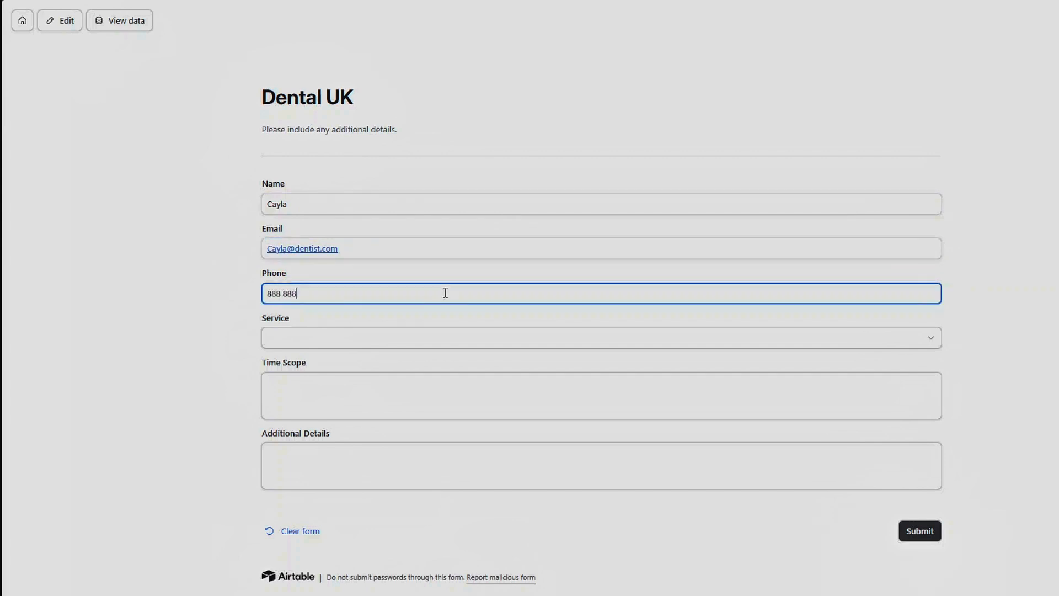
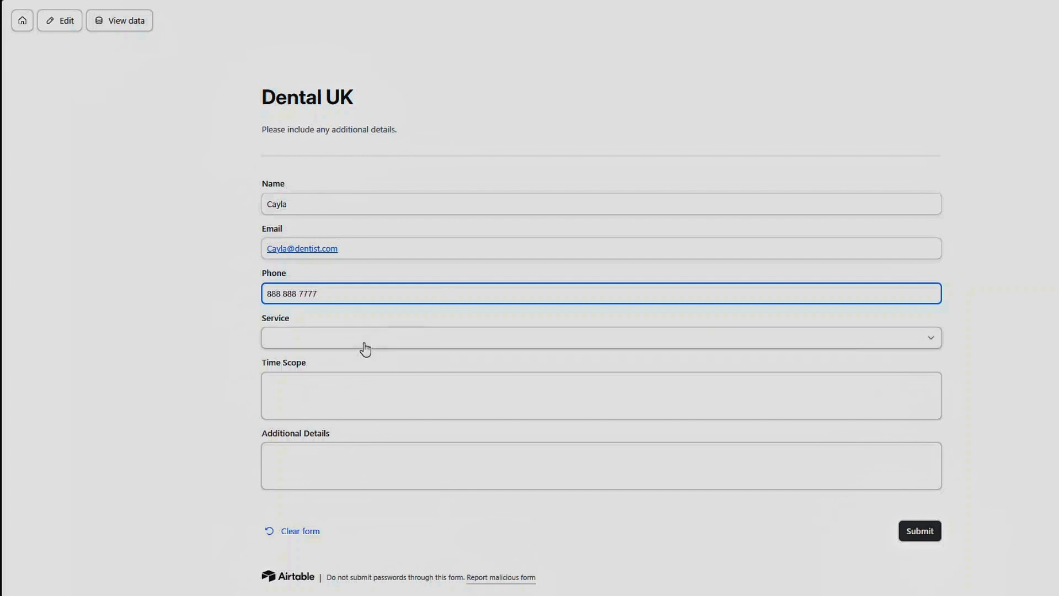
Step: Choose Platform as the service and enter 'I need a dental APP' in Time Scope and Additional Details
left_click(365, 345)
left_click(324, 437)
left_click(328, 401)
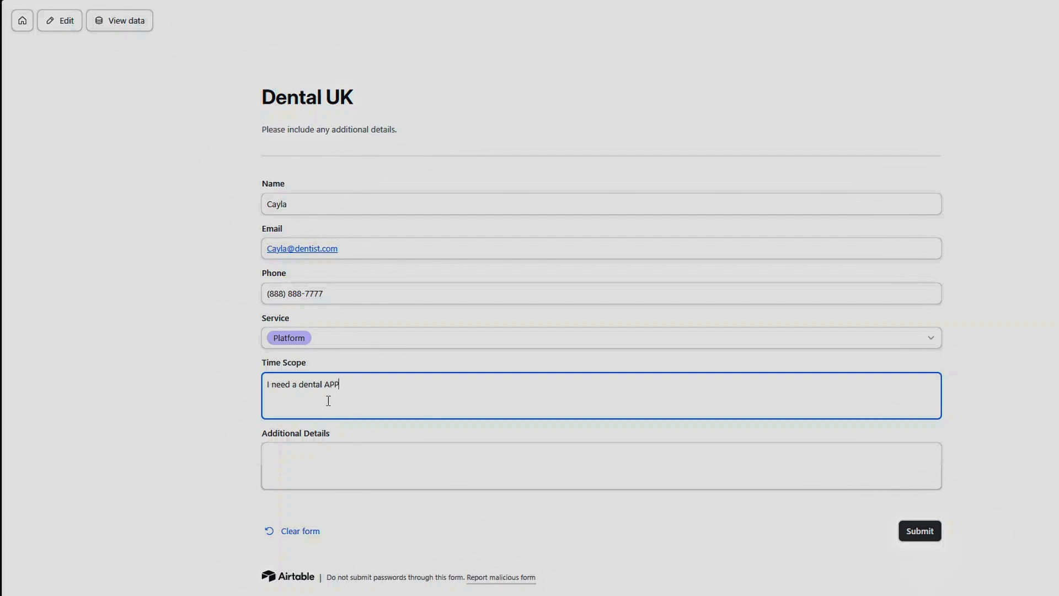
triple_click(341, 388)
key("ctrl+c")
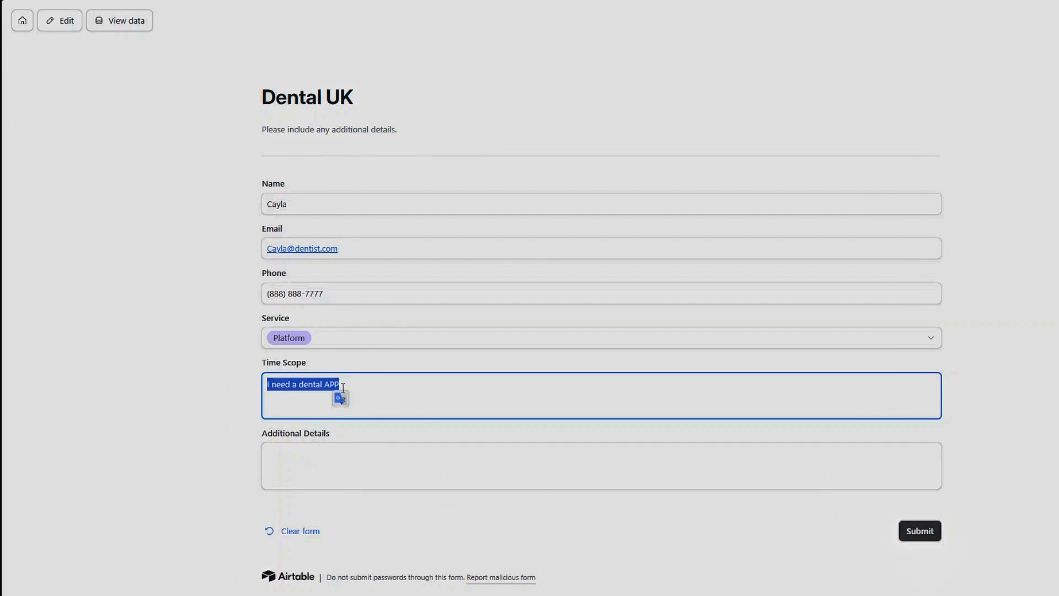
left_click(329, 462)
key("ctrl+v")
left_click(346, 397)
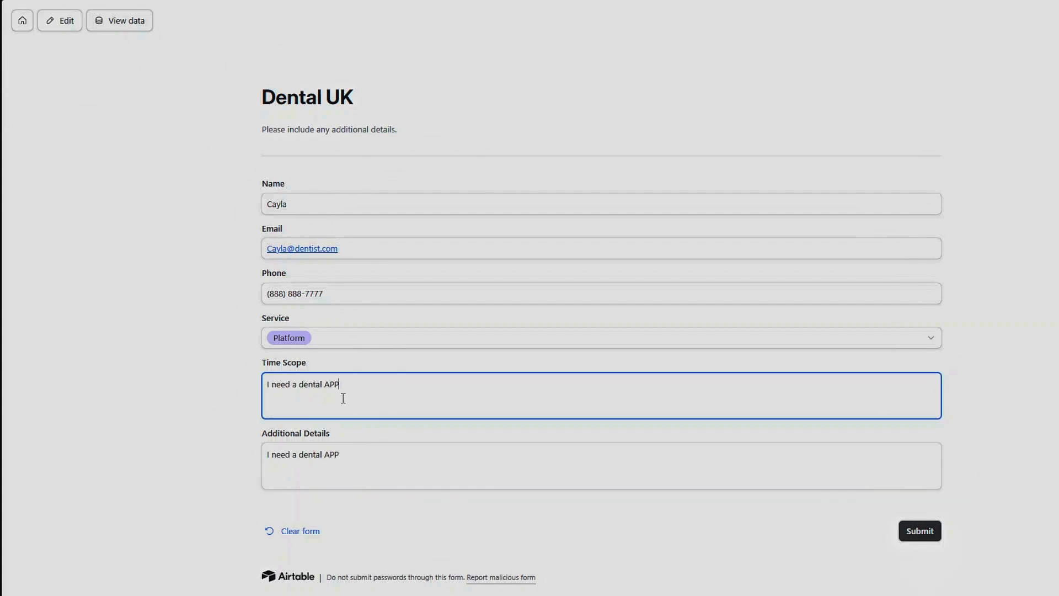
Step: Replace the Time Scope text with ASAP and submit the form
triple_click(342, 402)
type("ASAP")
left_click(914, 540)
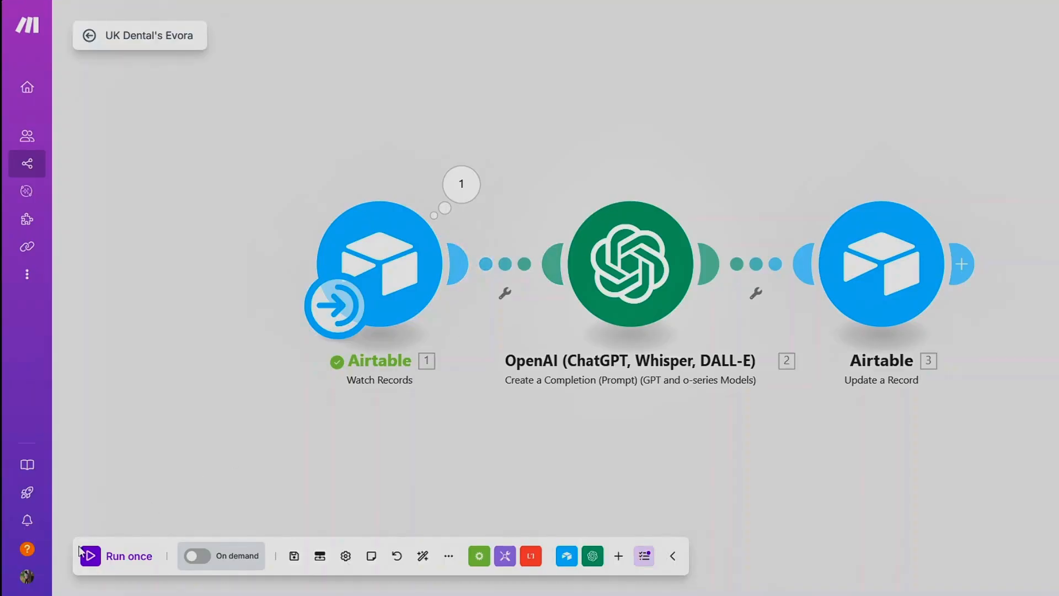
Step: Run the scenario once and inspect the OpenAI module's output result
left_click(88, 555)
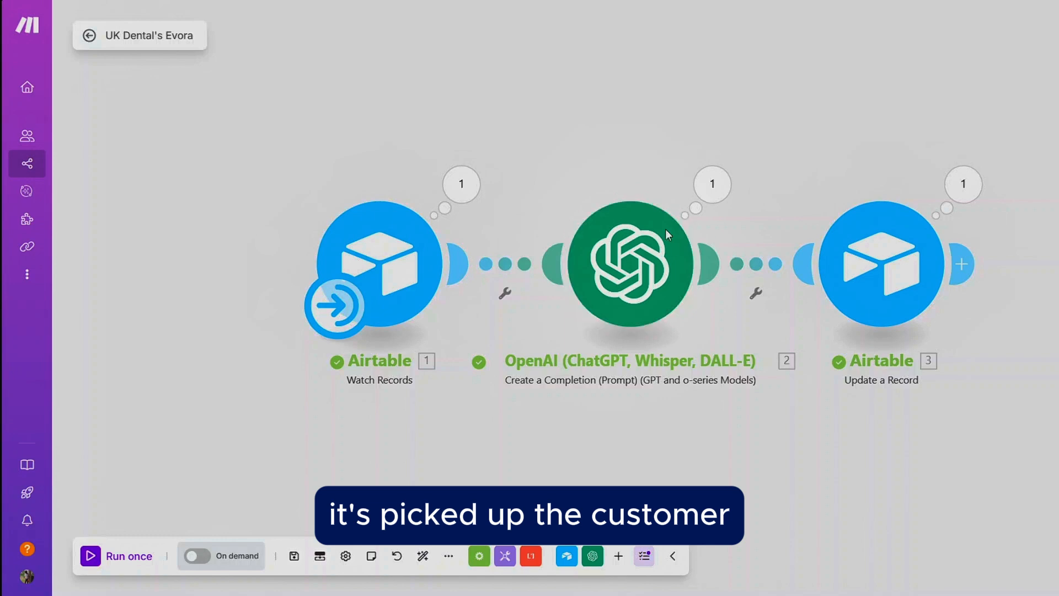
left_click(708, 187)
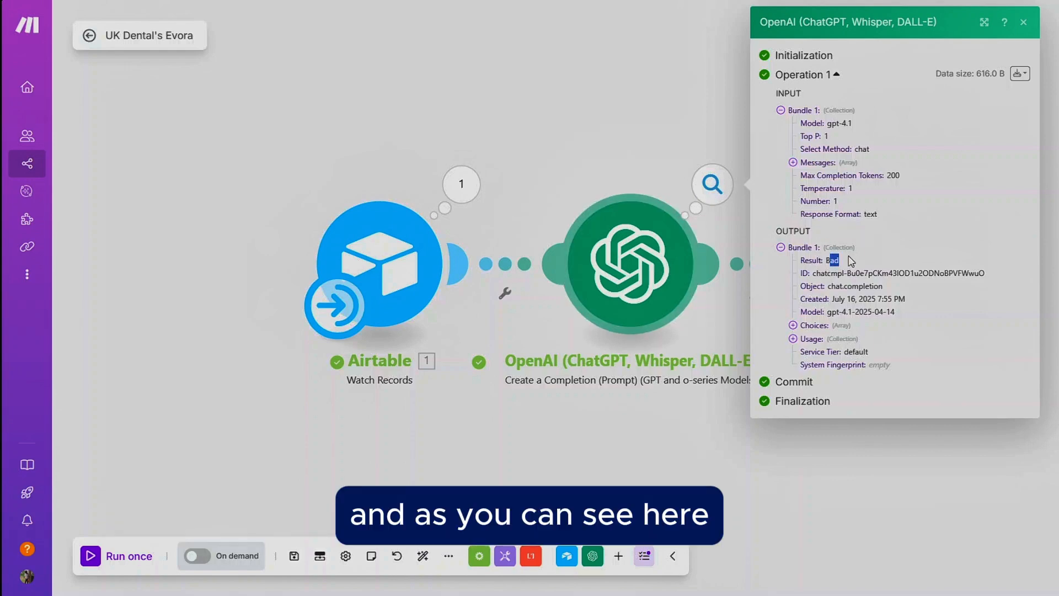
mouse_move(844, 267)
left_mouse_down()
mouse_move(826, 273)
mouse_move(827, 260)
left_mouse_up()
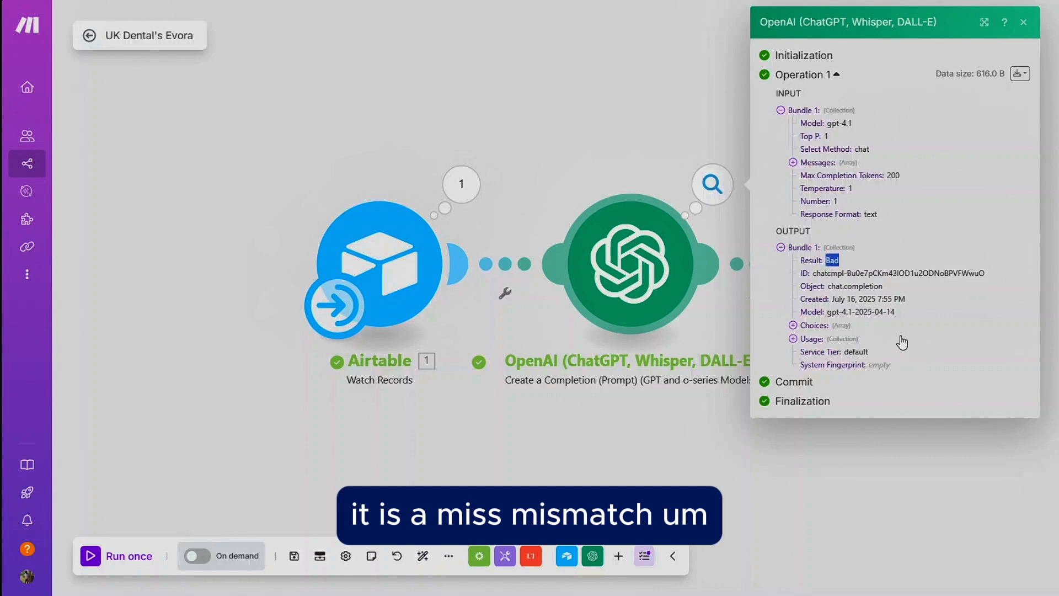
left_click(837, 258)
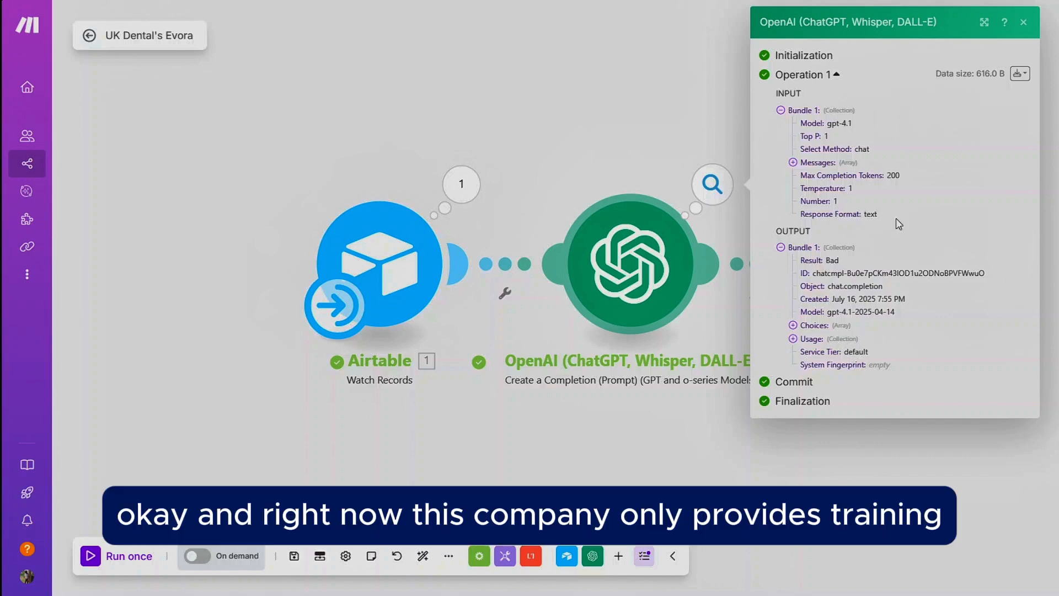
left_click(773, 458)
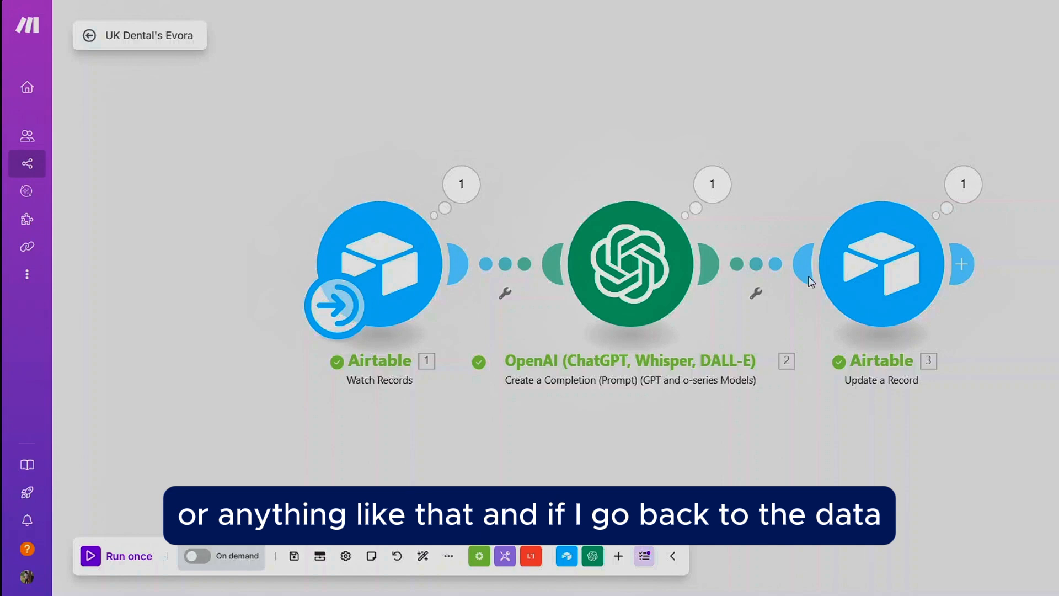
Step: Review the new lead's record and its Status options in the Airtable base
left_click(993, 1)
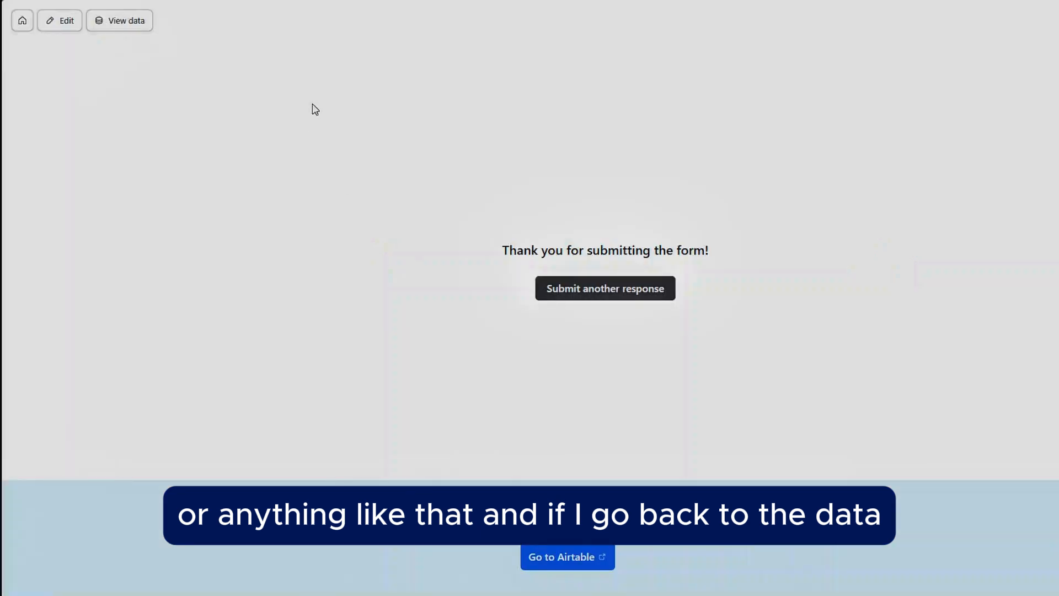
left_click(133, 25)
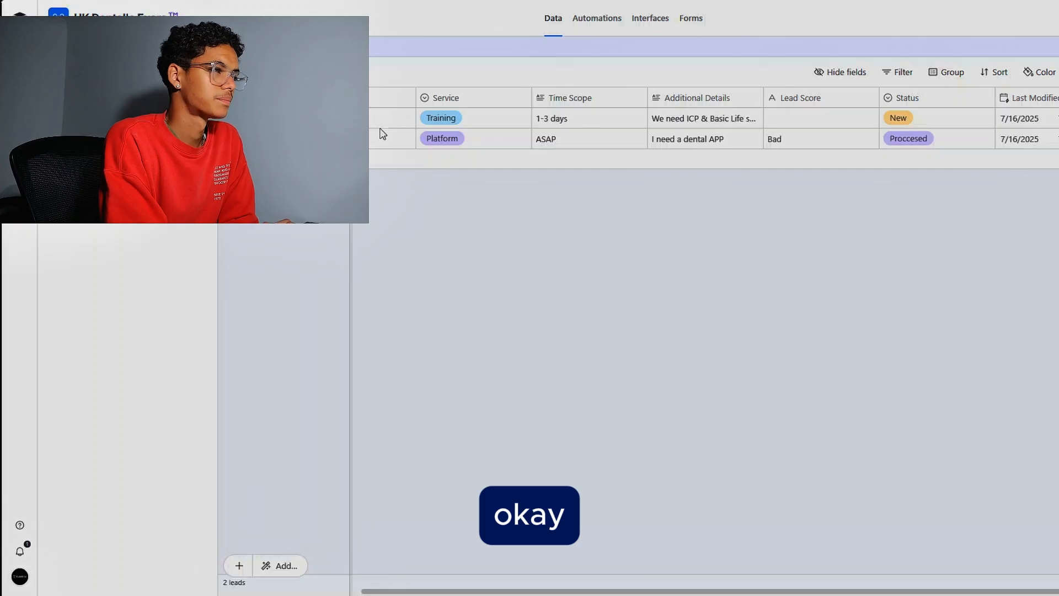
left_click(127, 153)
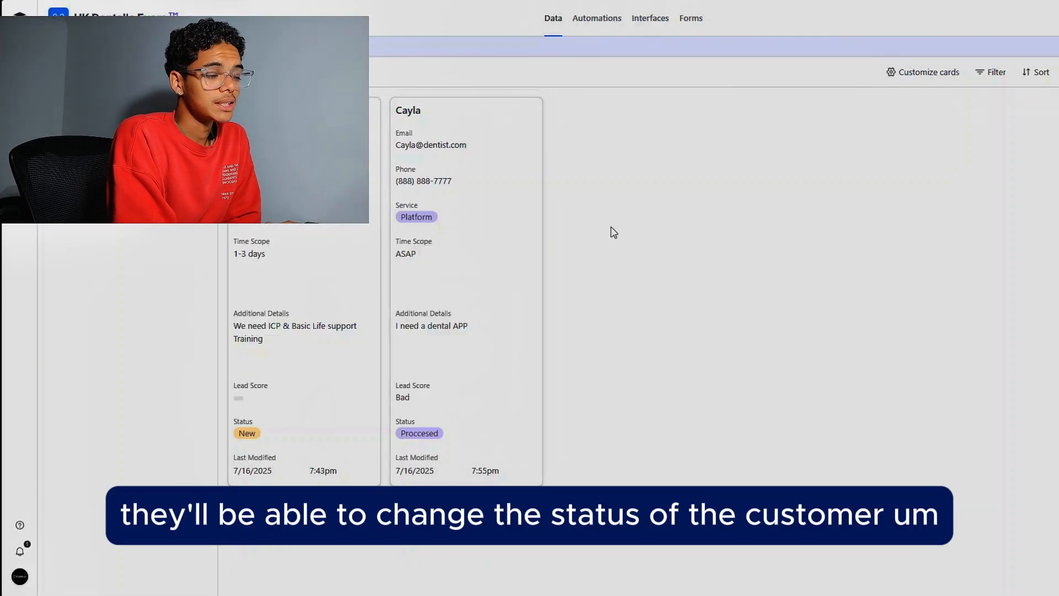
left_click(417, 432)
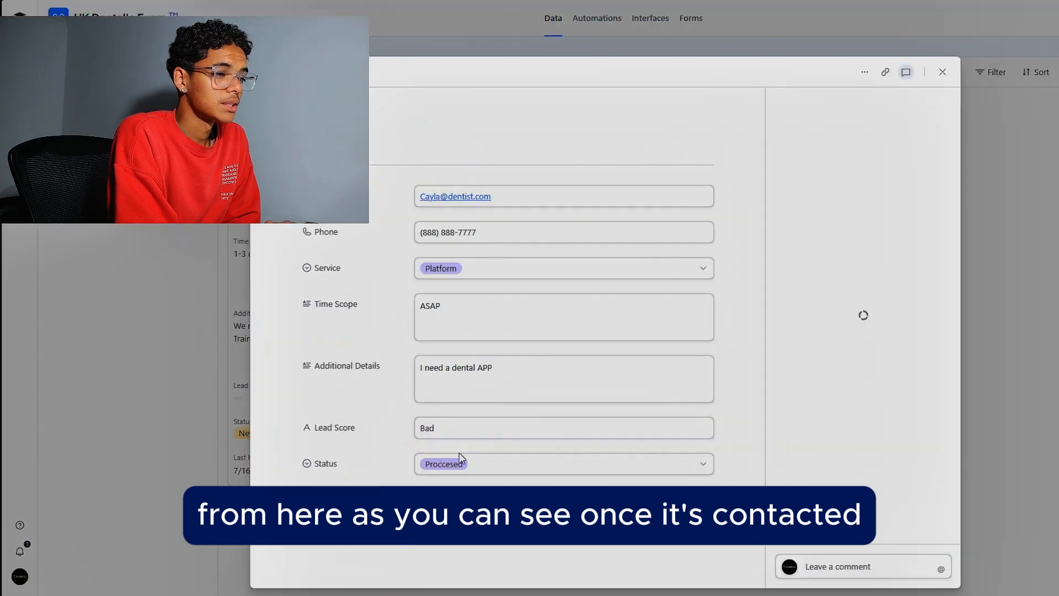
left_click(469, 461)
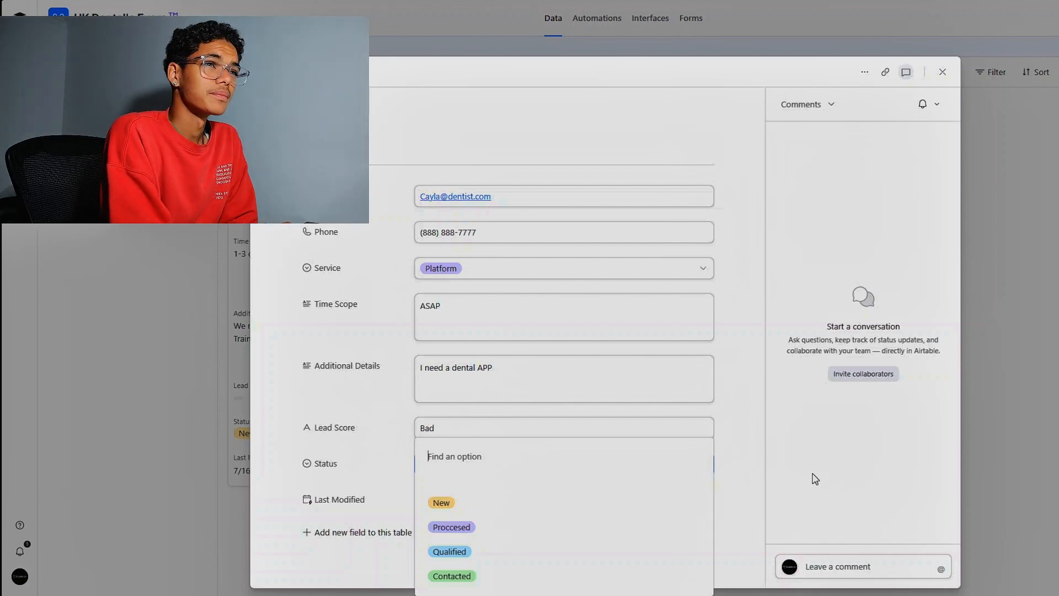
left_click(943, 72)
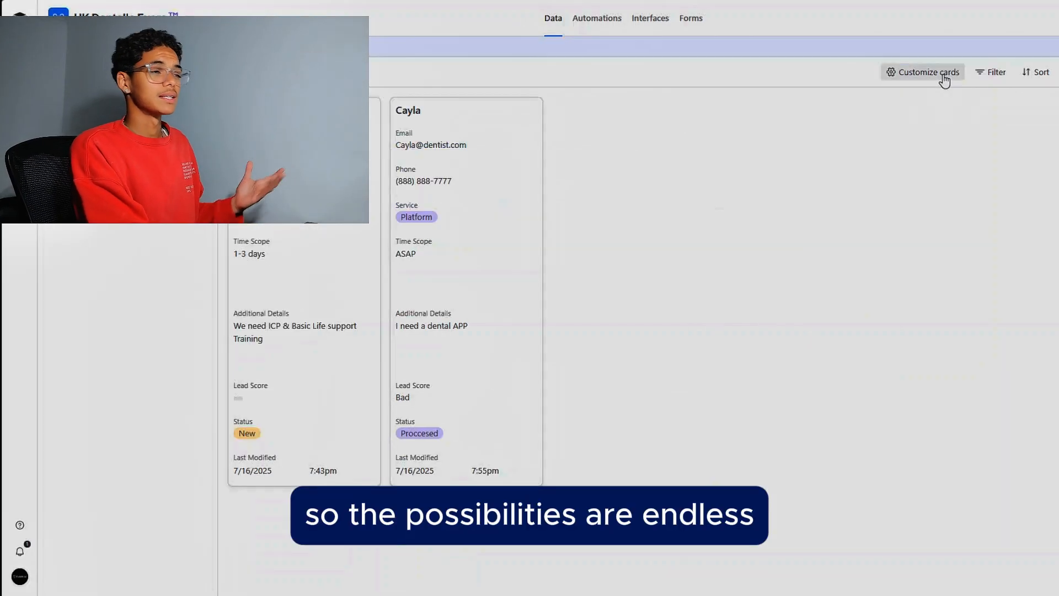